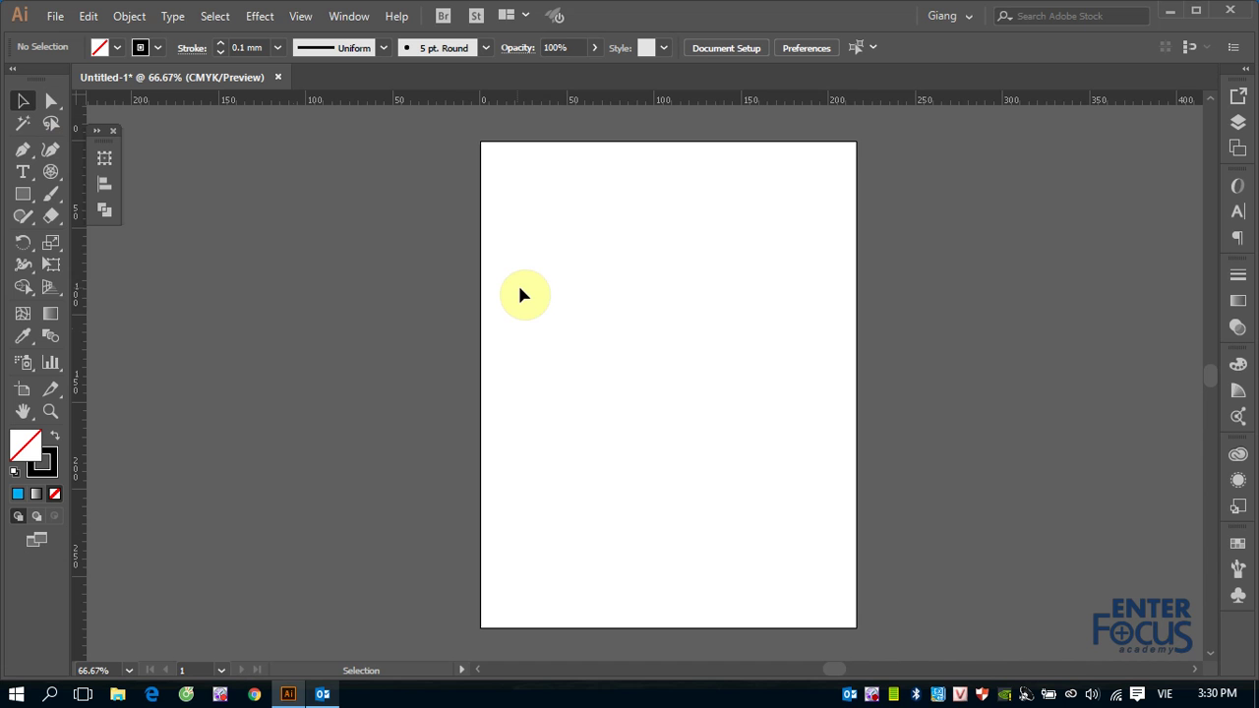
Step: Draw a square on the upper left of the page and a smaller rectangle to its right
click(23, 193)
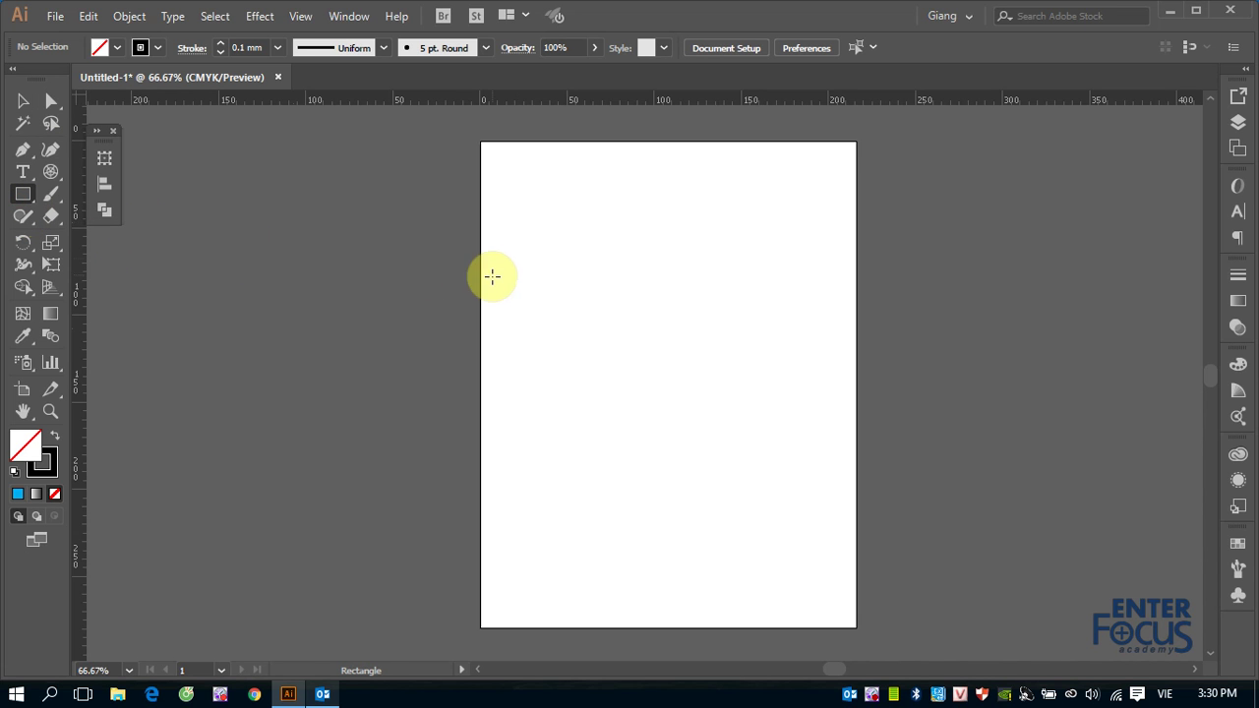
drag(530, 270, 650, 388)
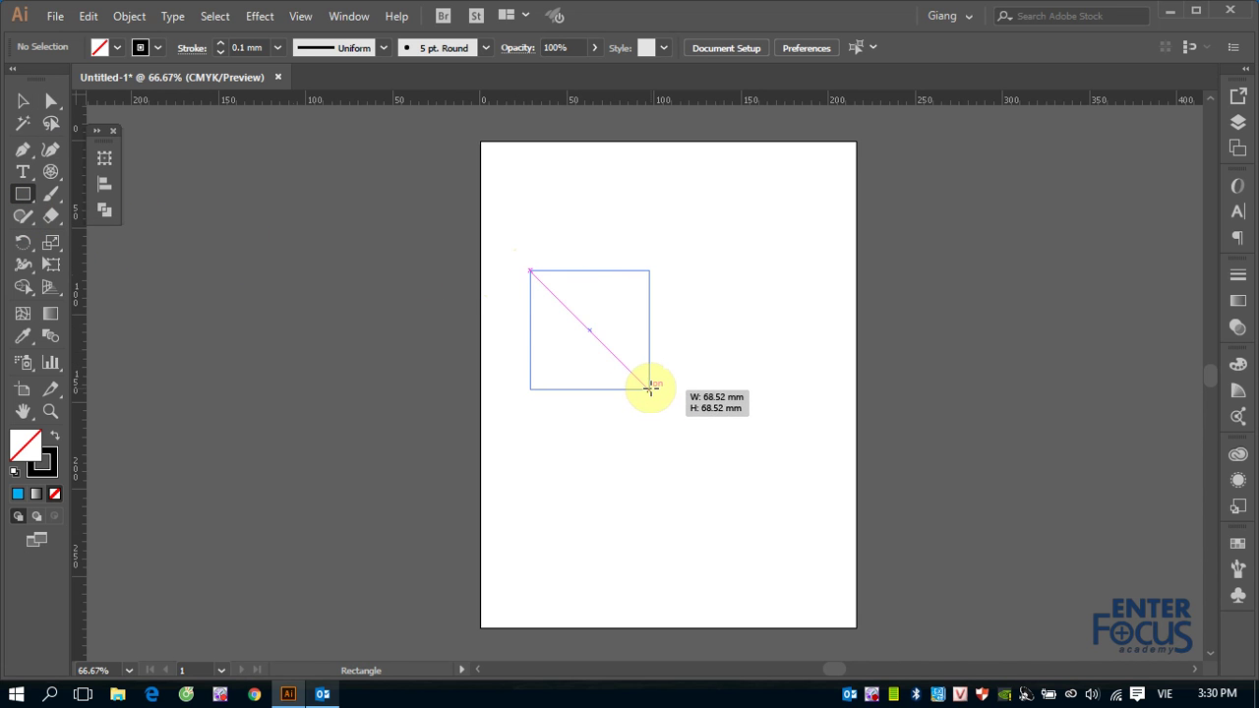
click(23, 100)
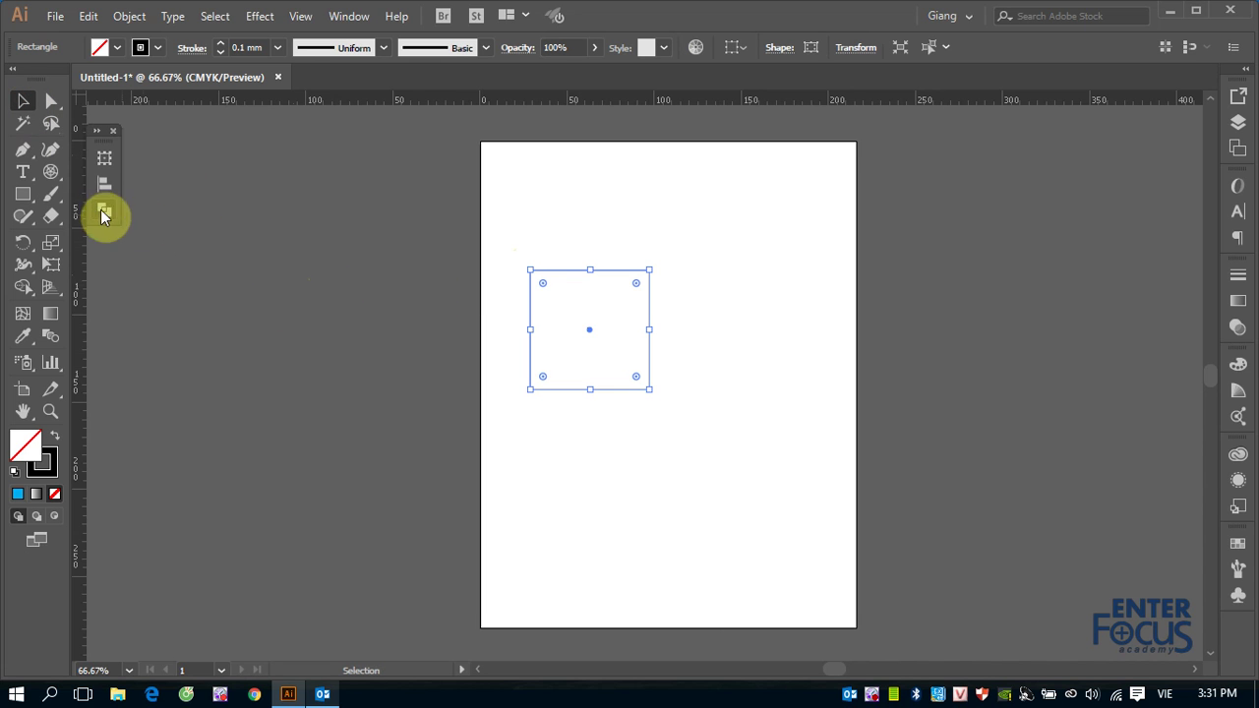
click(23, 194)
drag(689, 238, 778, 314)
click(23, 100)
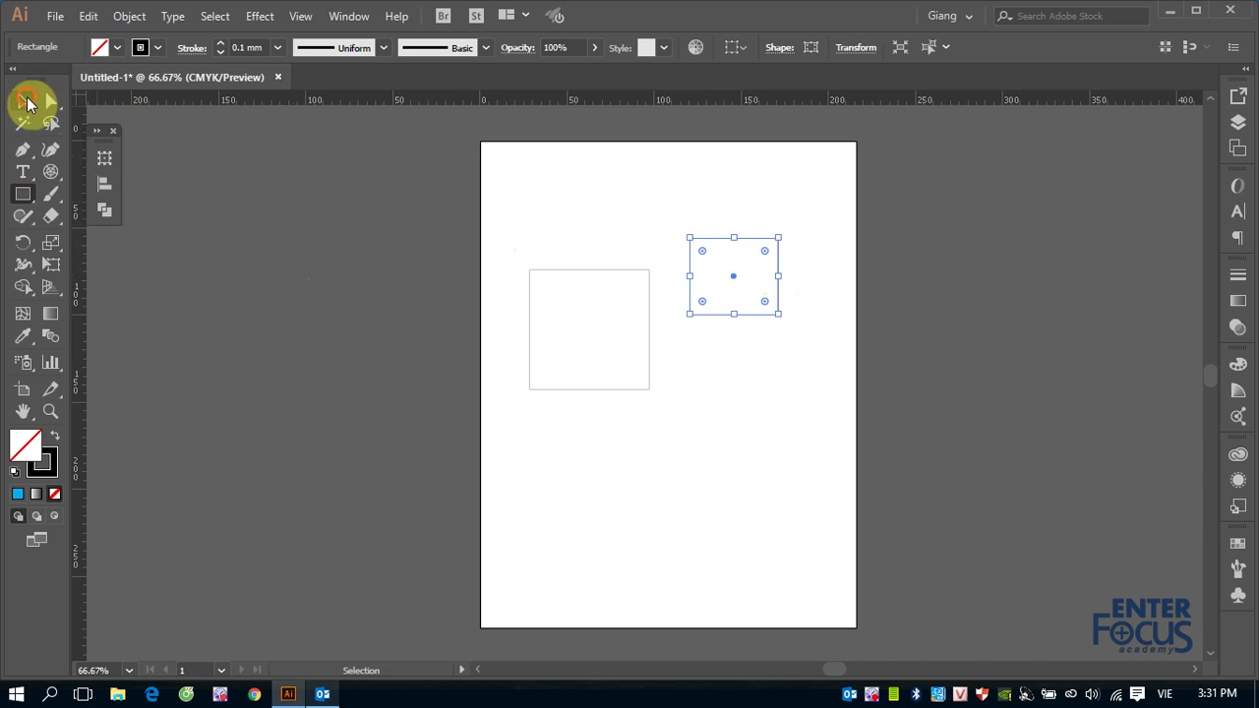
Step: Fill the smaller rectangle with CMYK Red from the Swatches panel
click(417, 284)
click(693, 238)
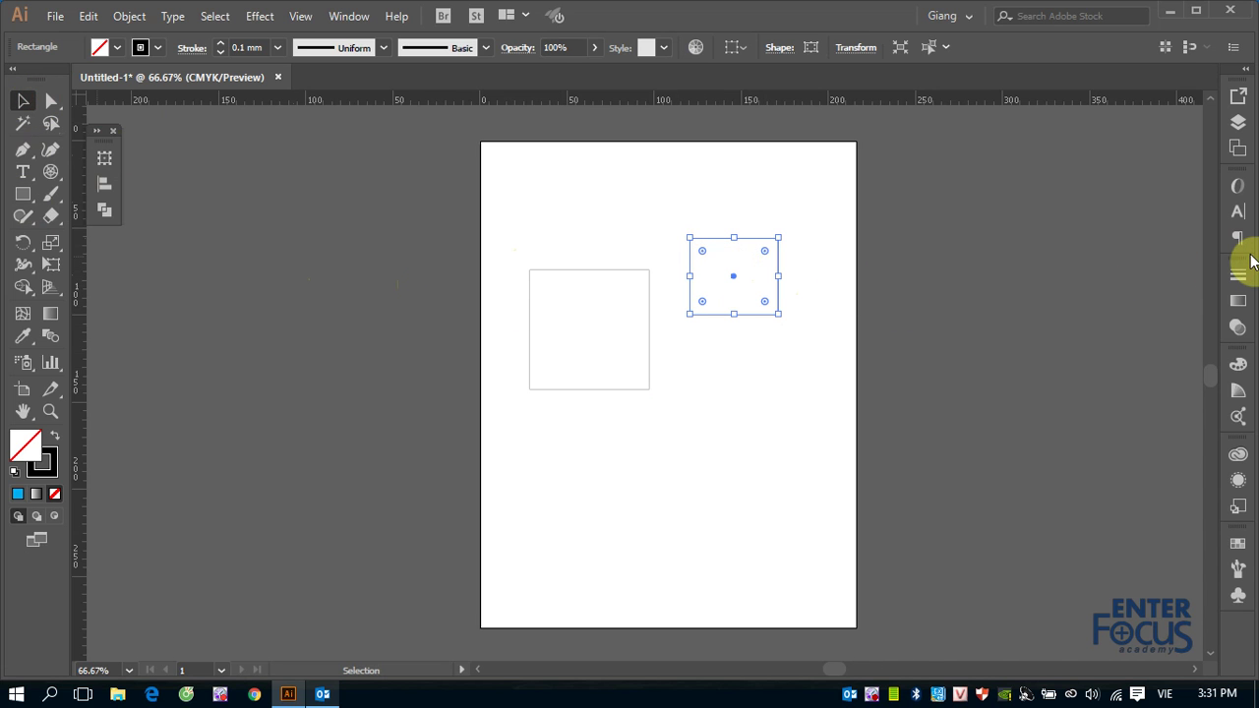
click(1244, 547)
click(1056, 529)
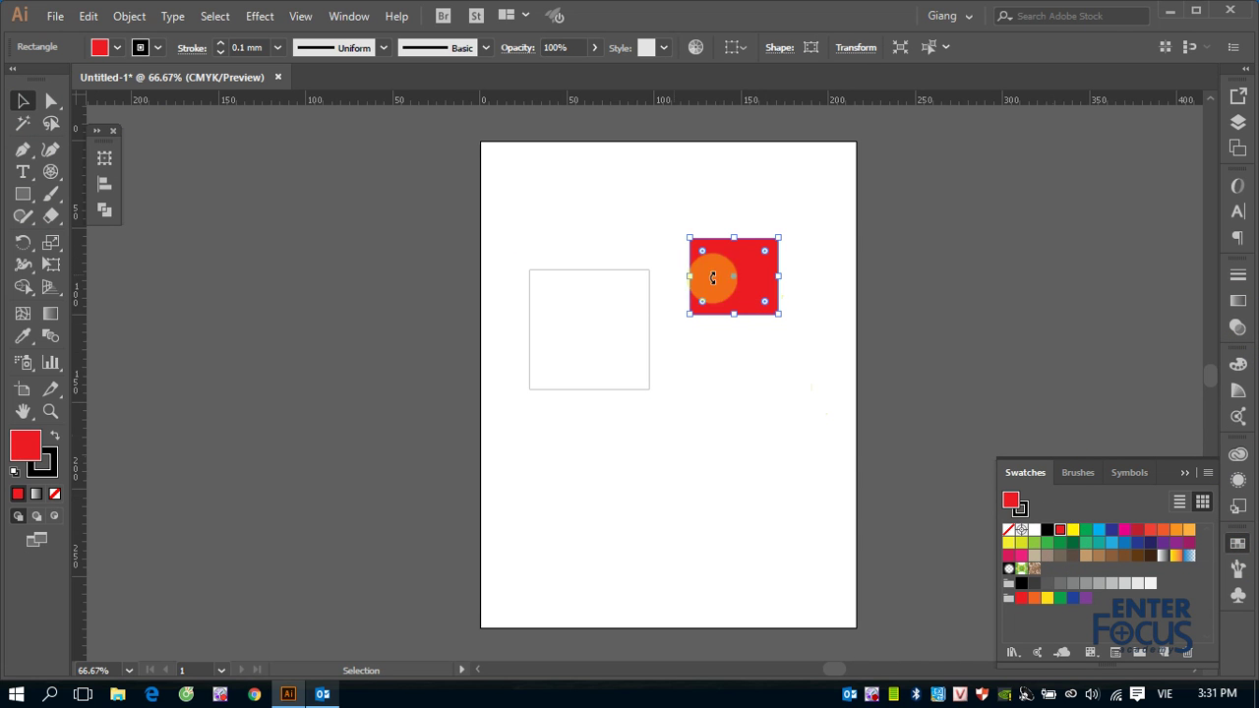
Step: Move the red rectangle off the page, close Swatches, then place it at the page's top-left
drag(712, 279, 457, 224)
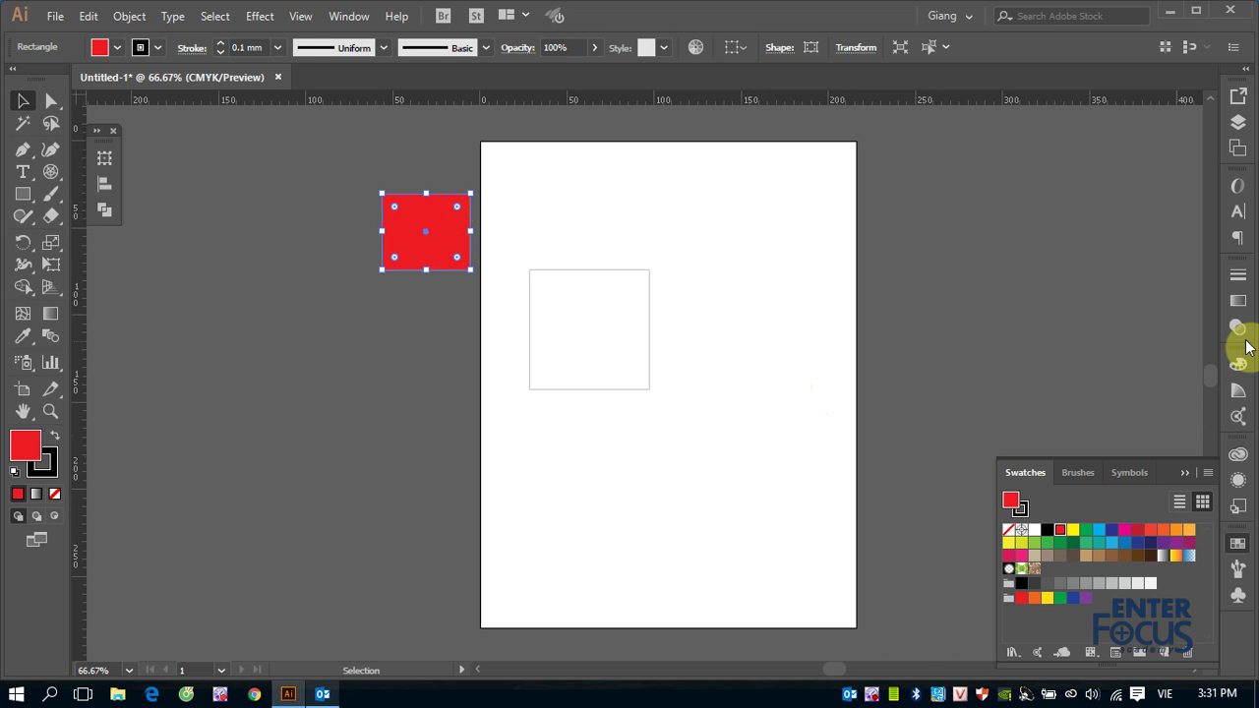
click(1183, 475)
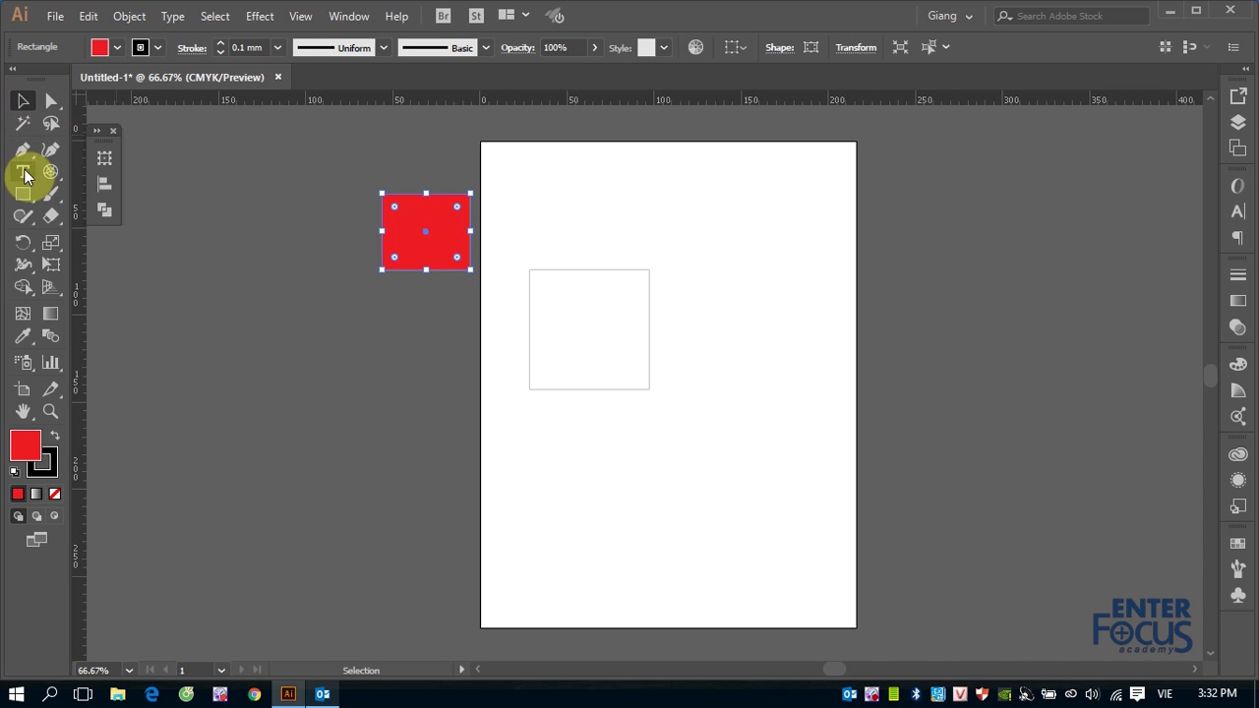
drag(415, 217, 538, 190)
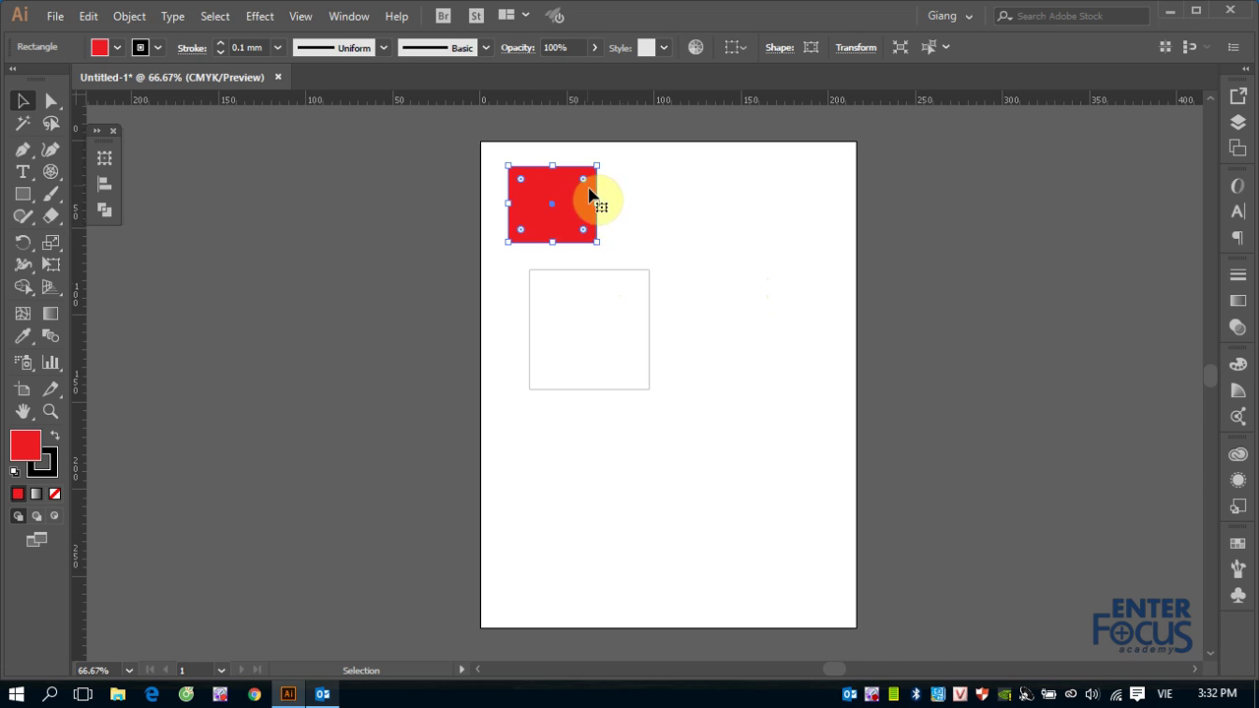
Step: Fill the empty square with yellow from the Swatches panel
shift+click(590, 273)
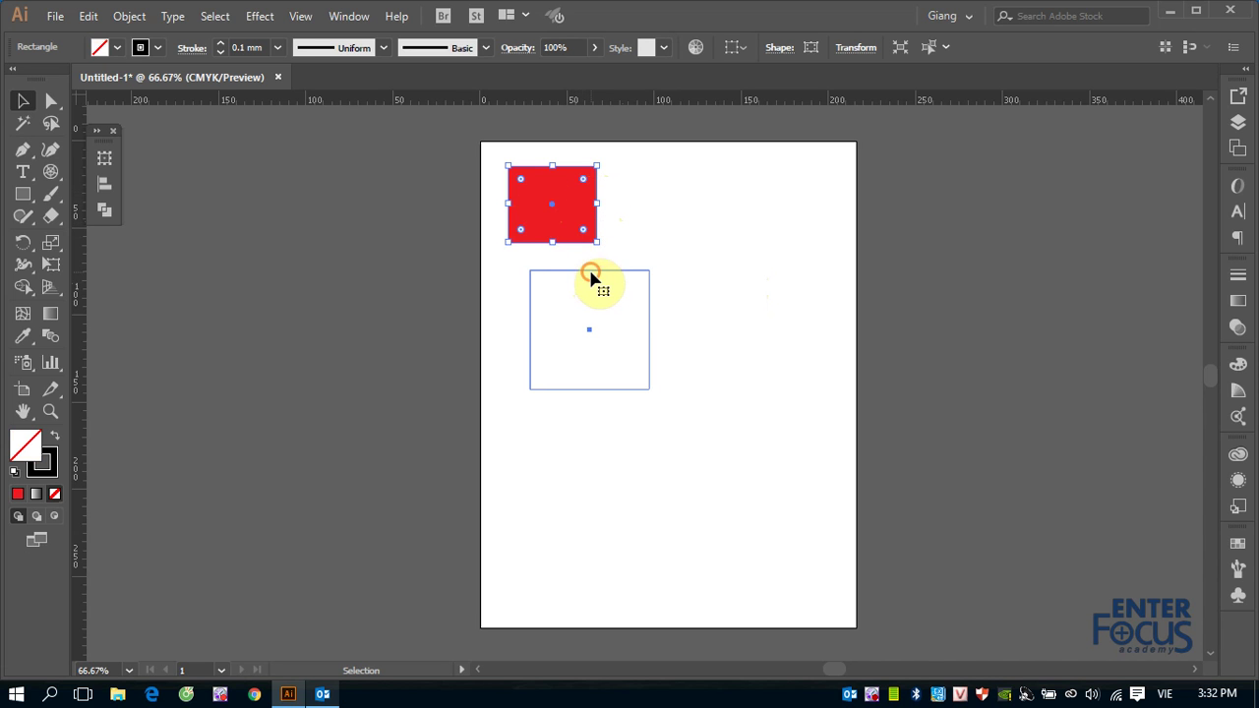
click(590, 274)
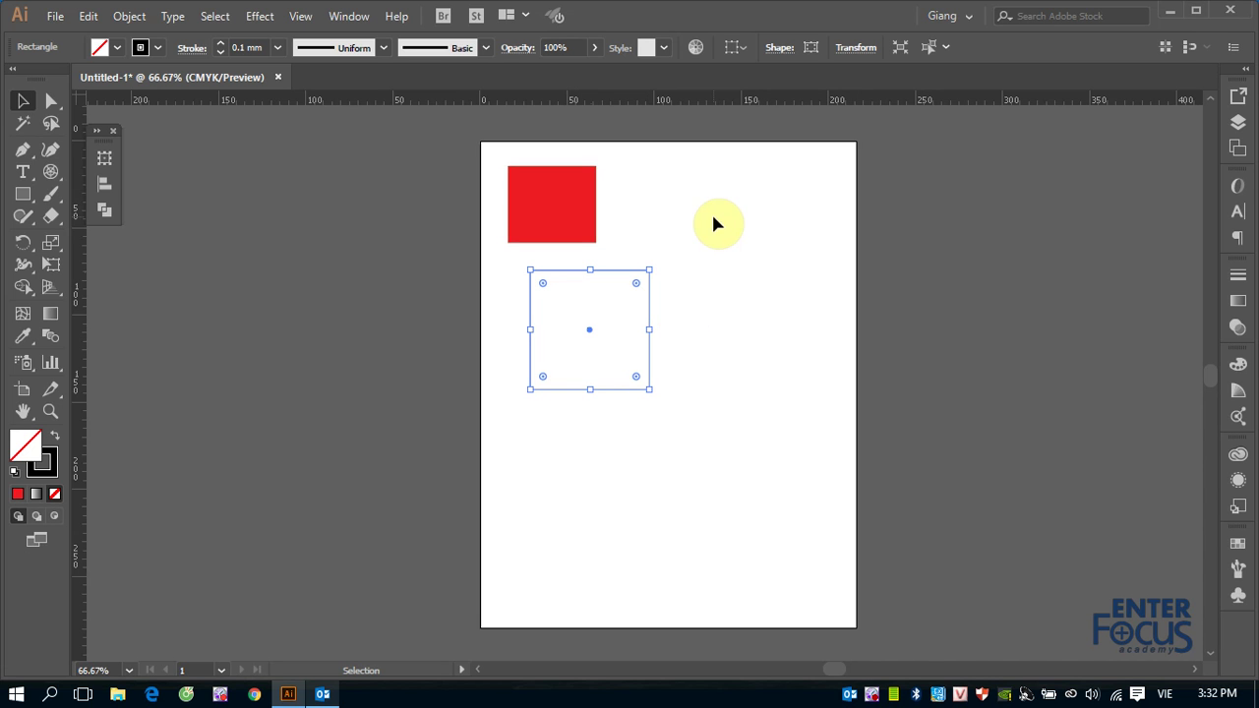
click(753, 210)
click(576, 217)
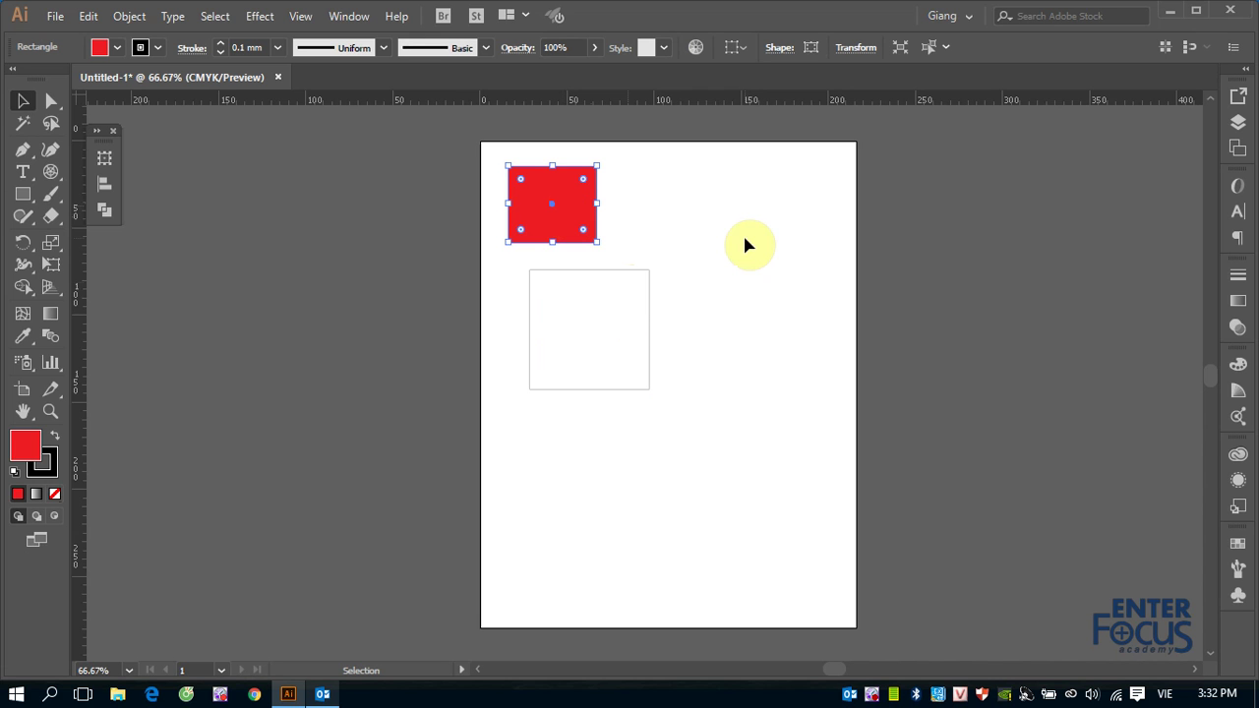
click(628, 271)
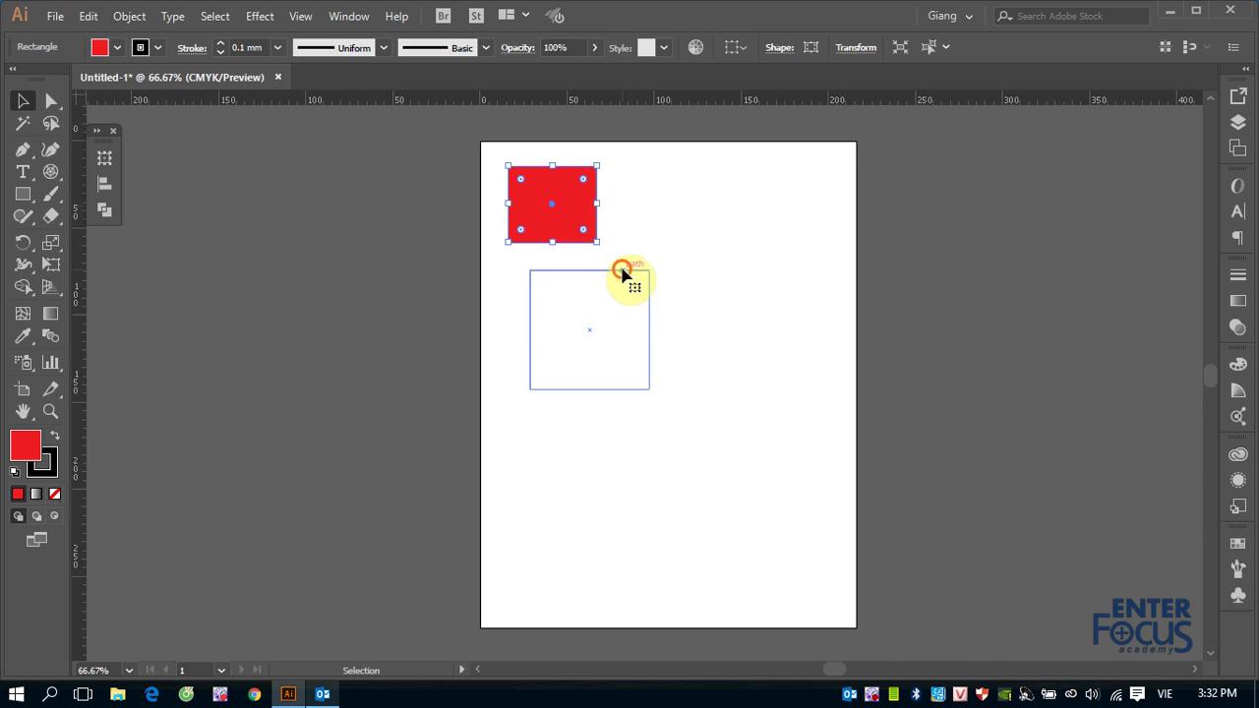
click(1237, 542)
click(1072, 529)
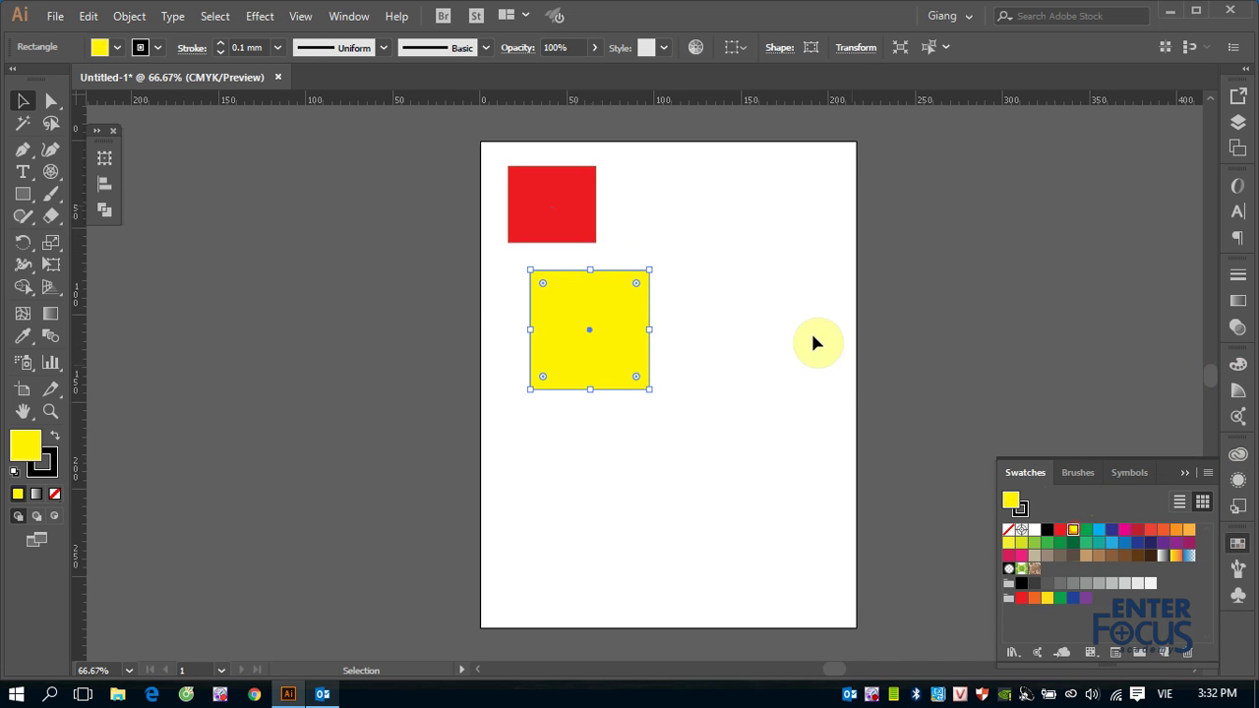
Step: Draw a rectangle upper right of the yellow square and a smaller square at lower right
click(23, 194)
drag(667, 219, 771, 303)
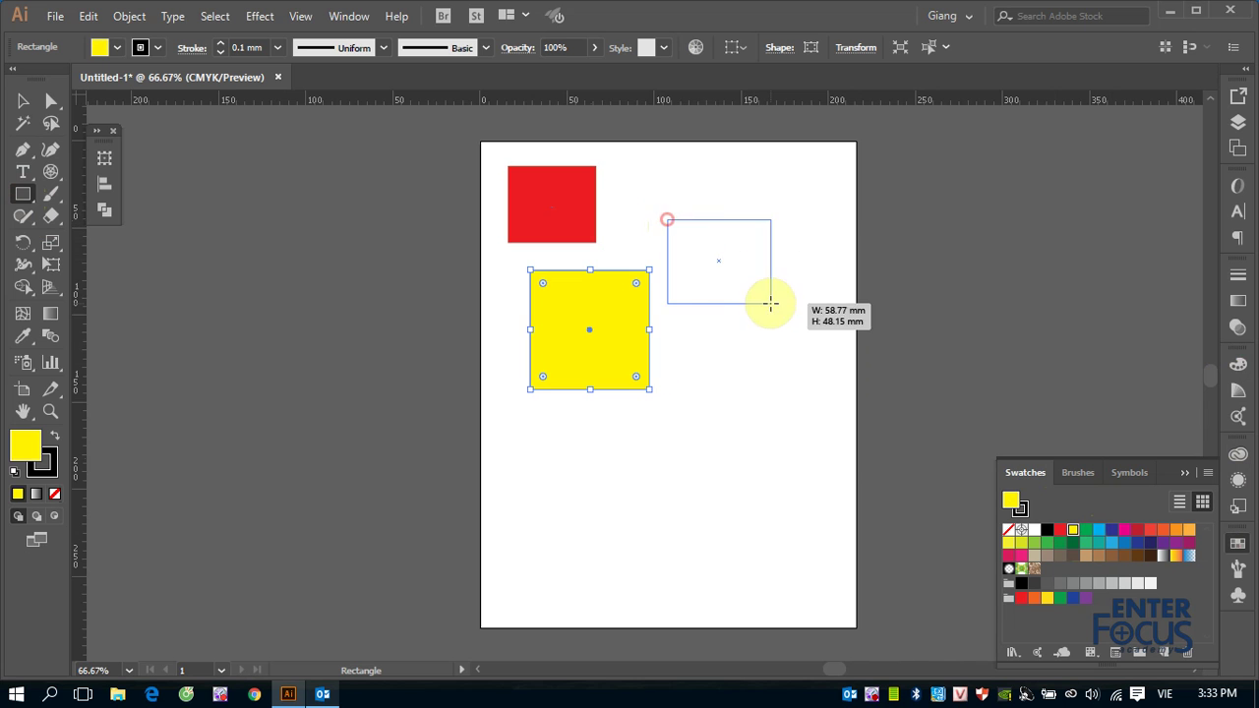
drag(736, 357, 818, 445)
click(22, 100)
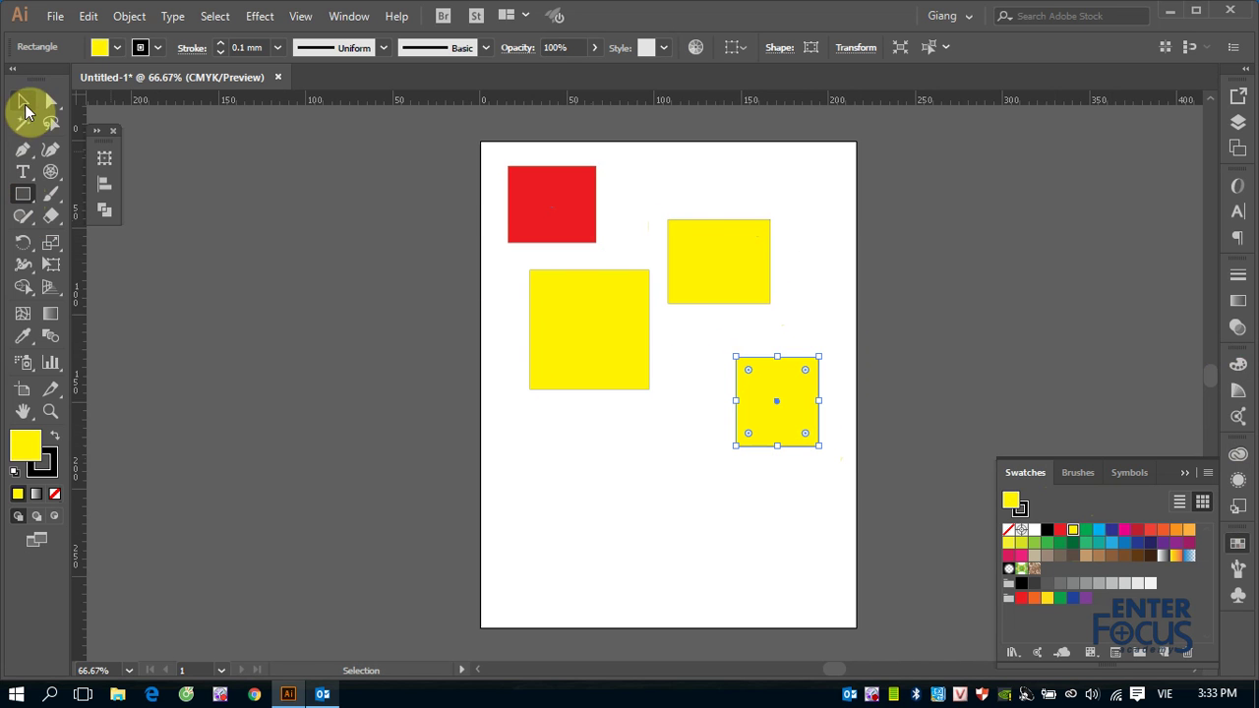
Step: Fill the lower square green and the upper rectangle dark blue
click(1086, 529)
click(740, 293)
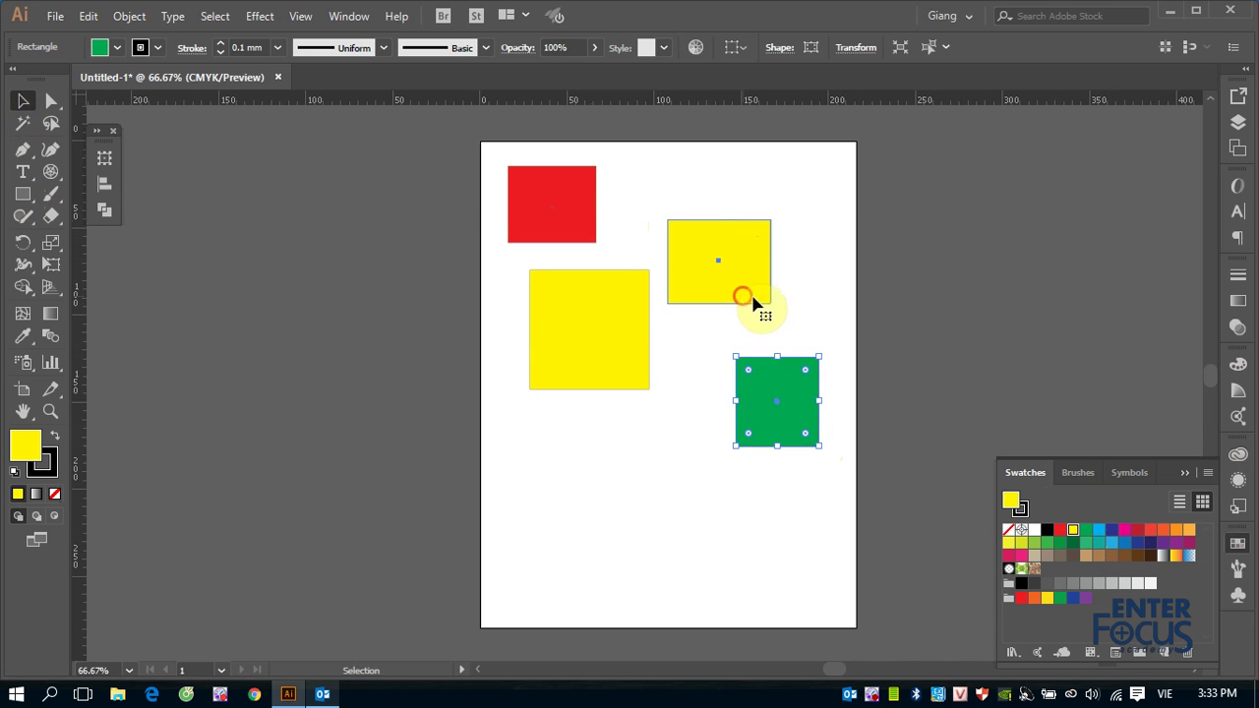
click(1111, 529)
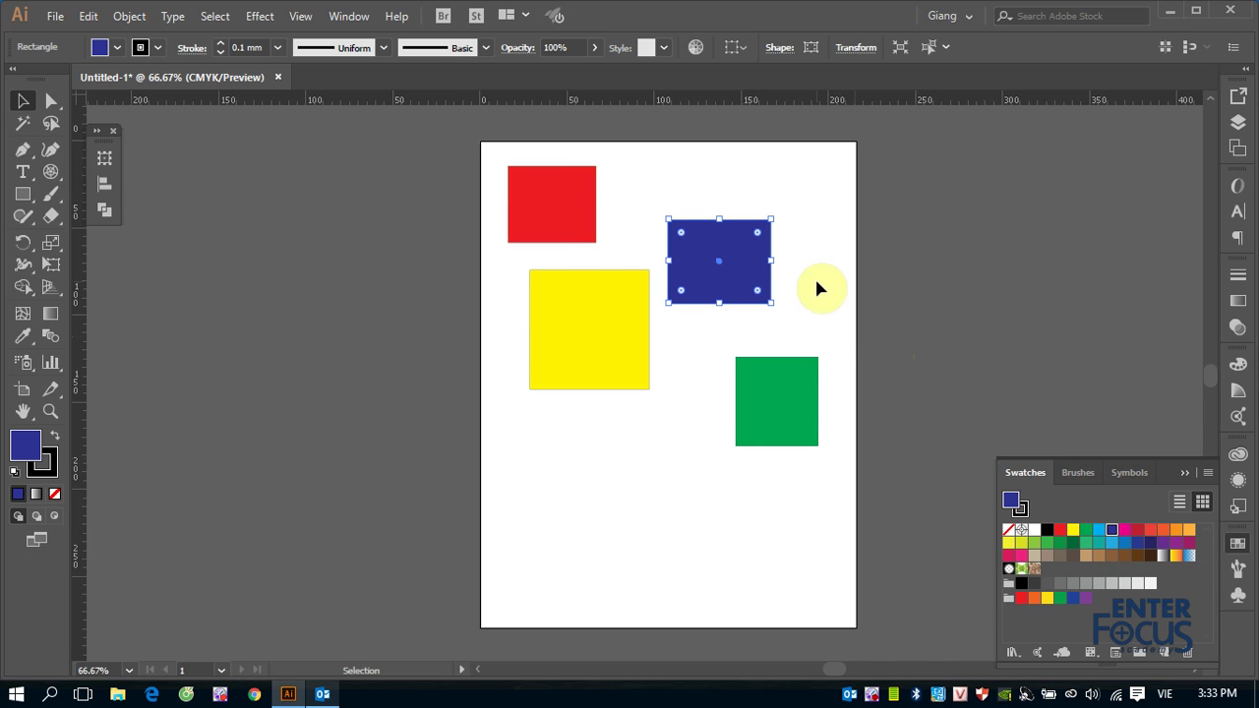
click(556, 213)
click(551, 227)
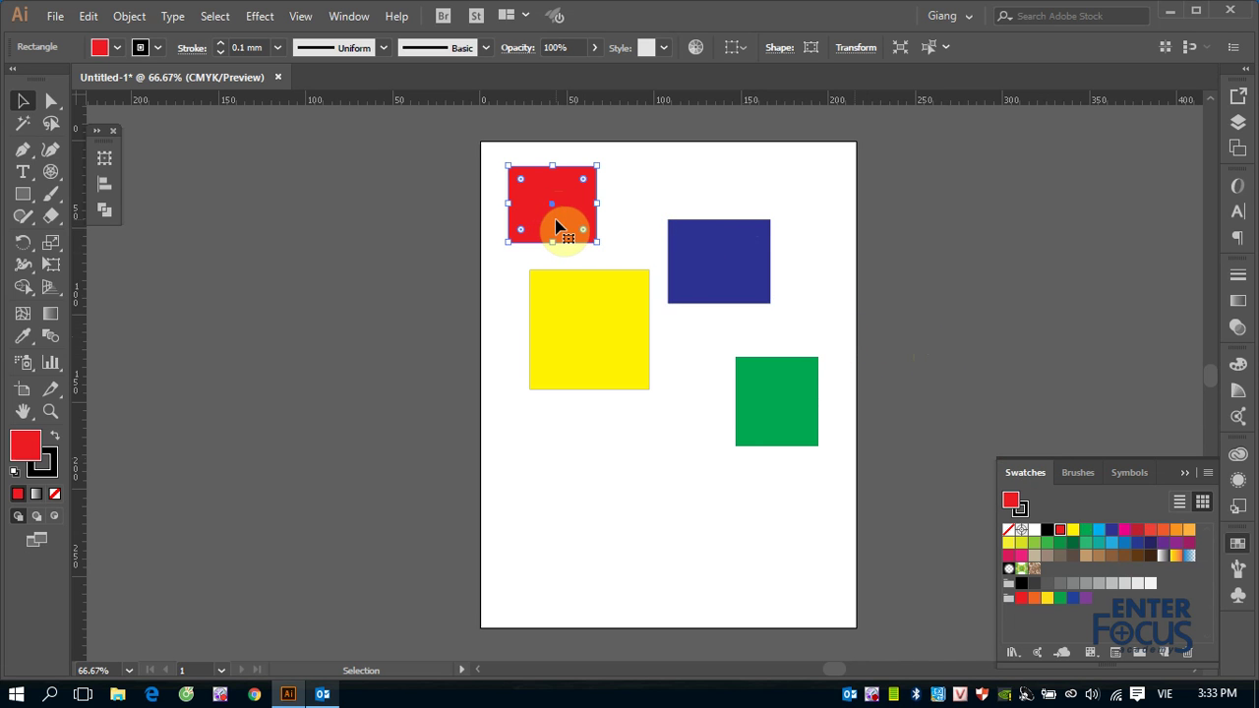
Step: Shift-select all four coloured shapes and move them off the page and back
shift+click(719, 262)
shift+click(583, 332)
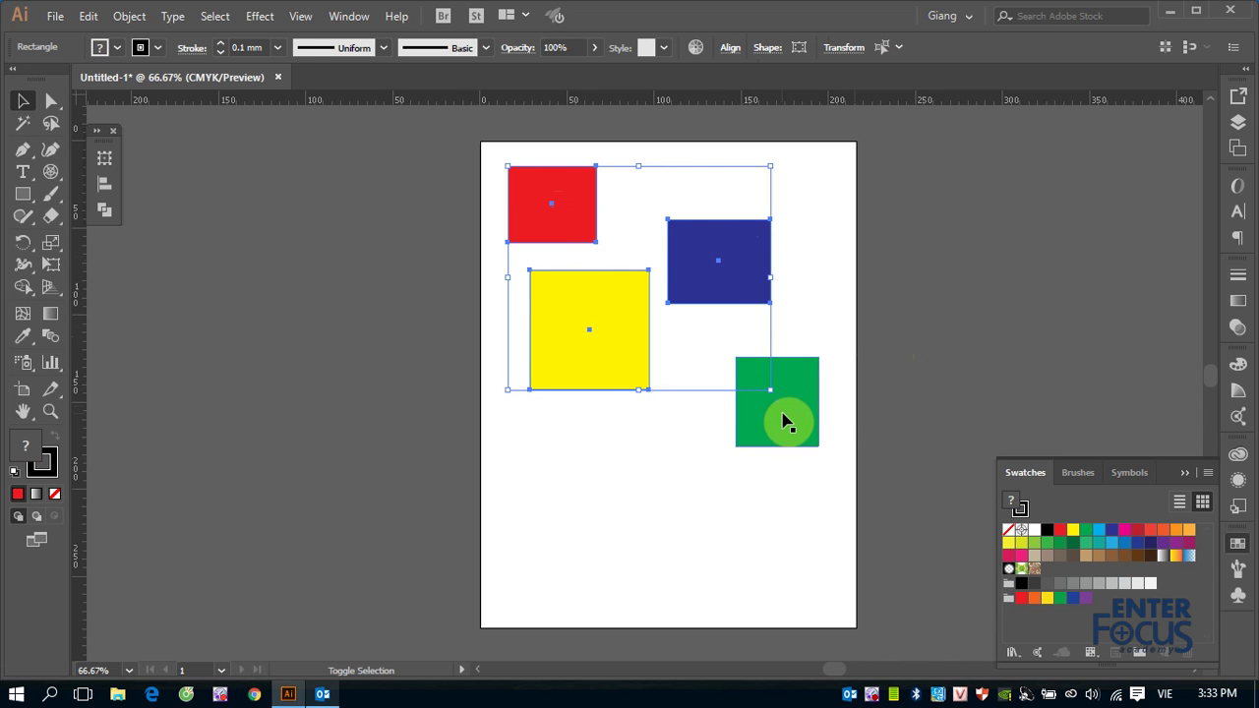
shift+click(787, 421)
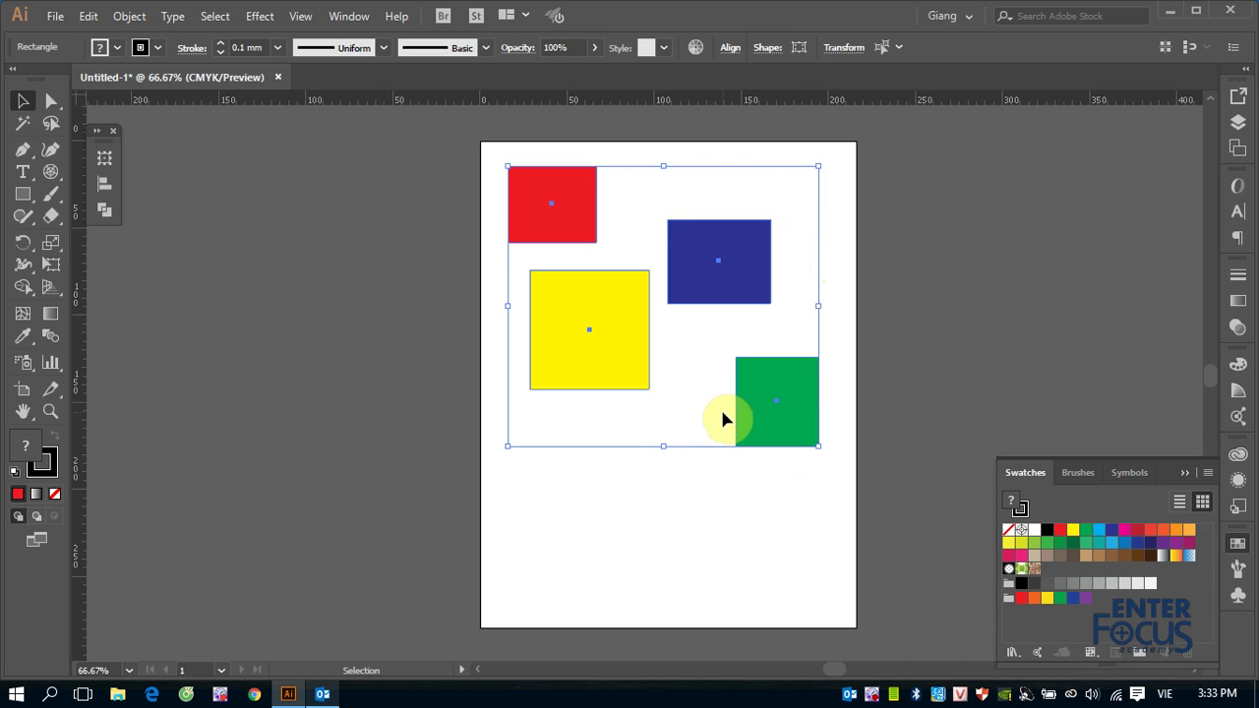
drag(718, 299, 421, 297)
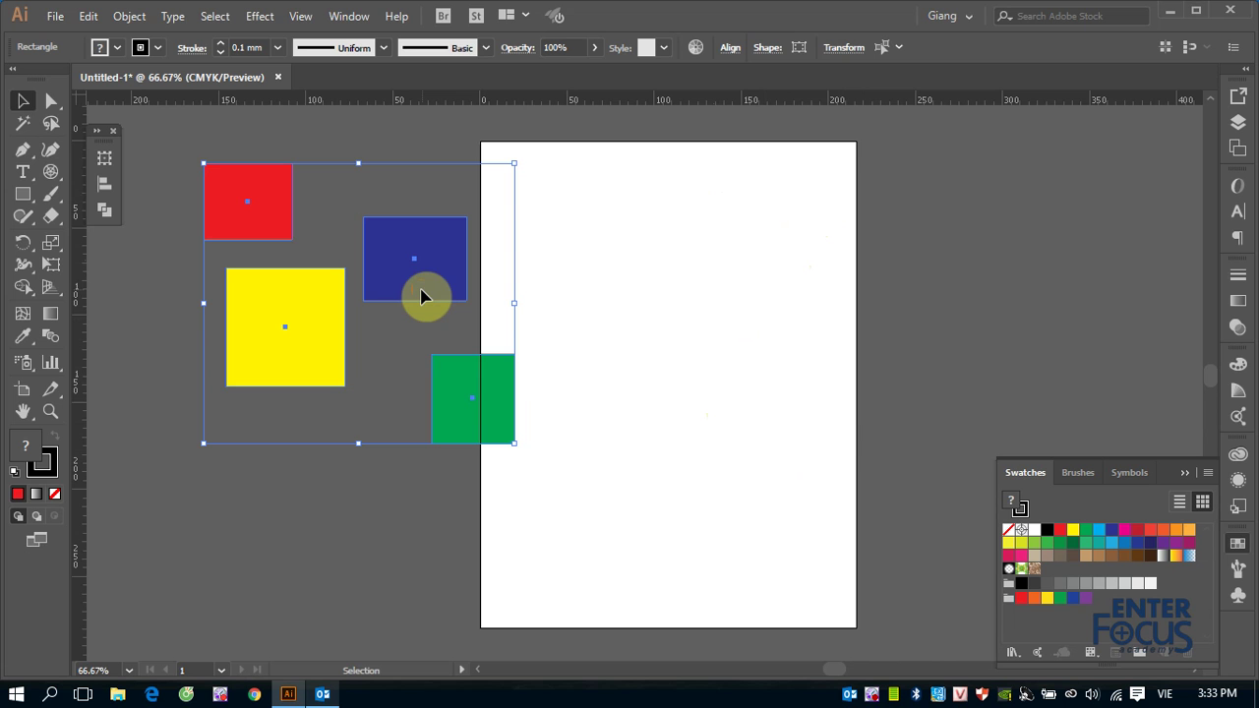
mouse_move(421, 297)
mouse_down()
mouse_move(657, 324)
mouse_move(737, 307)
mouse_up()
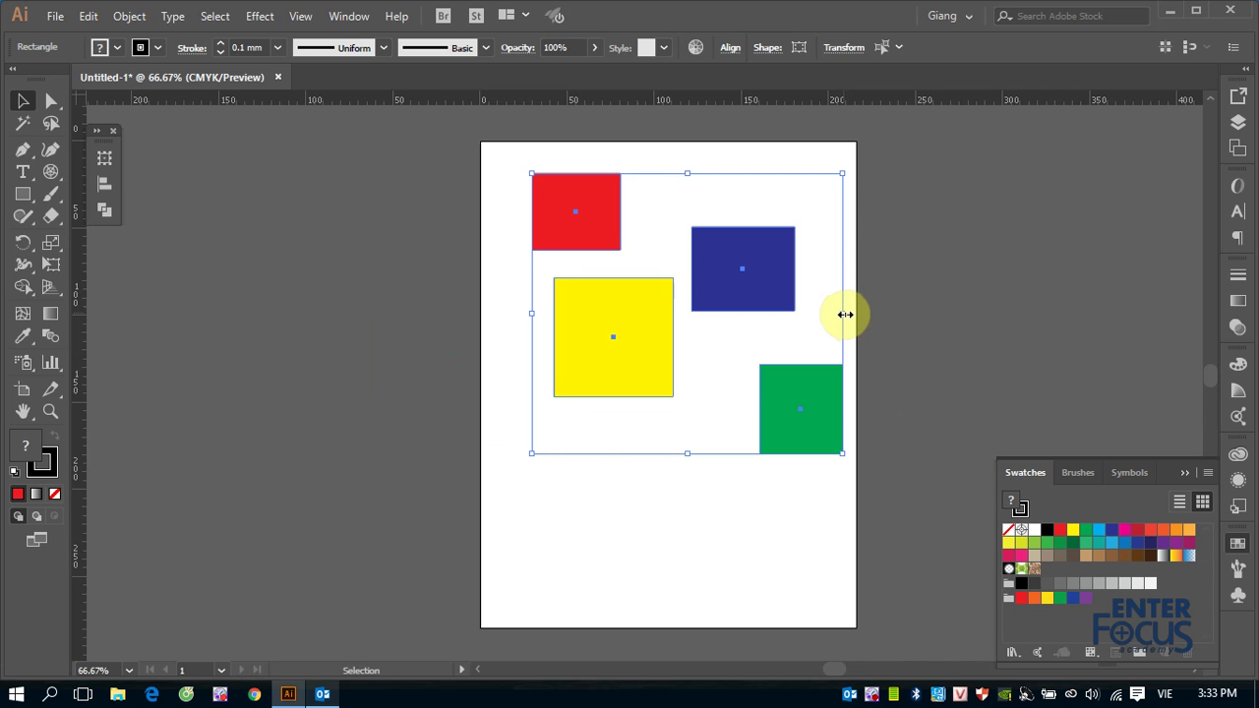
Step: Scale the four shapes narrower and shorter using the bounding-box side and corner handles
mouse_move(842, 314)
mouse_down()
mouse_move(664, 315)
mouse_move(787, 315)
mouse_up()
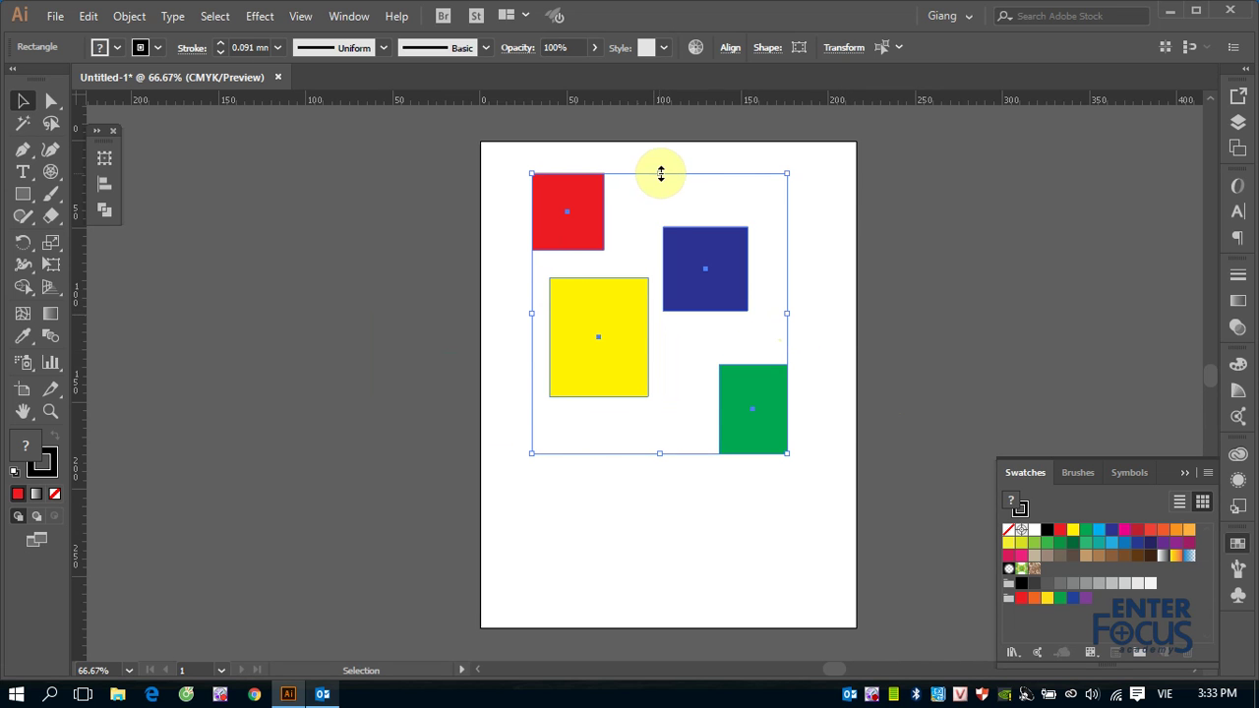
mouse_move(659, 173)
mouse_down()
mouse_move(655, 281)
mouse_move(659, 216)
mouse_up()
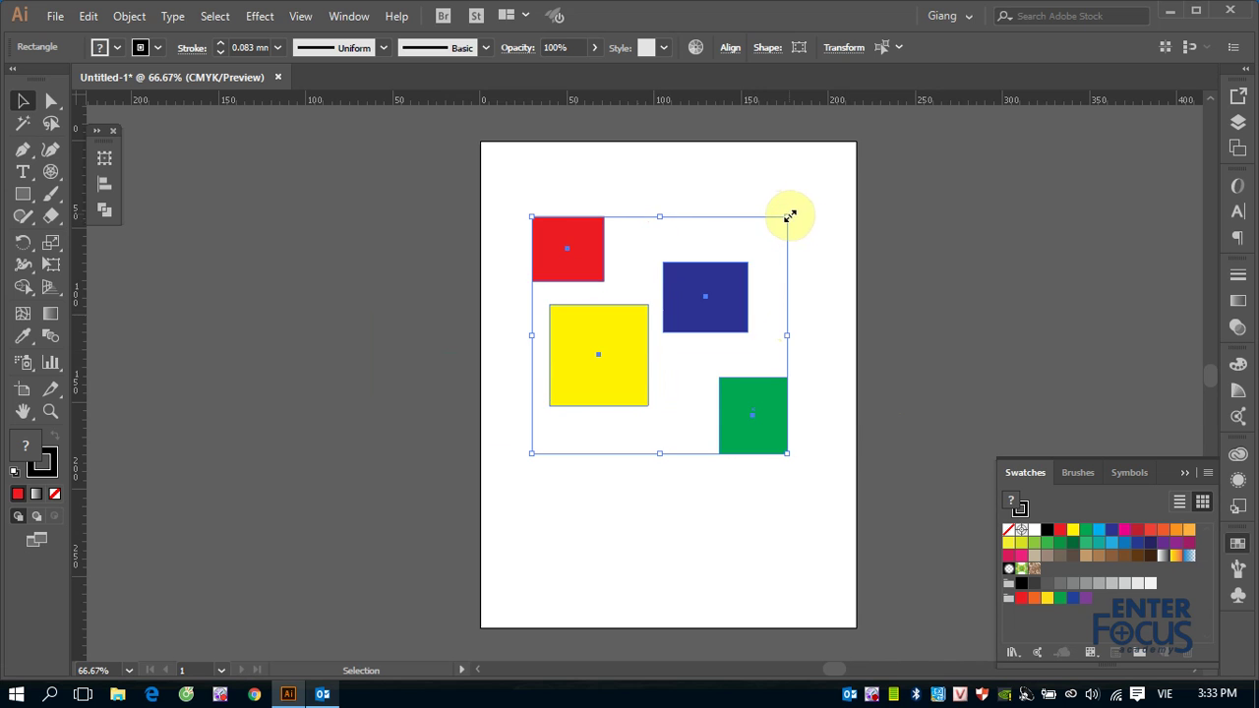
drag(788, 216, 803, 193)
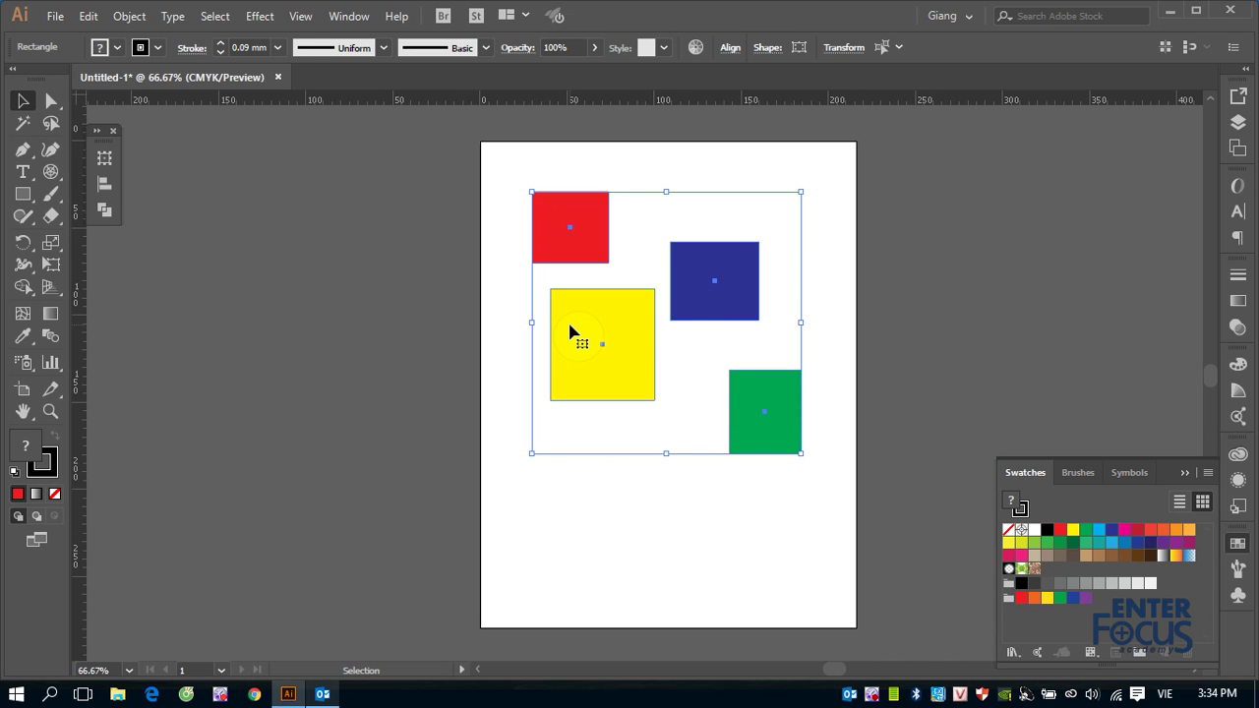
click(1151, 532)
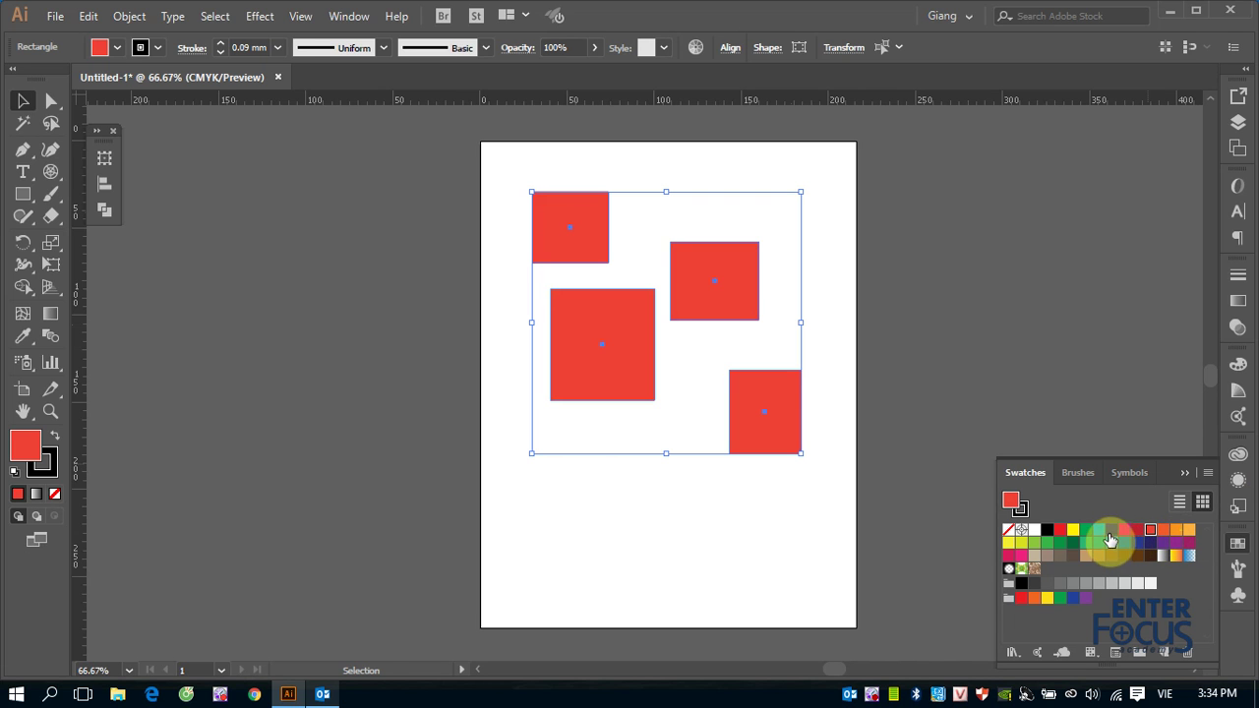
key(ctrl+z)
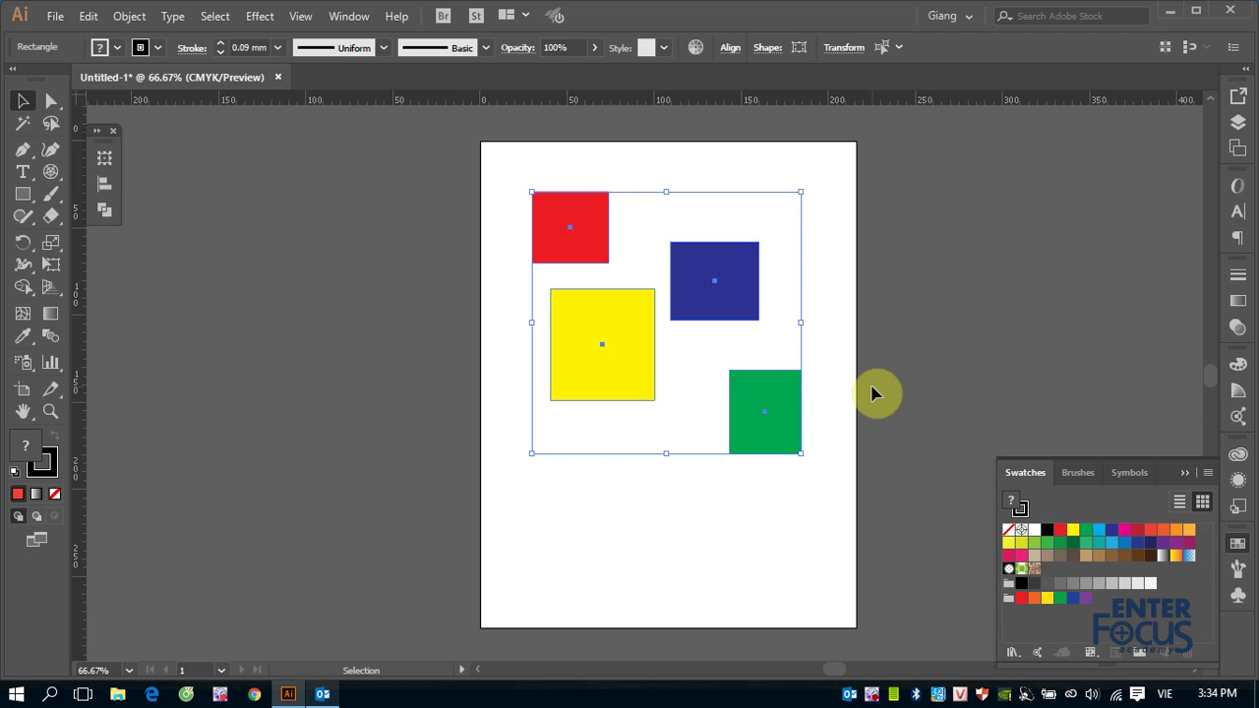
click(839, 191)
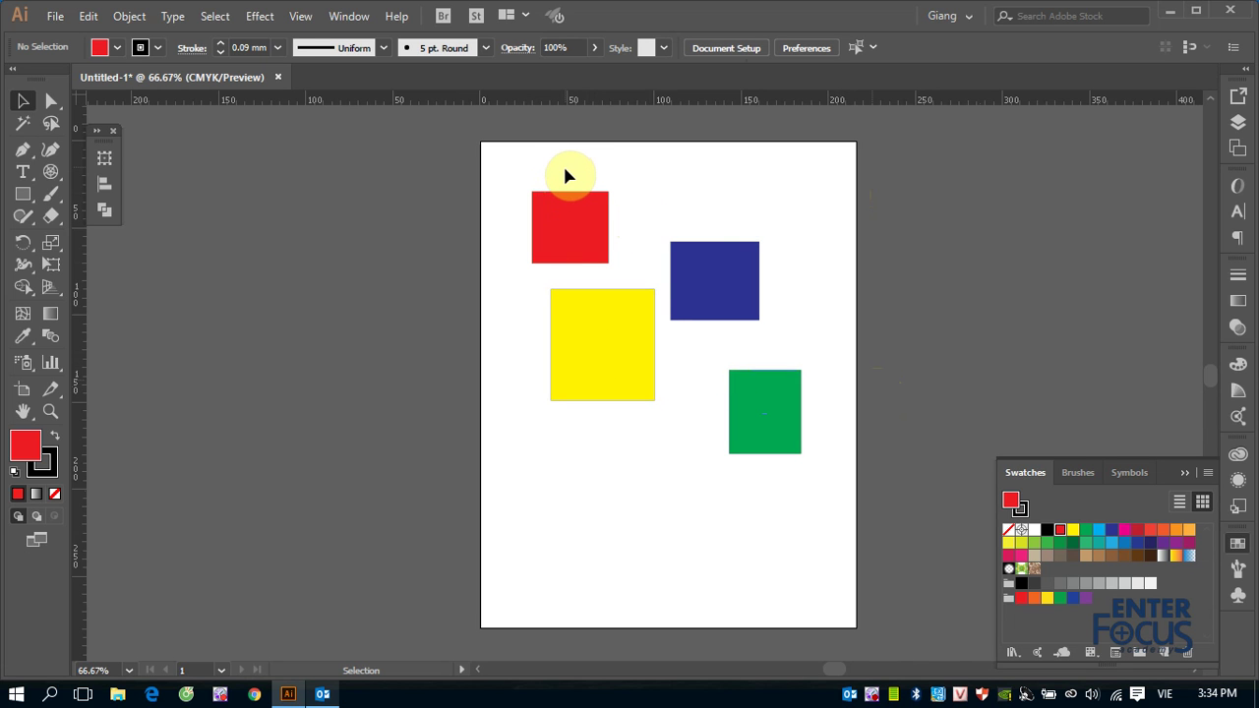
Step: Marquee-select the red, dark blue, yellow and green shapes into one bounding box
drag(566, 169, 750, 395)
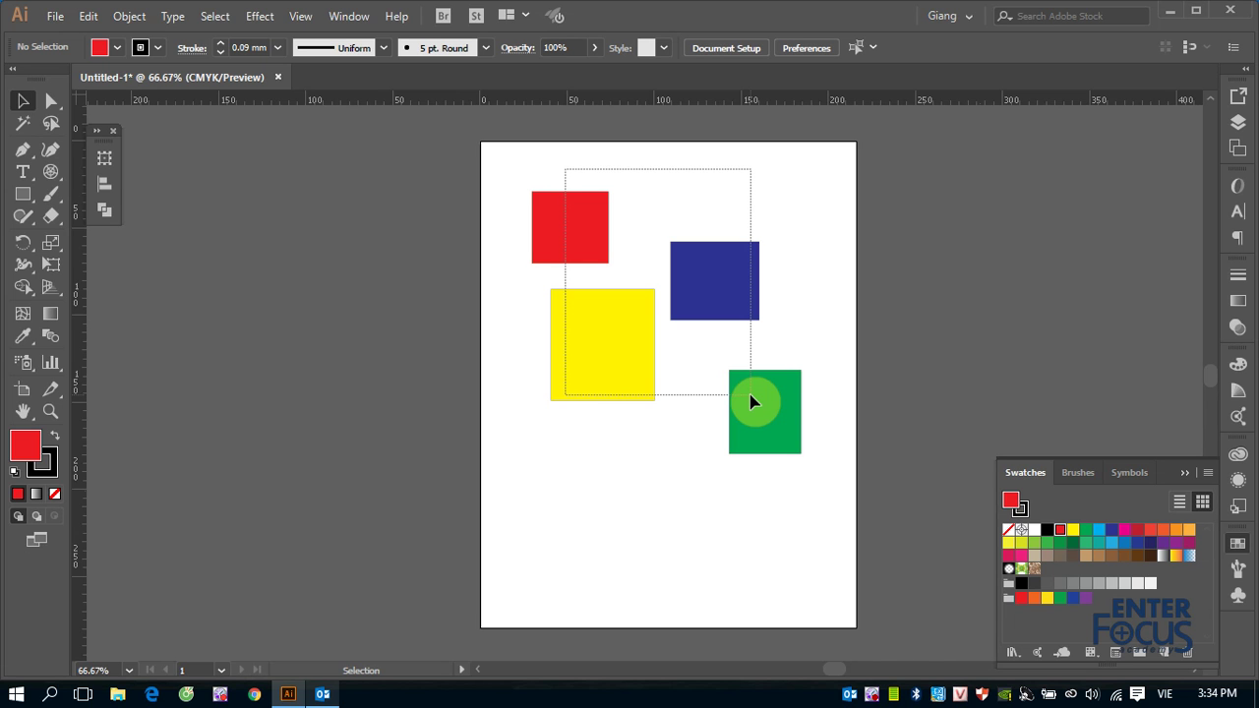
drag(750, 401, 752, 403)
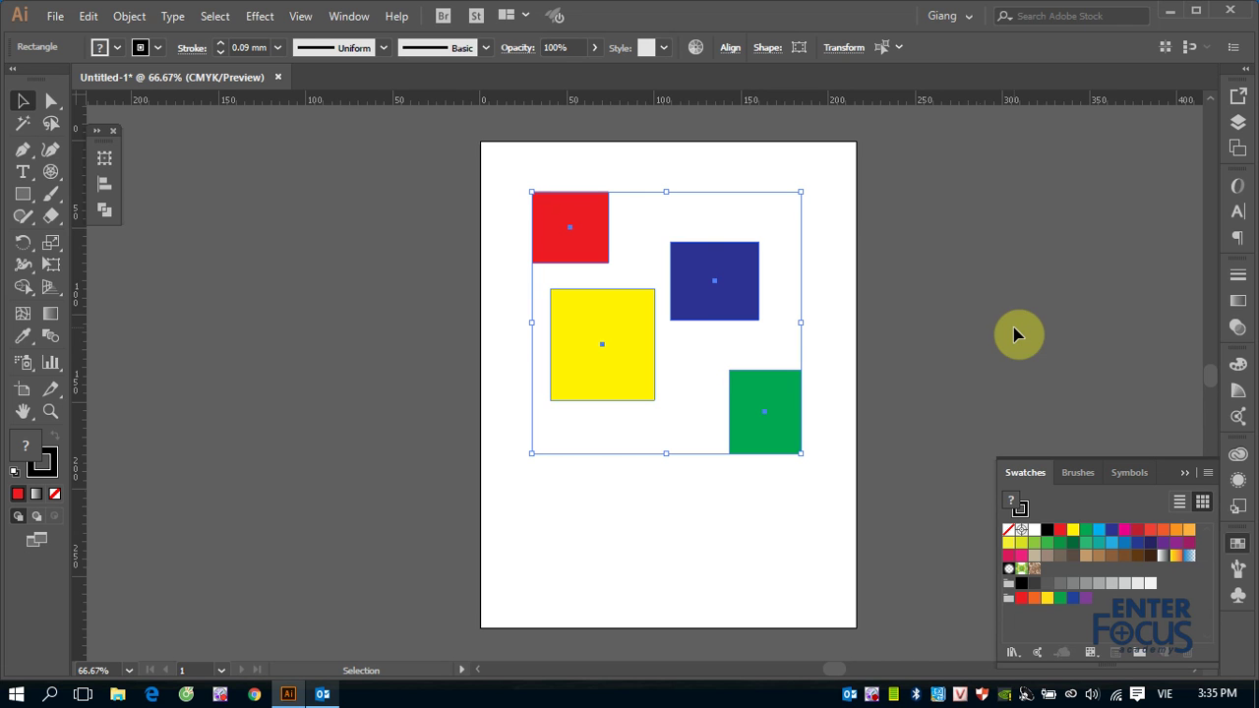
click(831, 203)
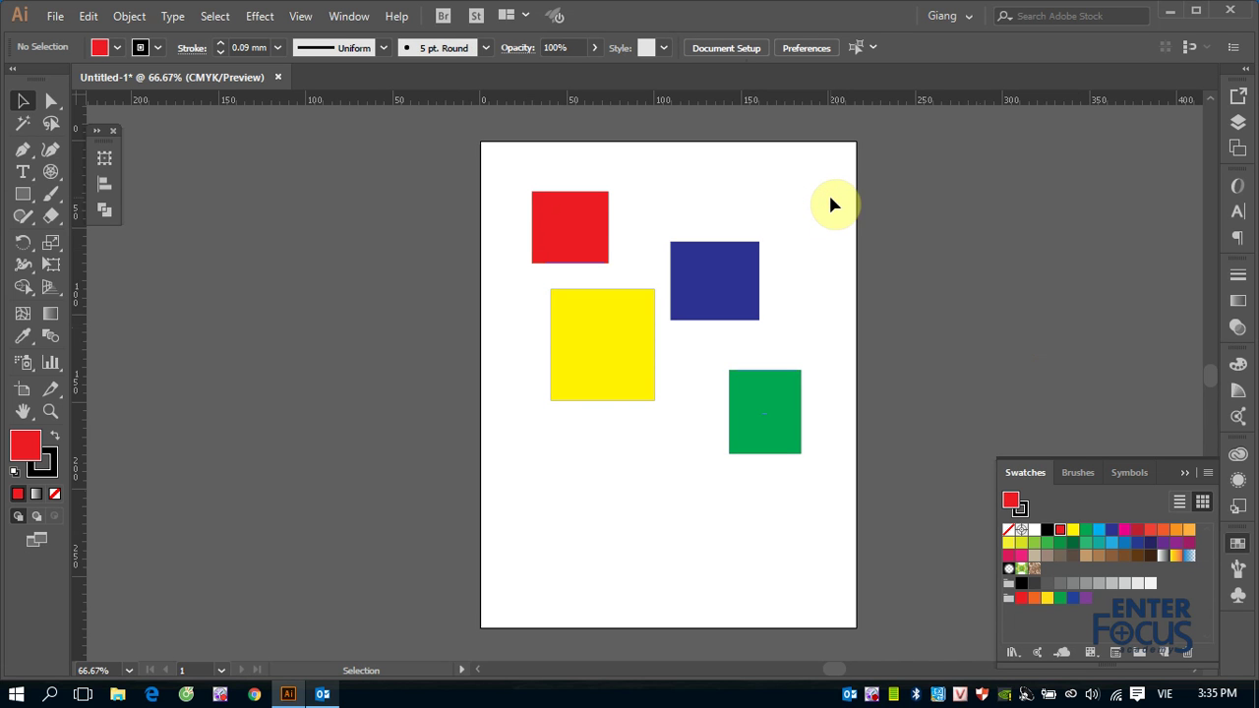
click(595, 236)
shift+click(596, 343)
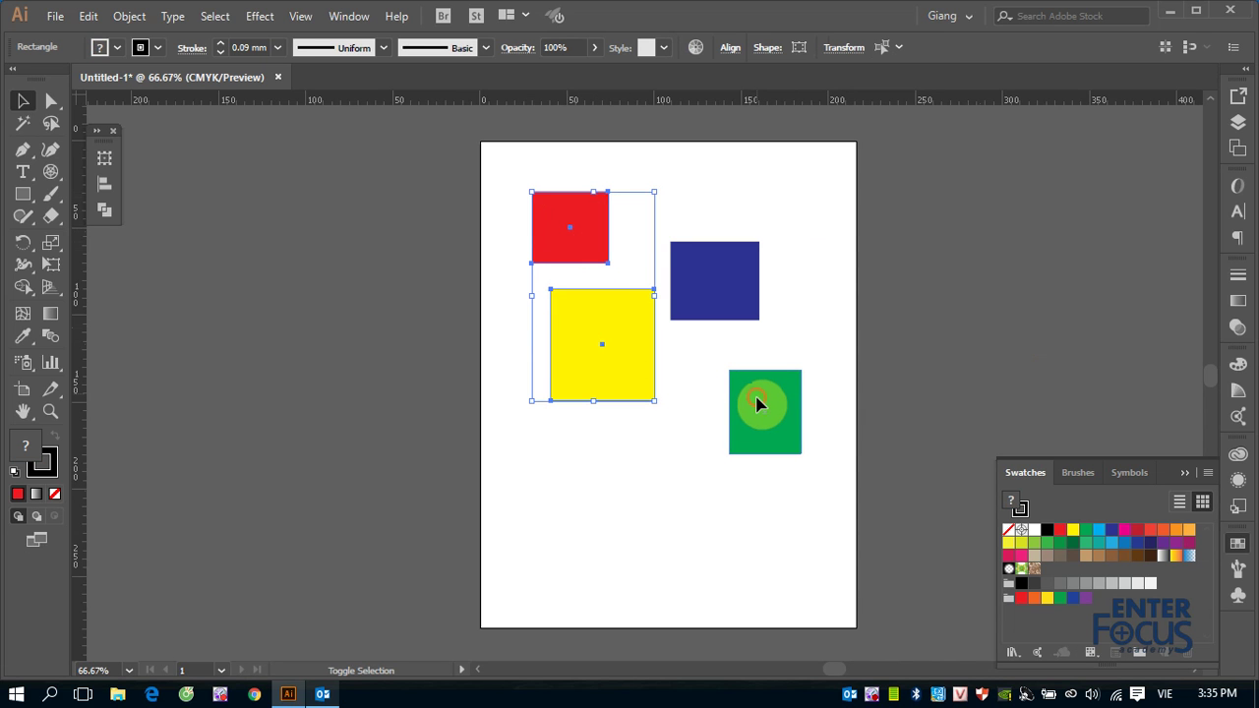
shift+click(755, 402)
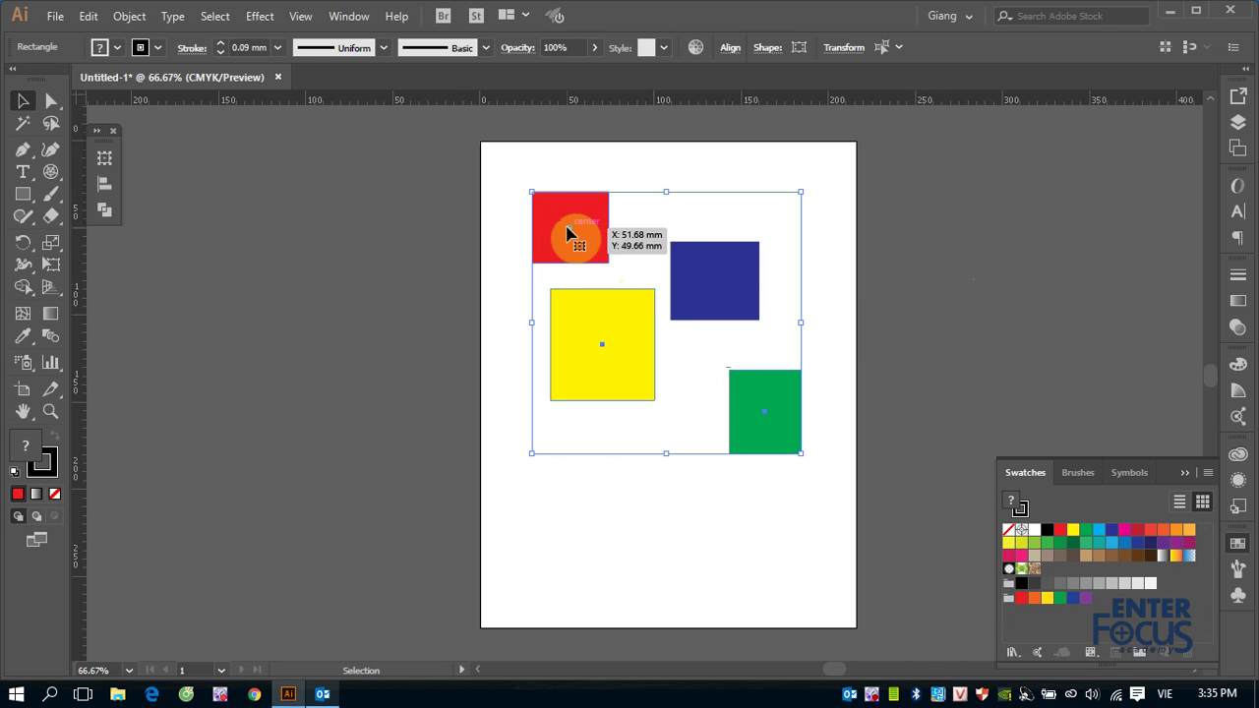
shift+click(736, 307)
drag(609, 384, 337, 447)
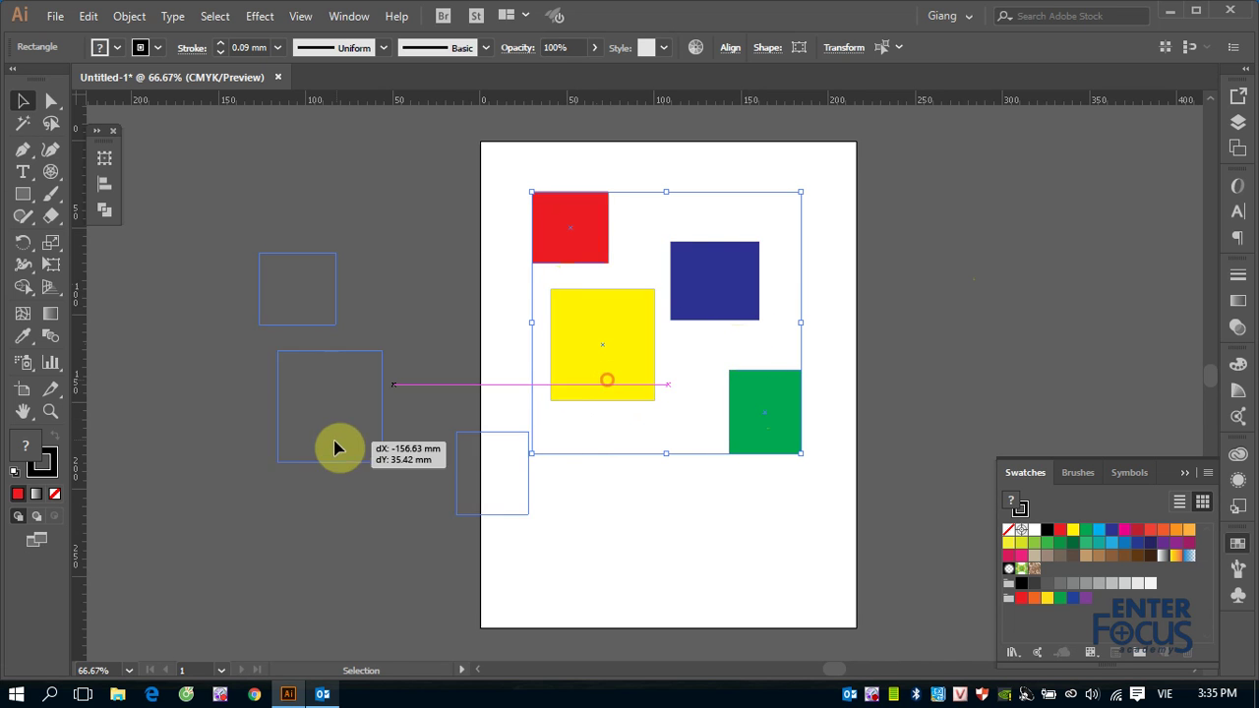
key(ctrl+z)
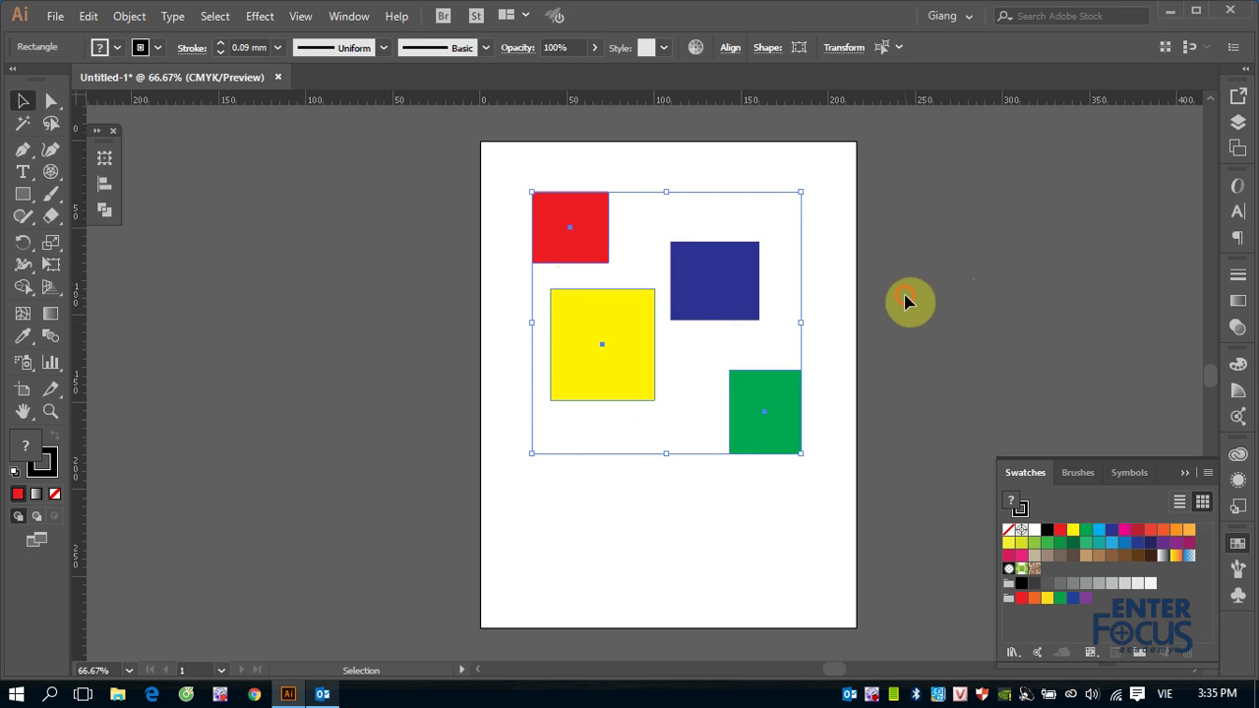
click(907, 301)
drag(582, 179, 754, 389)
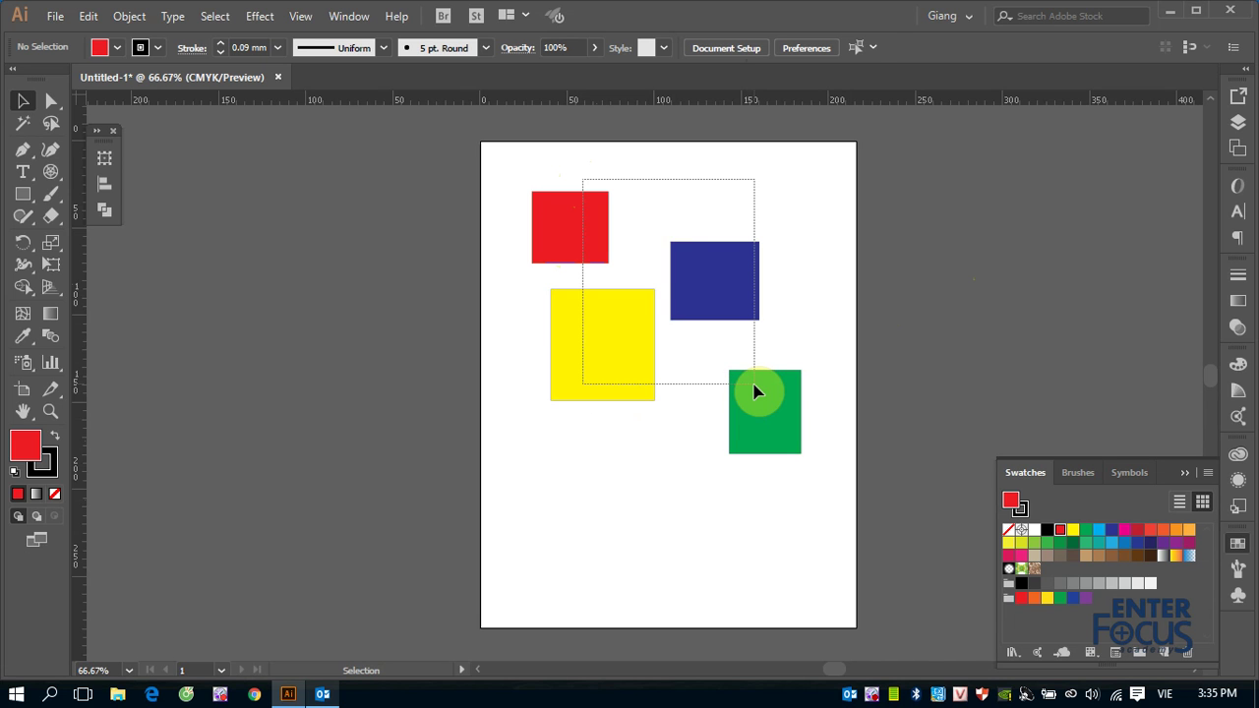
Step: Marquee-select all four squares, then Shift-click the blue square to drop it from the selection
drag(755, 392, 756, 391)
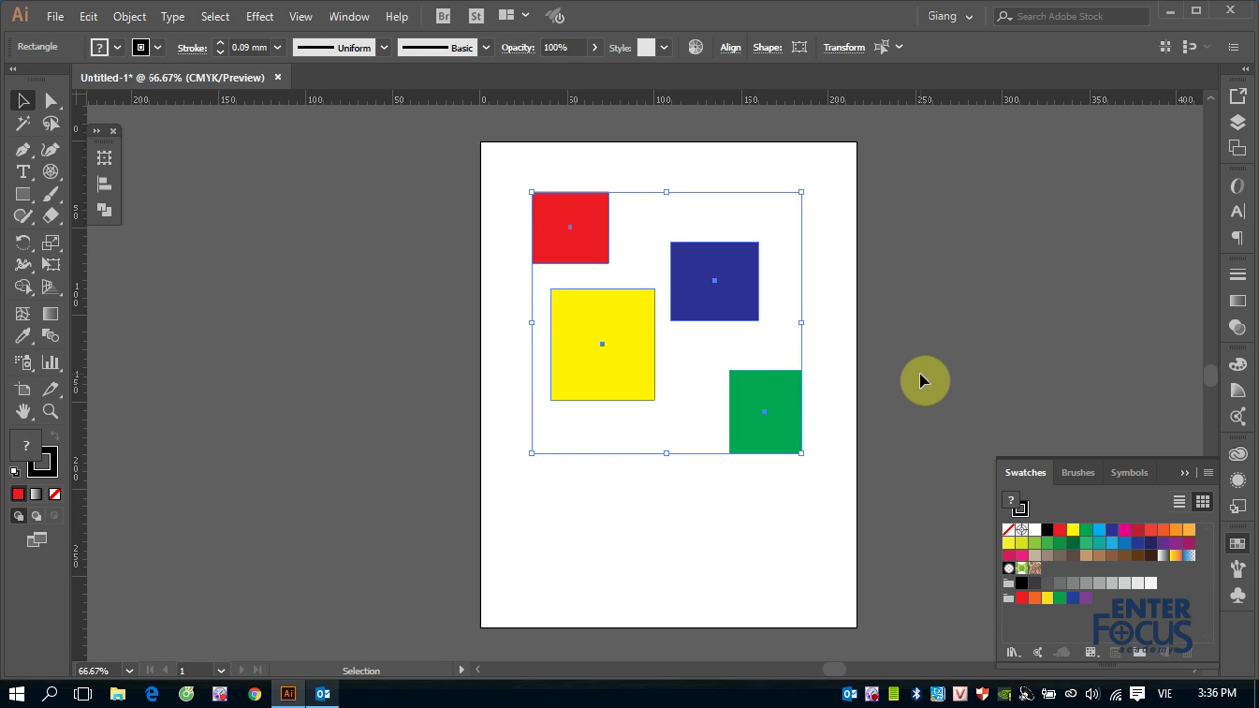
click(923, 380)
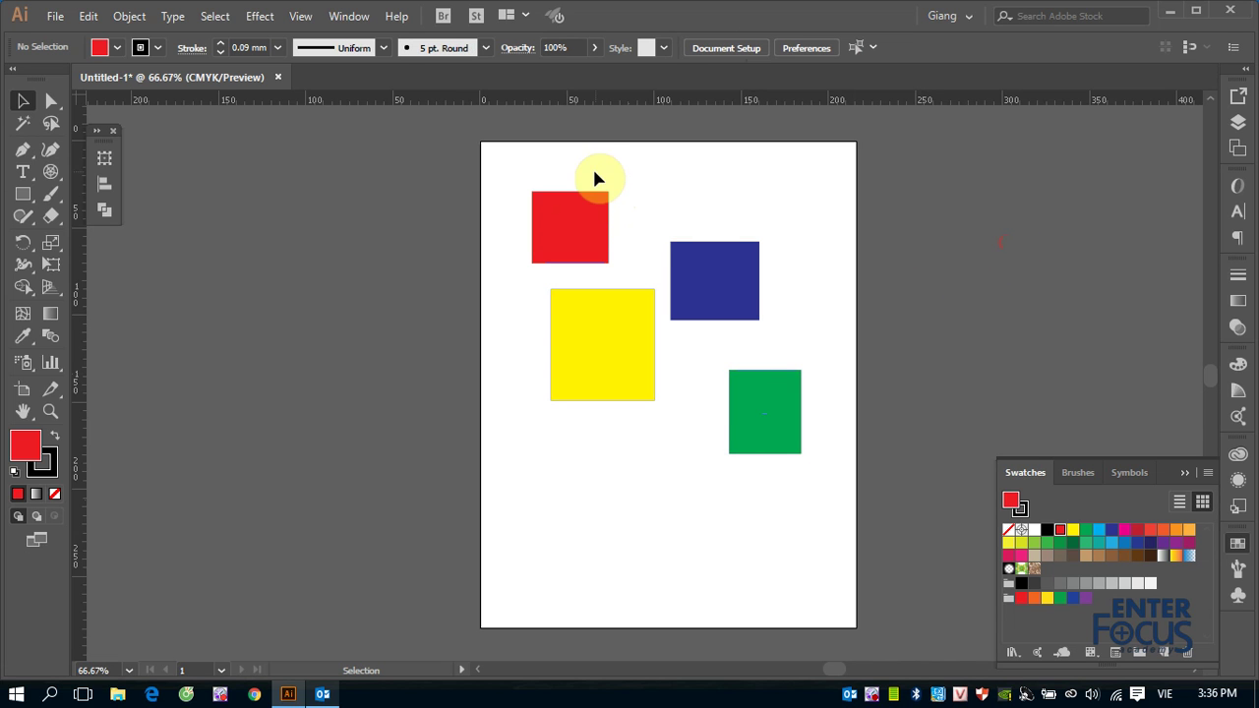
drag(594, 171, 748, 416)
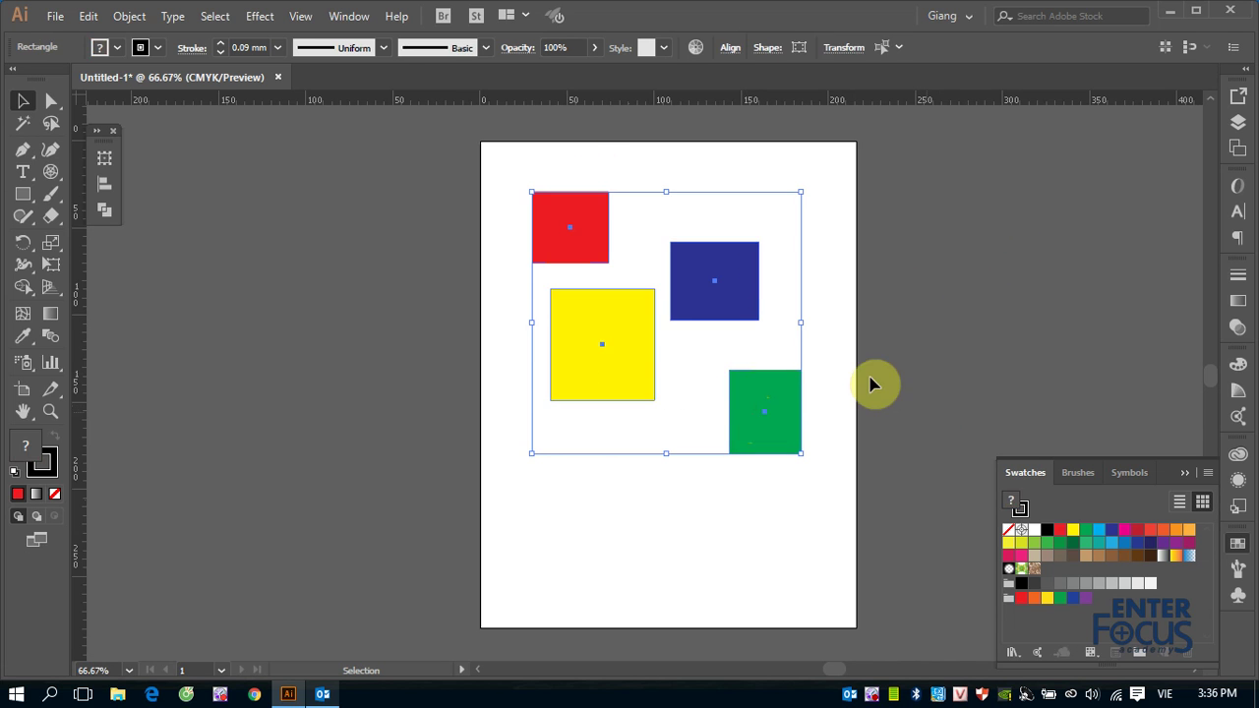
shift+click(732, 272)
Step: Move the red, yellow and green squares off the page left and overlap red and green onto yellow
drag(623, 328, 315, 351)
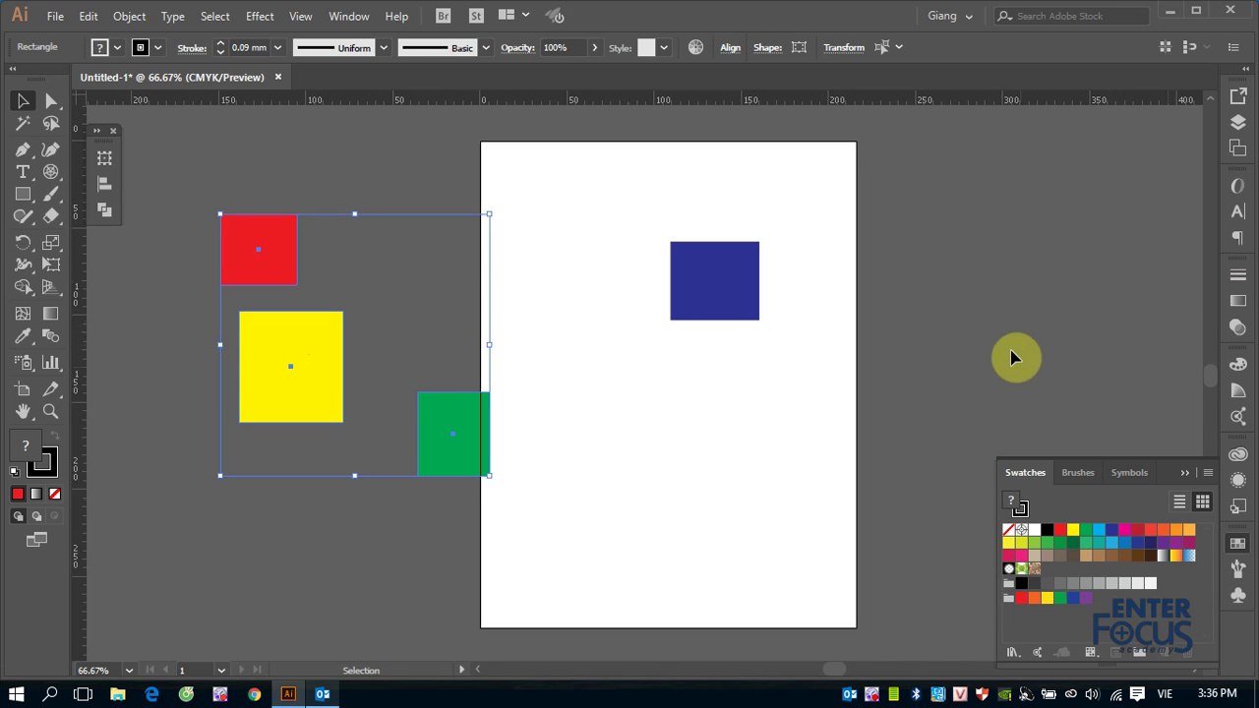
click(979, 300)
drag(261, 259, 255, 314)
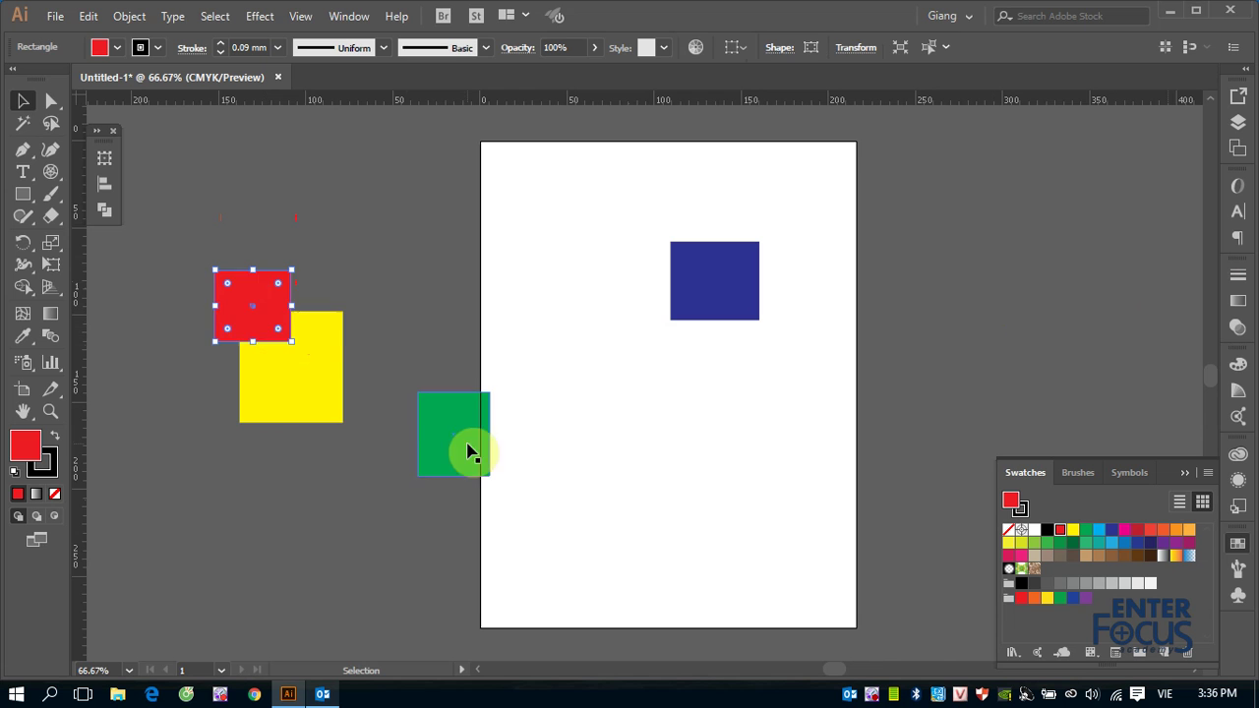
drag(425, 429, 295, 407)
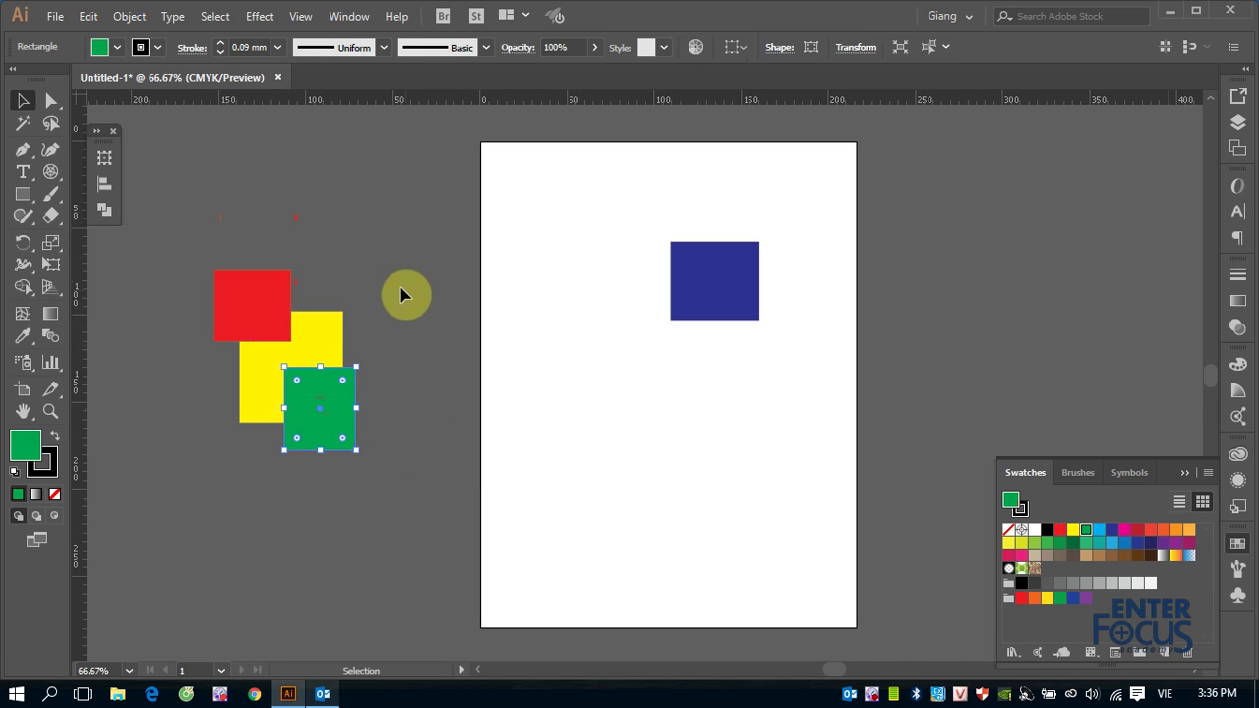
Step: Select the overlapping red, yellow and green squares together with a marquee
click(401, 288)
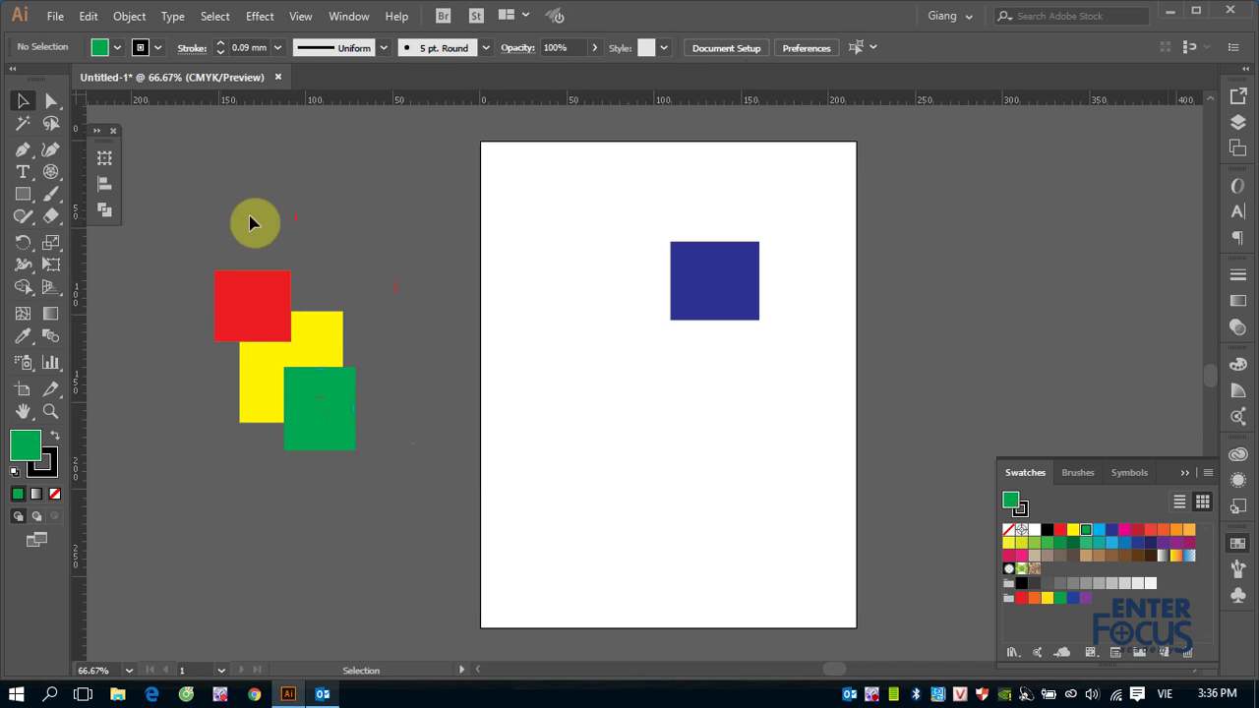
click(266, 317)
click(311, 352)
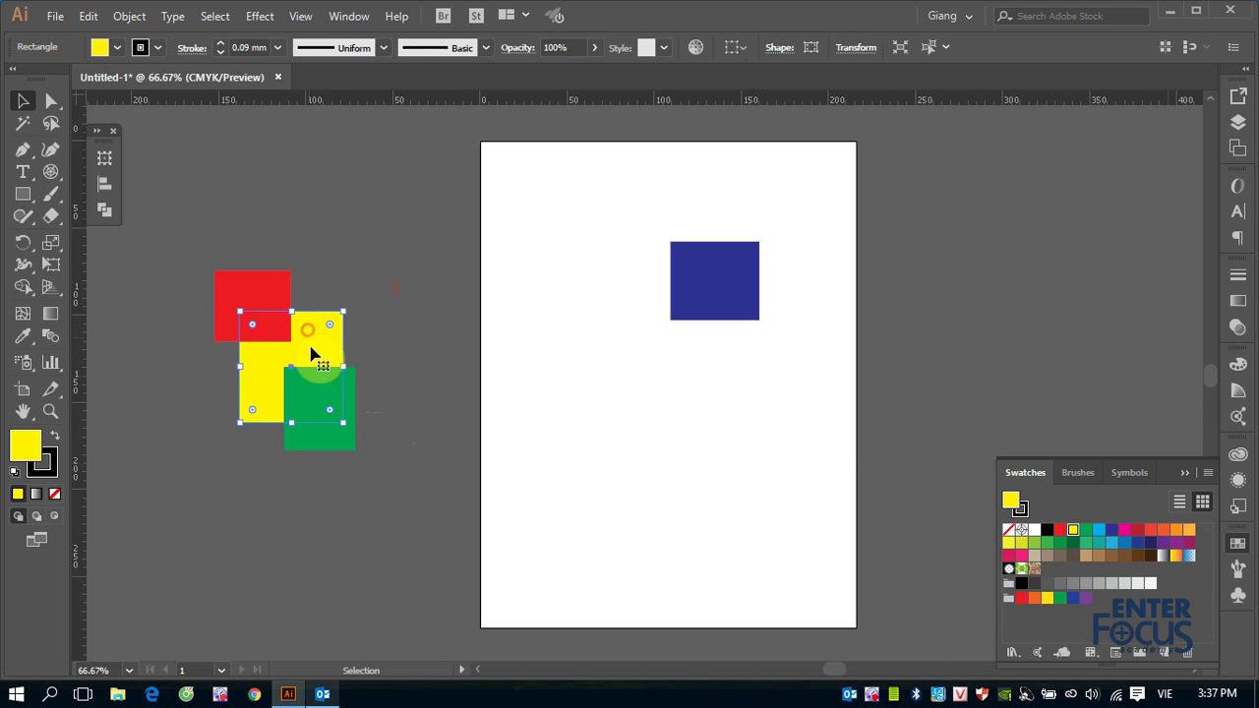
click(330, 393)
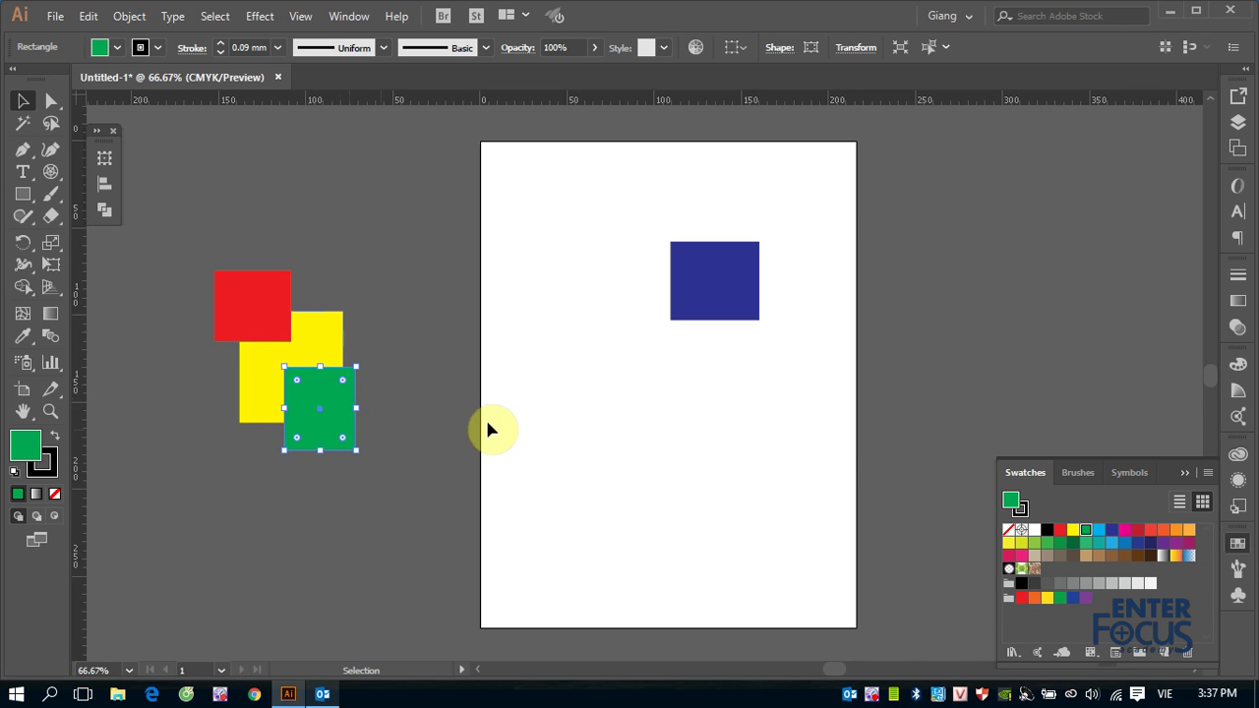
click(262, 292)
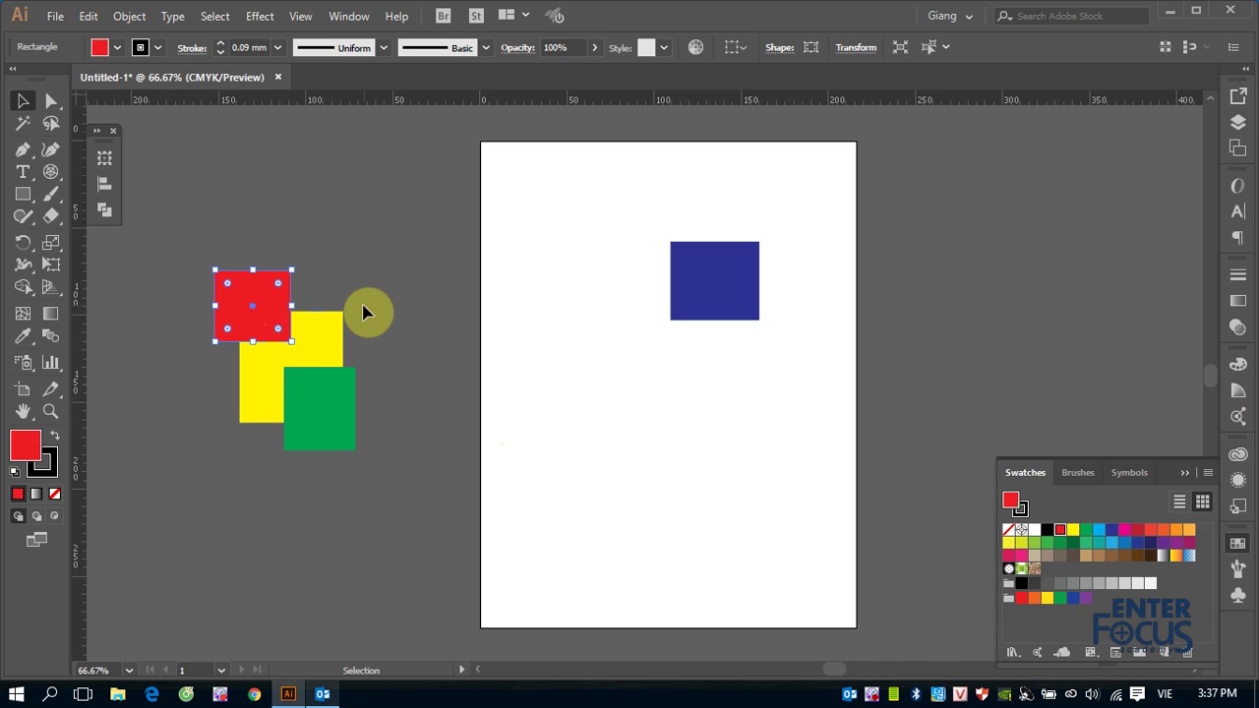
drag(188, 241, 363, 462)
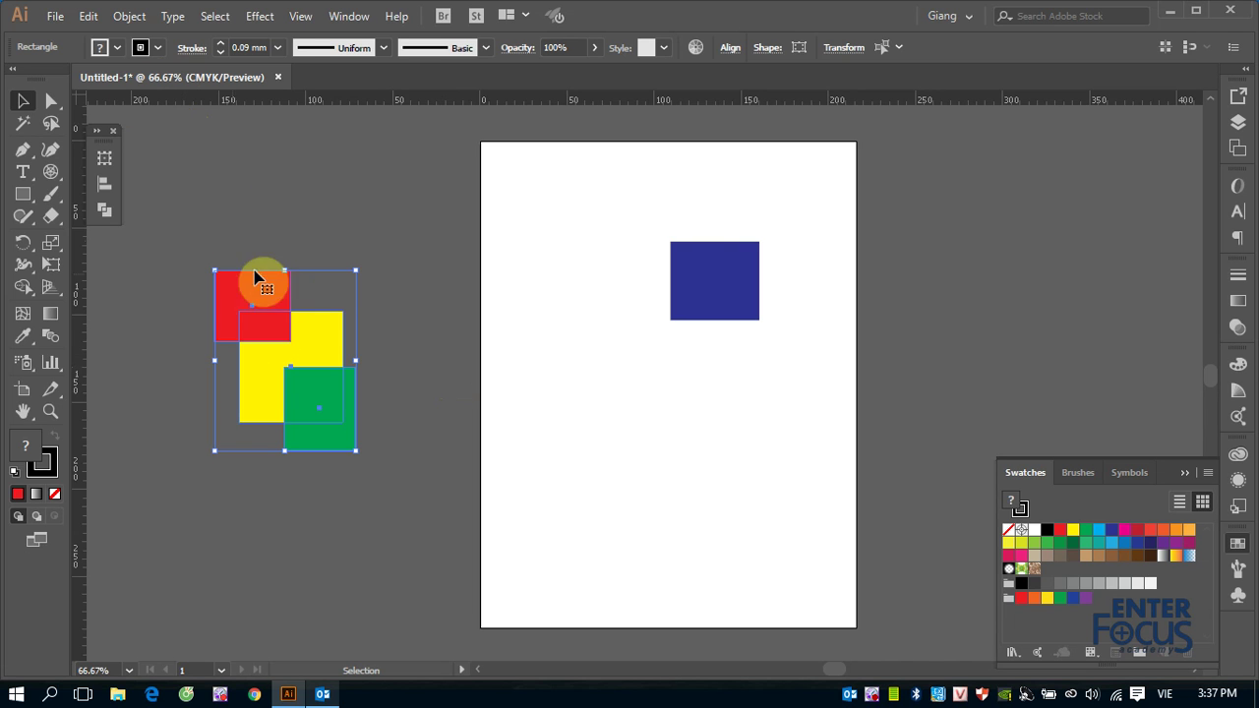
Step: Group the red, yellow and green squares and move the group onto the page below the blue square
click(128, 17)
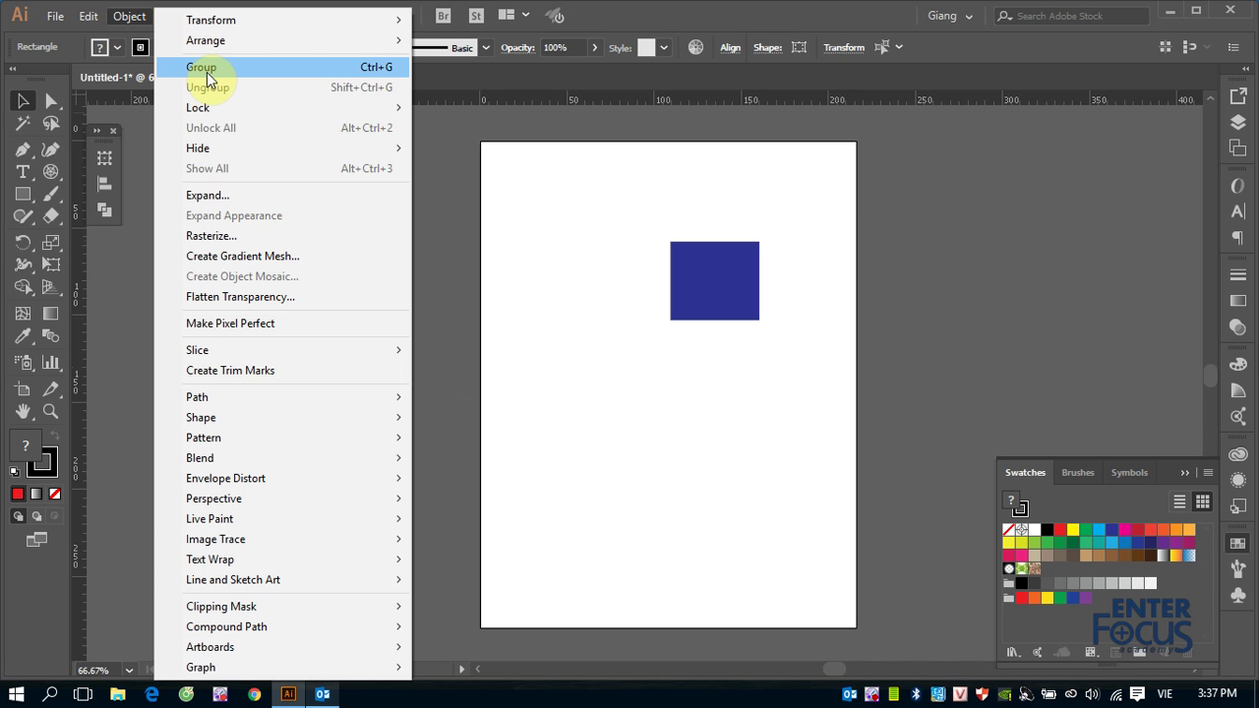
click(394, 69)
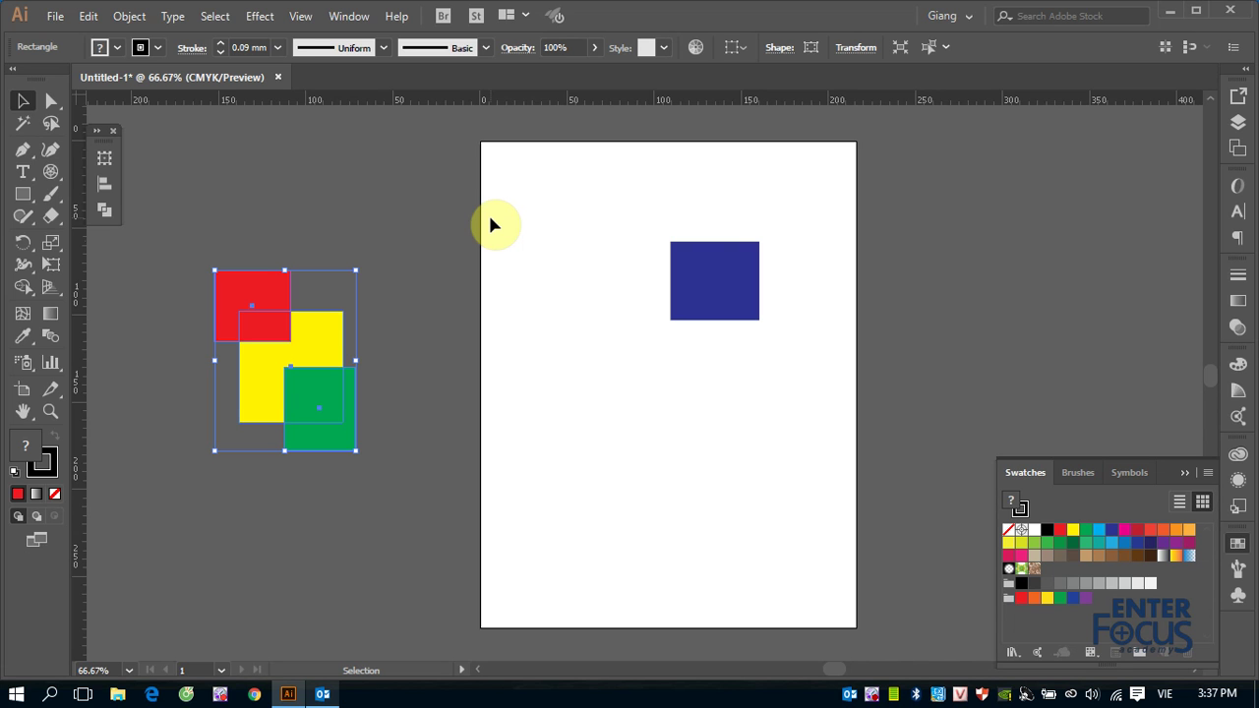
click(557, 265)
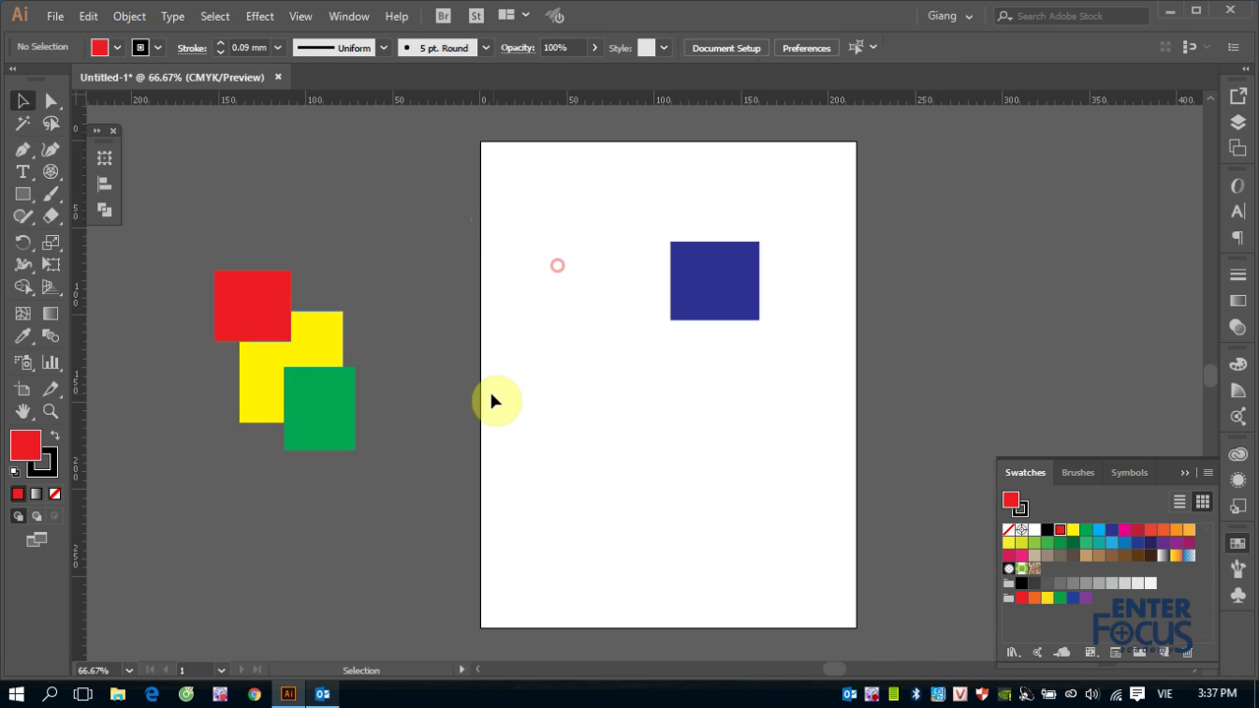
click(270, 297)
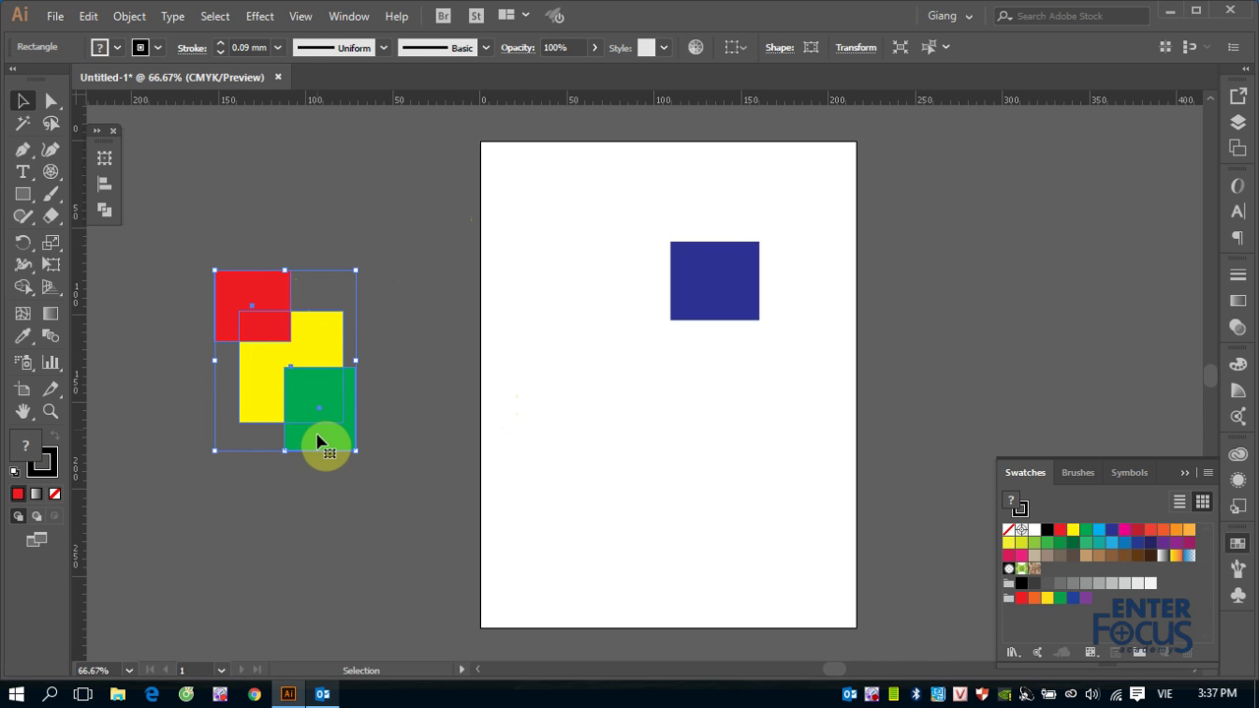
drag(331, 350, 629, 430)
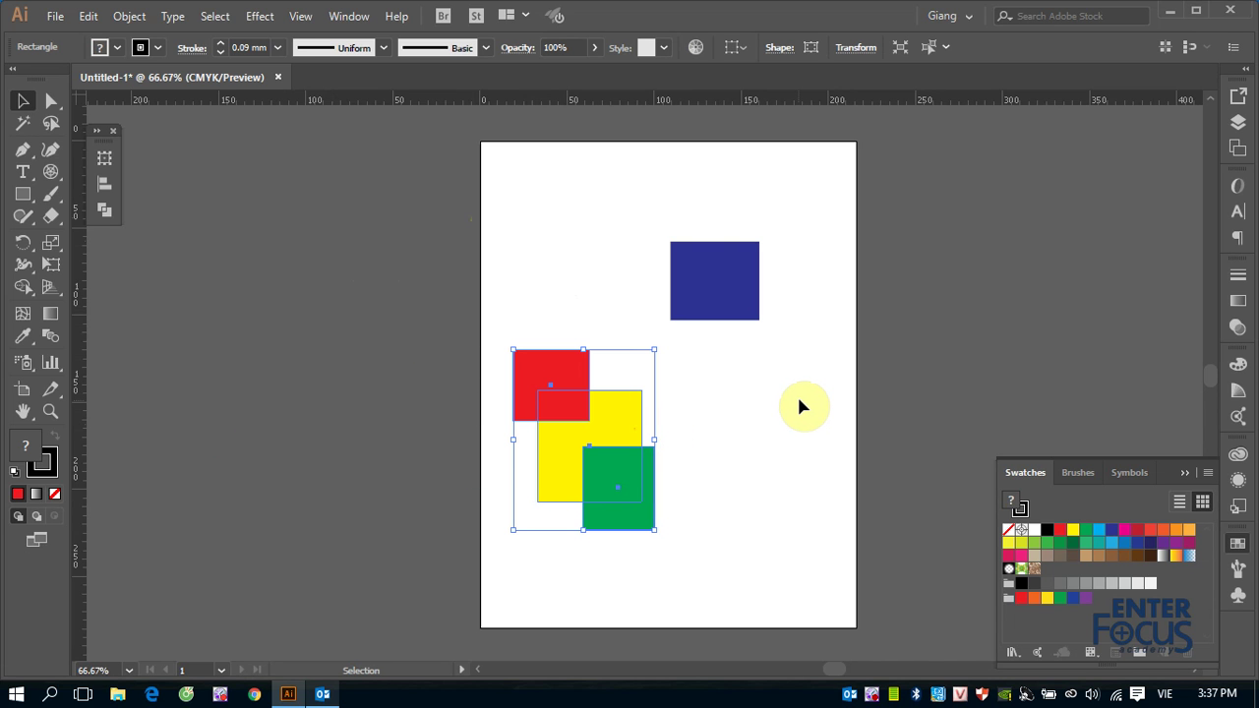
Step: Ungroup the three squares via Object > Ungroup, then select the yellow square alone
click(129, 16)
mouse_move(197, 107)
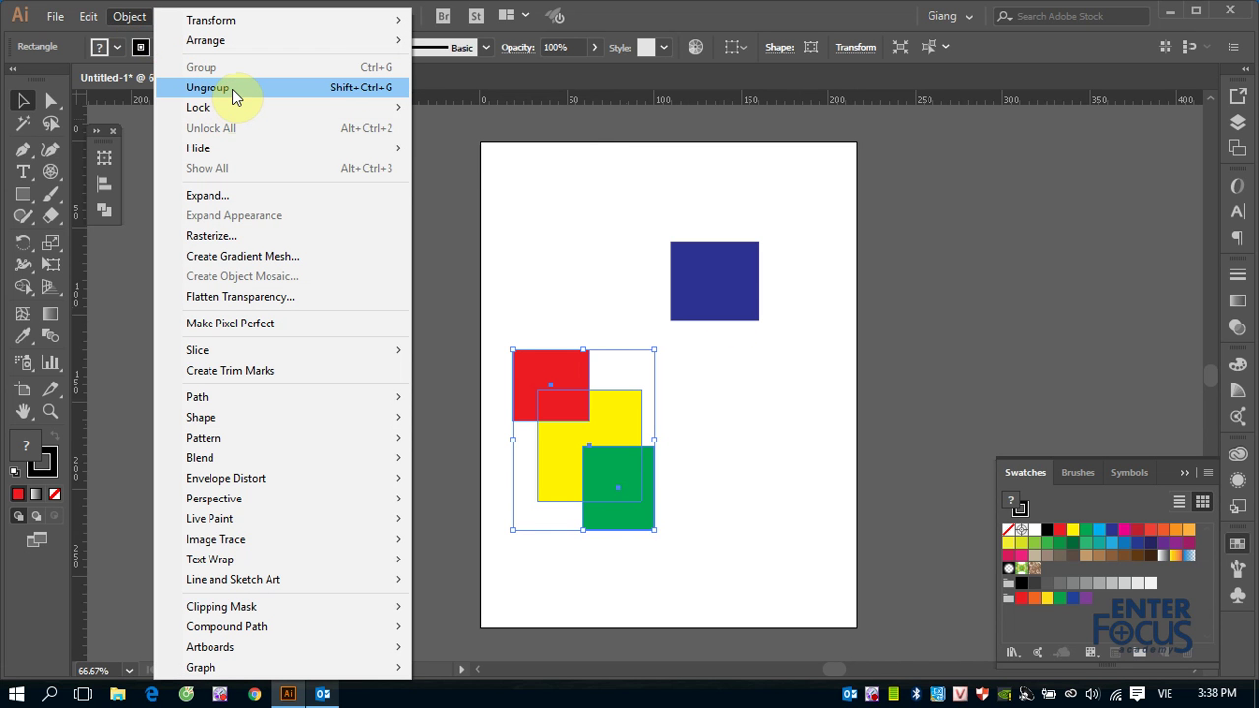
click(232, 89)
click(675, 365)
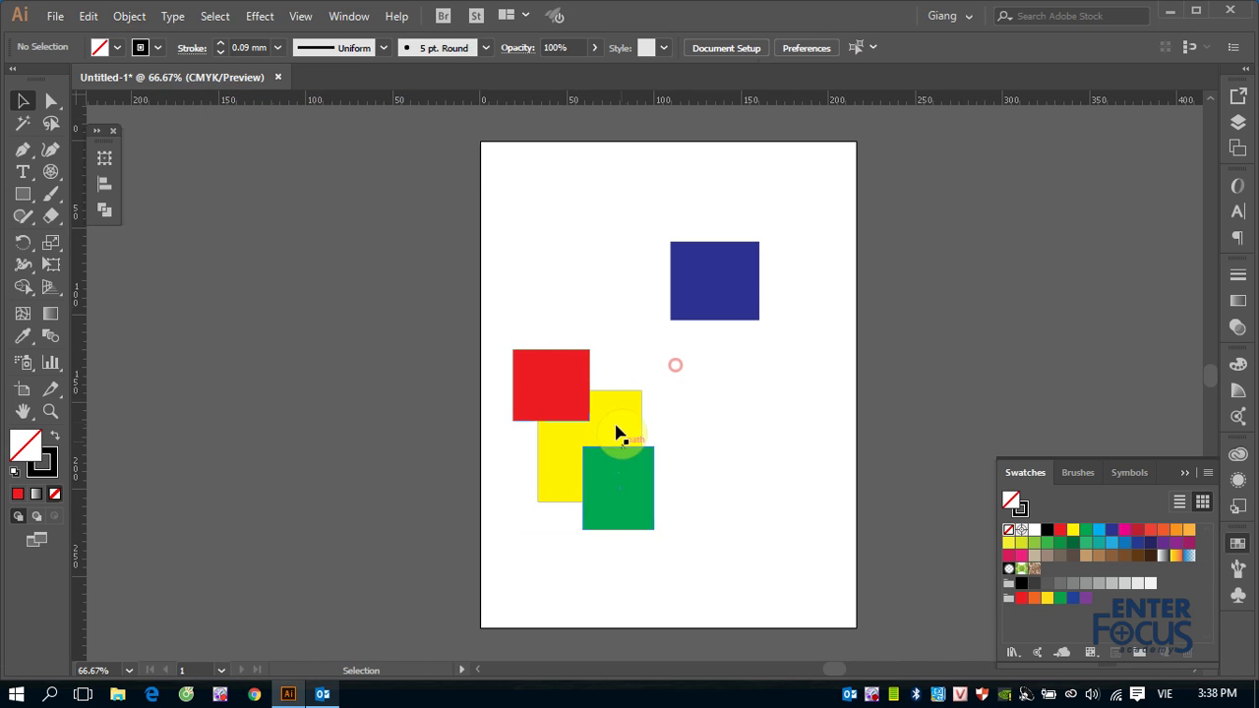
click(617, 432)
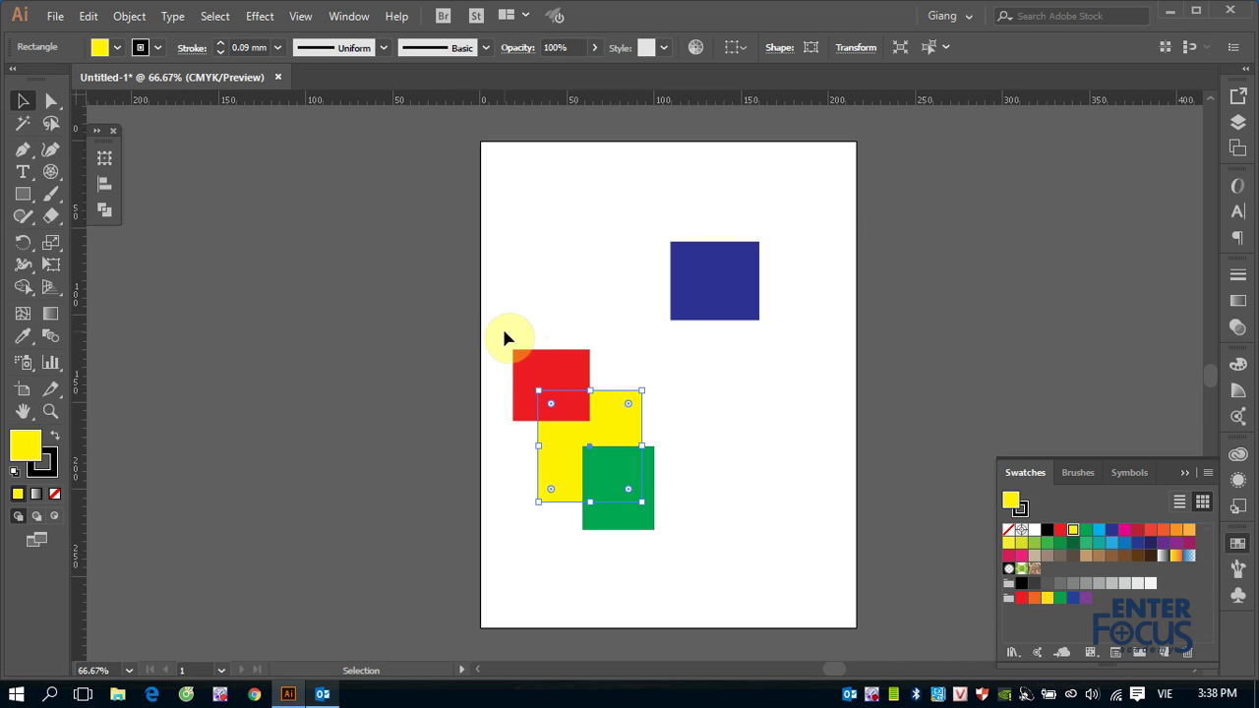
Step: Marquee-select the red, yellow and green squares, group them, and nudge the group slightly
drag(503, 328, 663, 537)
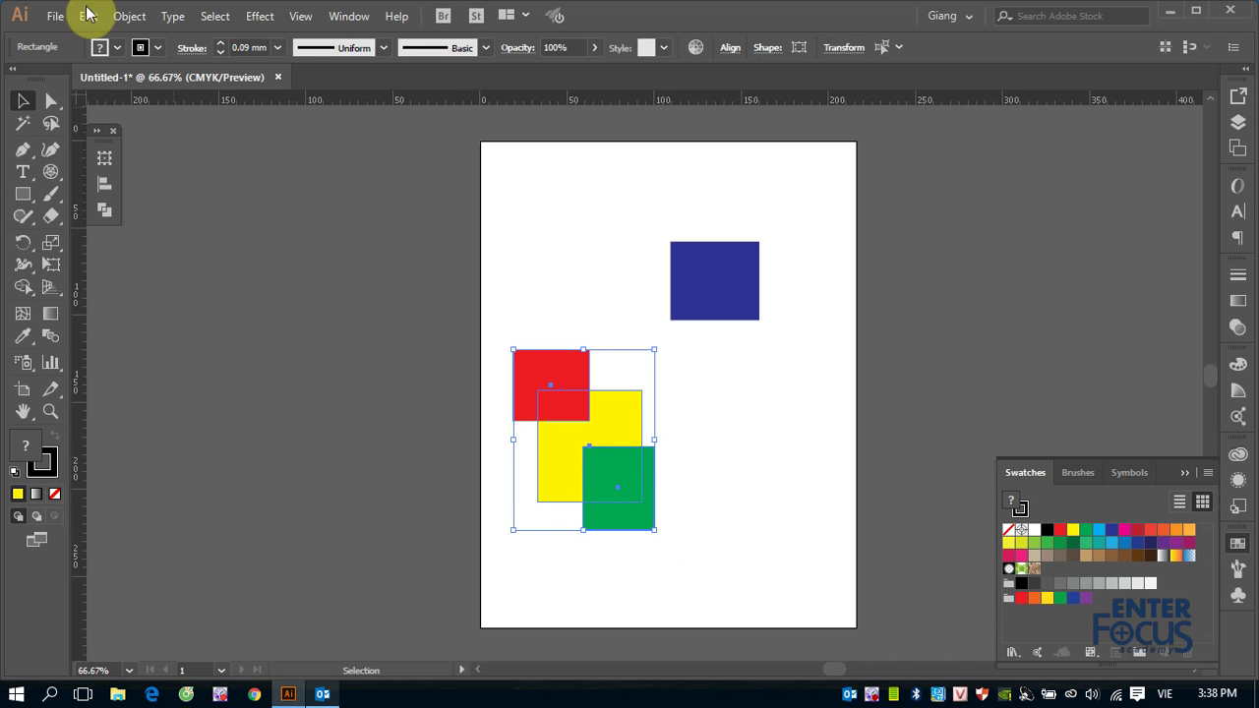
click(124, 17)
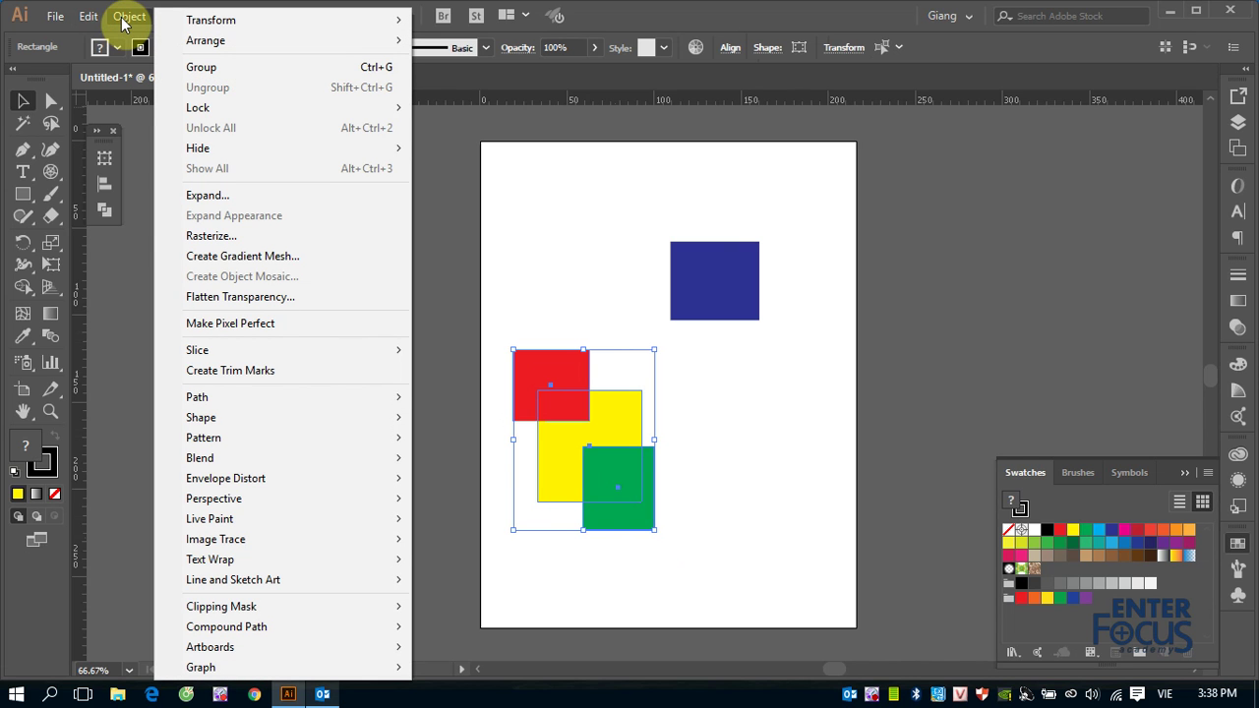
click(192, 67)
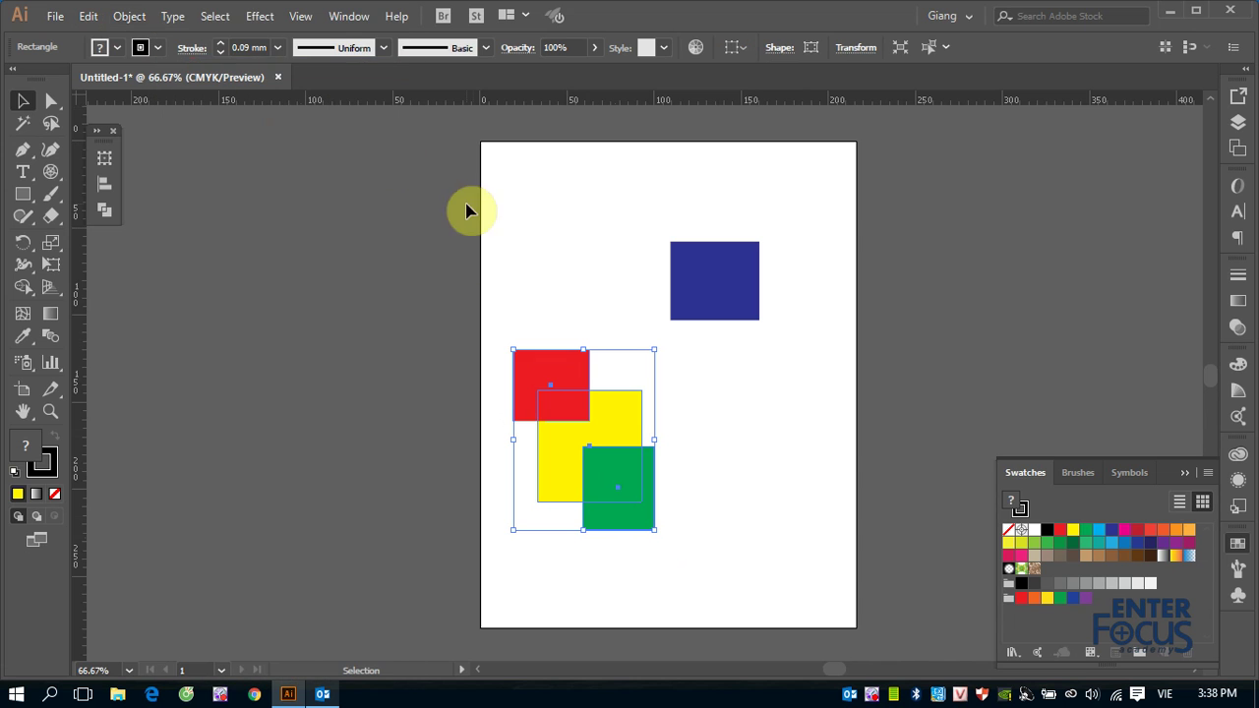
click(762, 413)
mouse_move(570, 401)
mouse_down()
mouse_move(324, 401)
mouse_move(580, 415)
mouse_up()
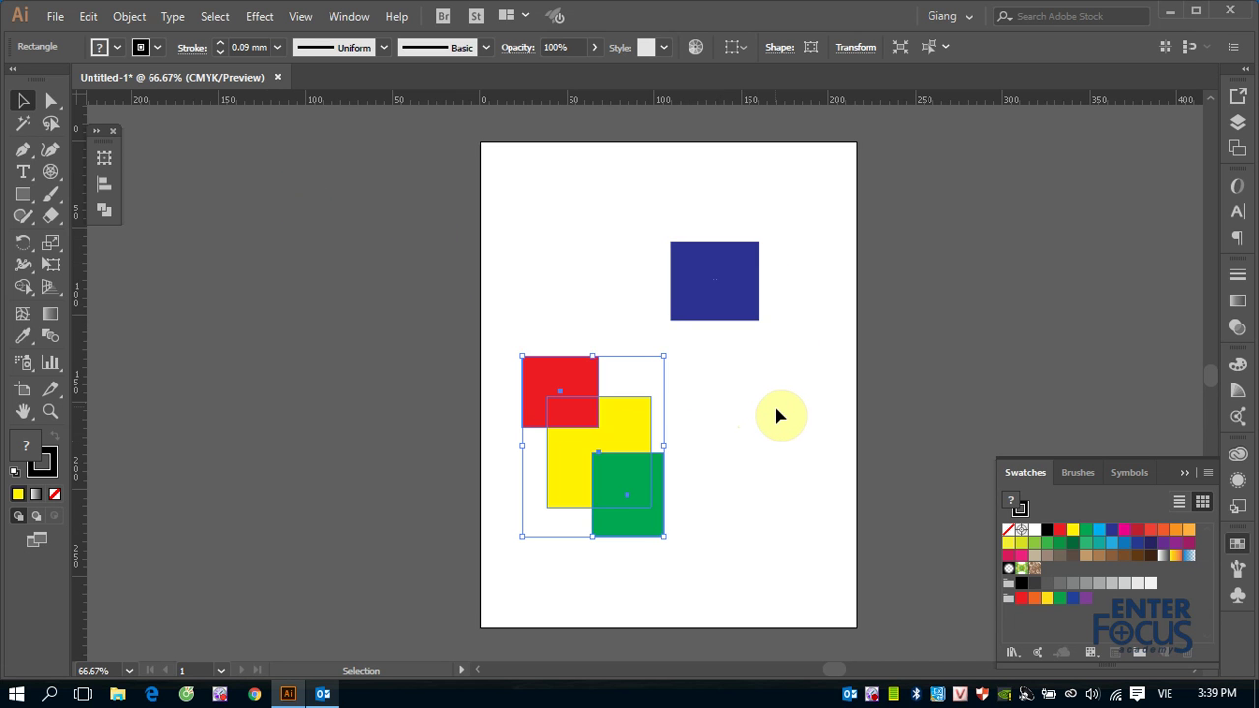
Step: Lock the red, yellow and green square group via Object > Lock > Selection, then confirm it won't select
click(126, 16)
mouse_move(198, 107)
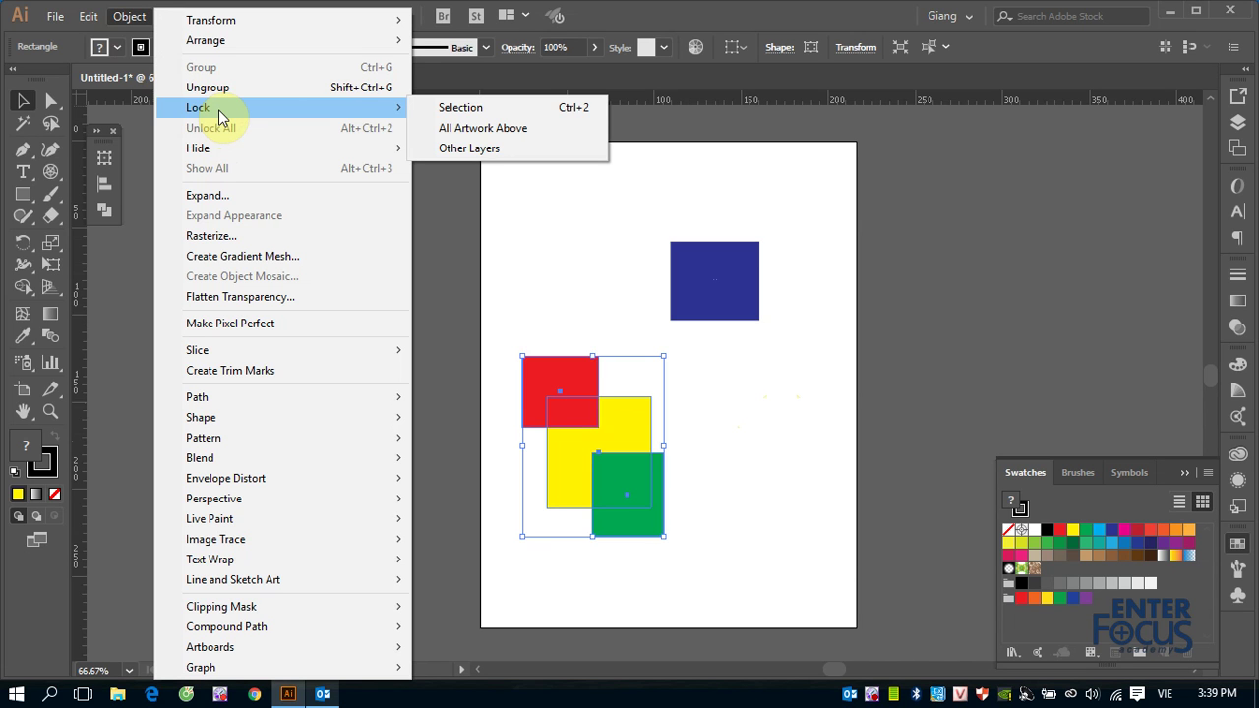
click(460, 111)
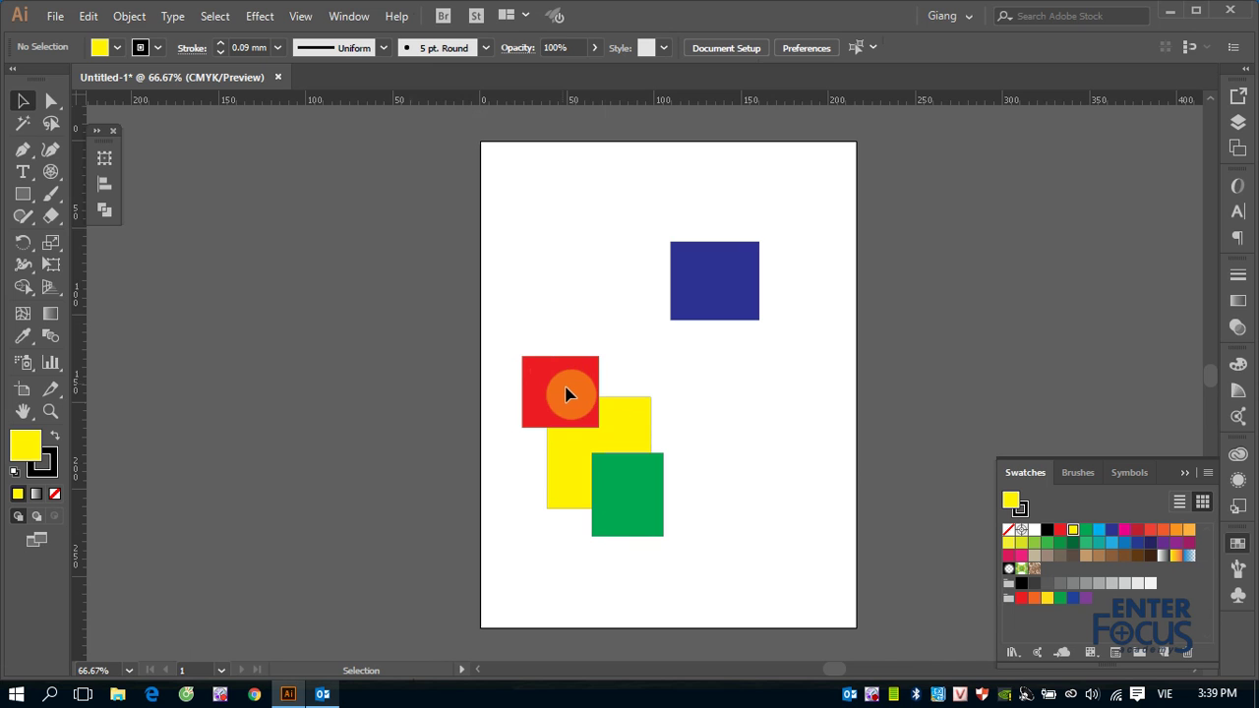
click(565, 394)
Step: Move the blue square just above the red one and draw a large rectangle at lower right
mouse_move(725, 278)
mouse_down()
mouse_move(630, 383)
mouse_move(637, 349)
mouse_move(625, 322)
mouse_up()
click(24, 196)
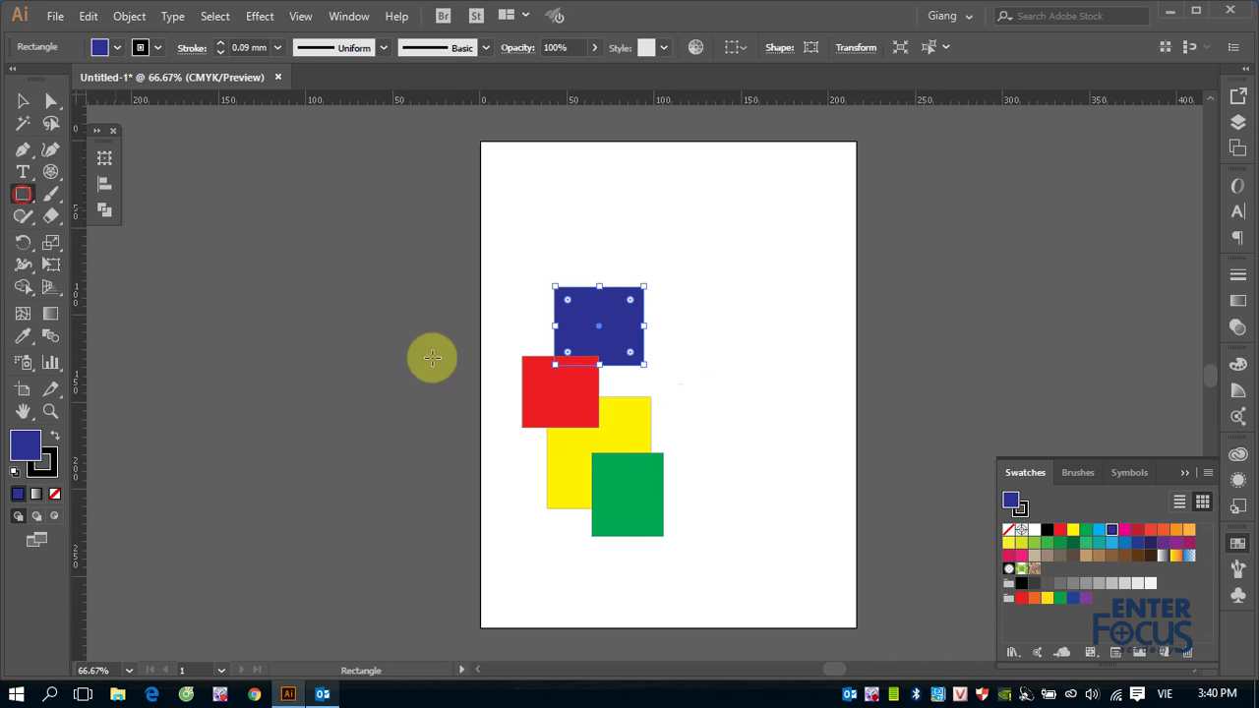
drag(626, 437, 695, 524)
drag(772, 571, 772, 571)
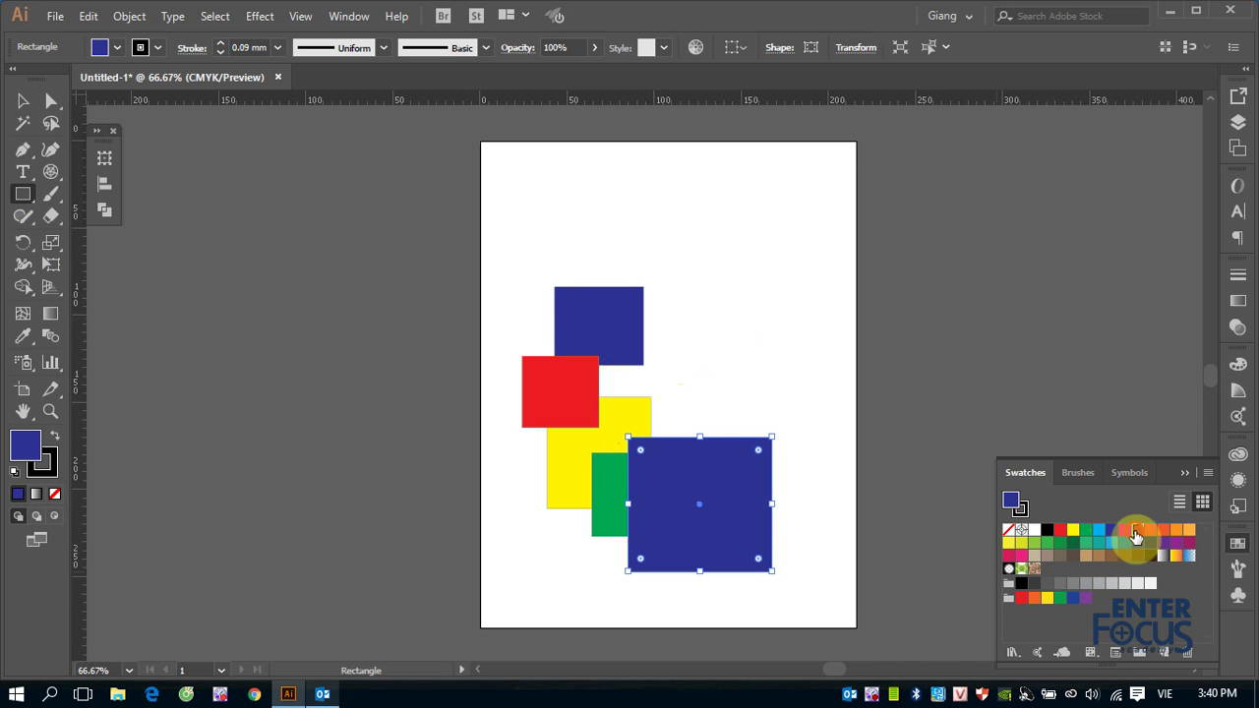
Step: Fill the new rectangle with the dark red swatch and deselect it
click(1136, 531)
click(23, 102)
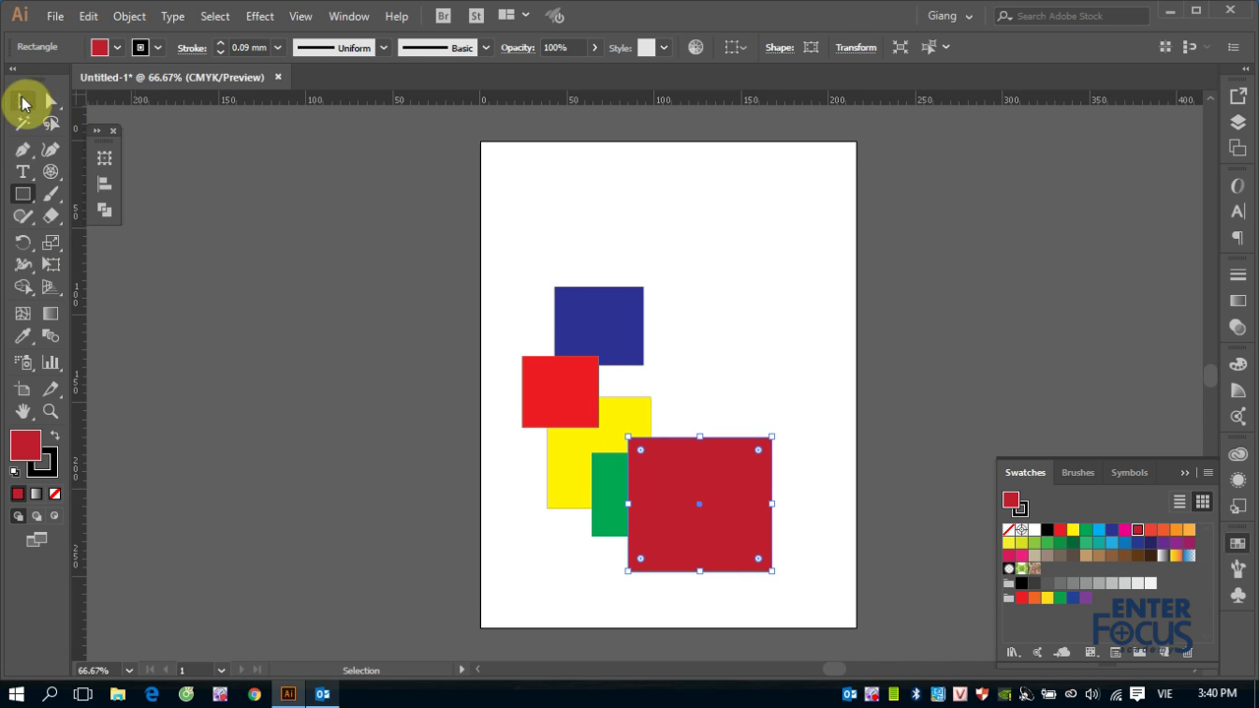
click(702, 316)
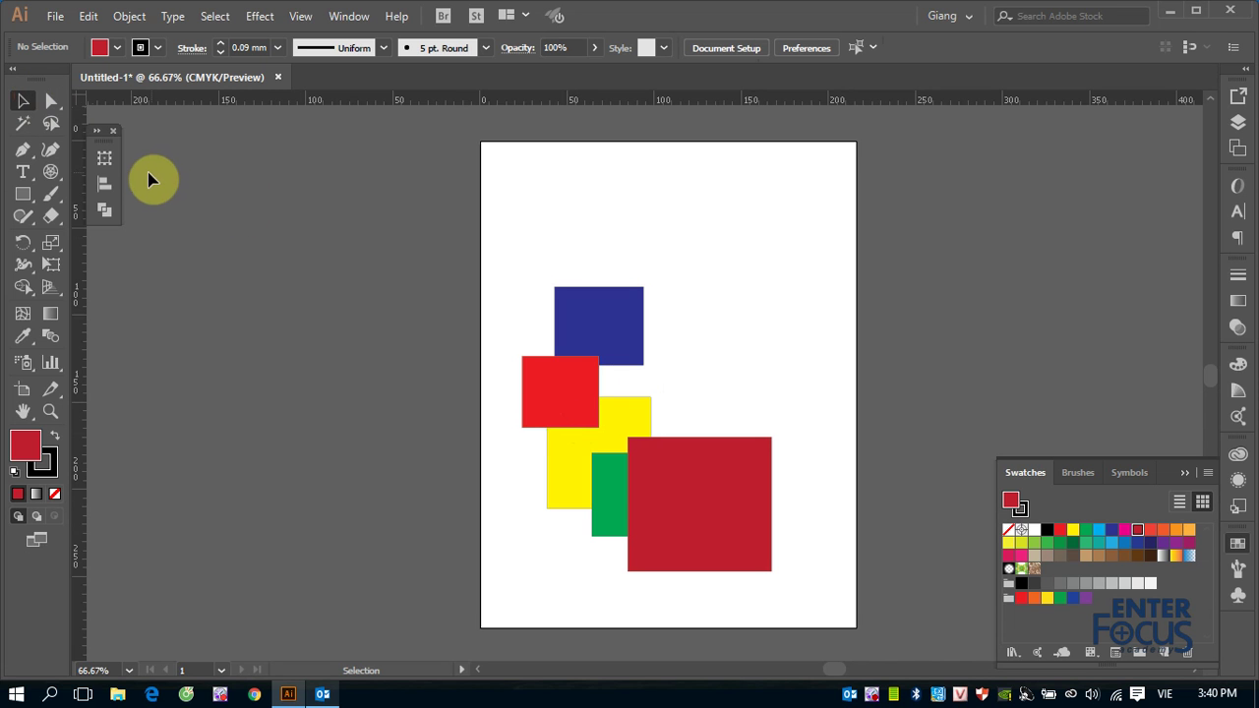
Step: Unlock the red, yellow and green group with Object > Unlock All, then clear the selection
click(129, 17)
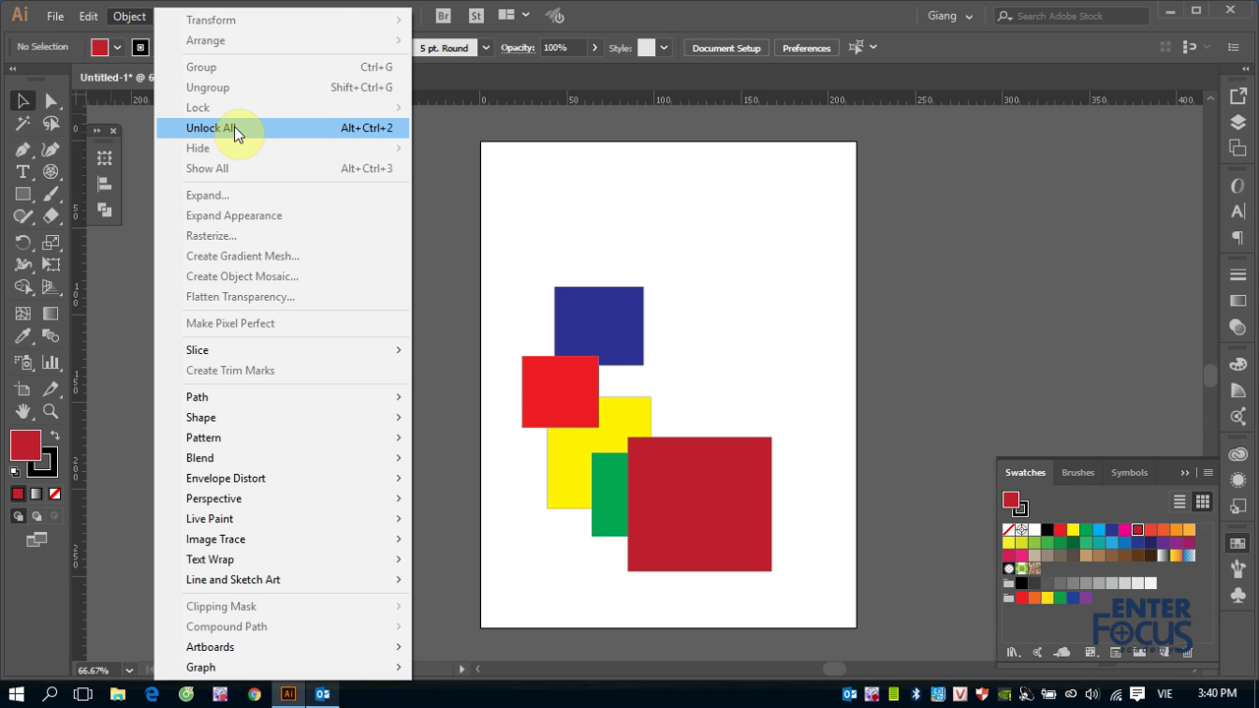
click(234, 128)
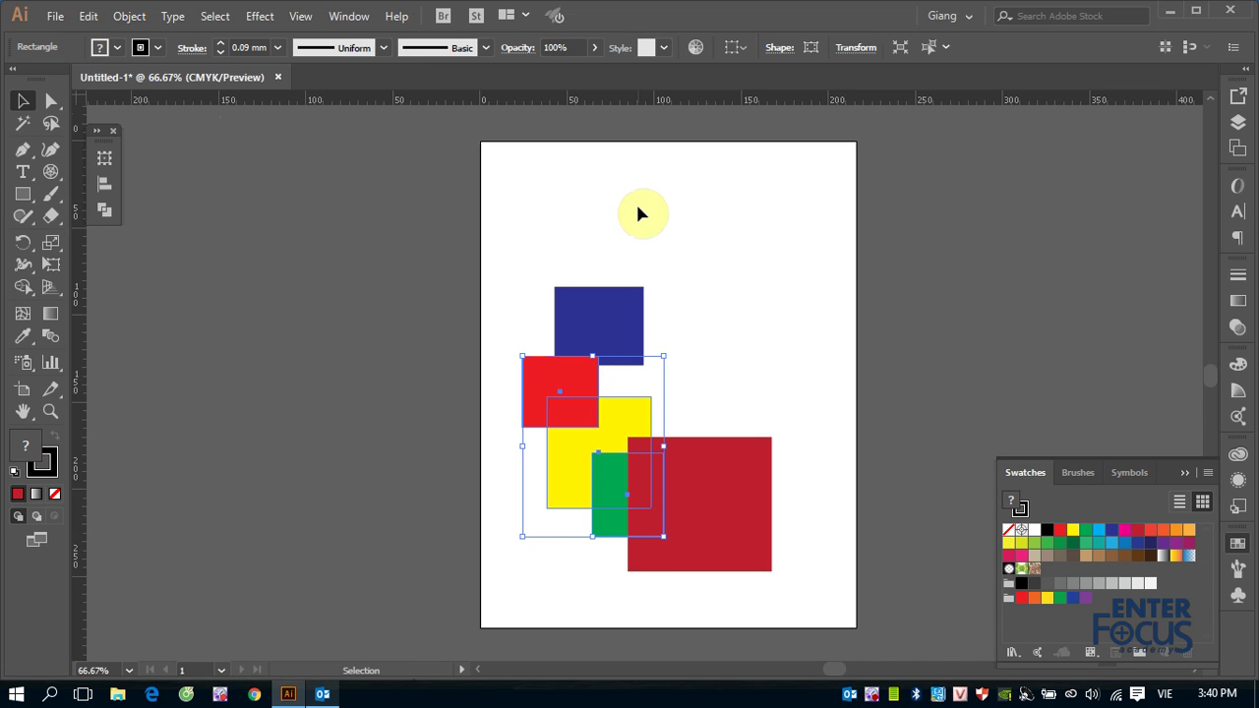
click(730, 266)
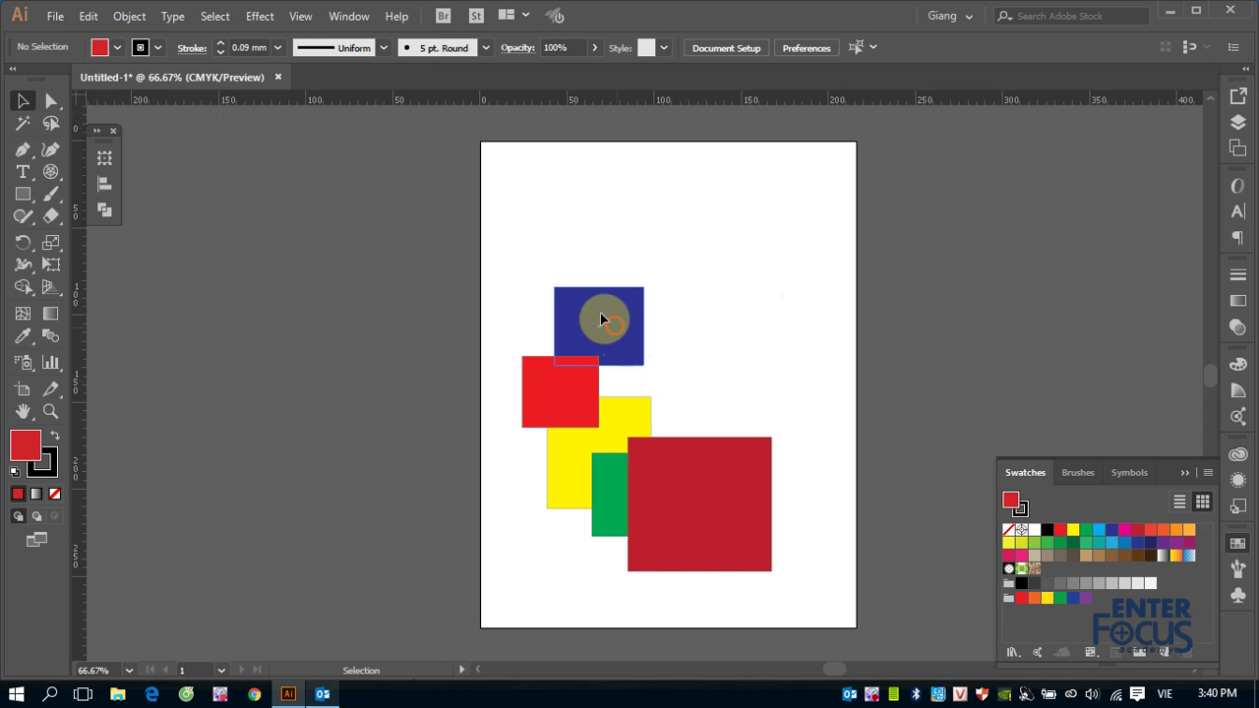
Step: Shift the blue rectangle up-left and the red/yellow/green group and dark red rectangle up-right, then select the group
drag(601, 317, 577, 296)
mouse_move(601, 360)
mouse_down()
mouse_move(602, 463)
mouse_move(638, 381)
mouse_up()
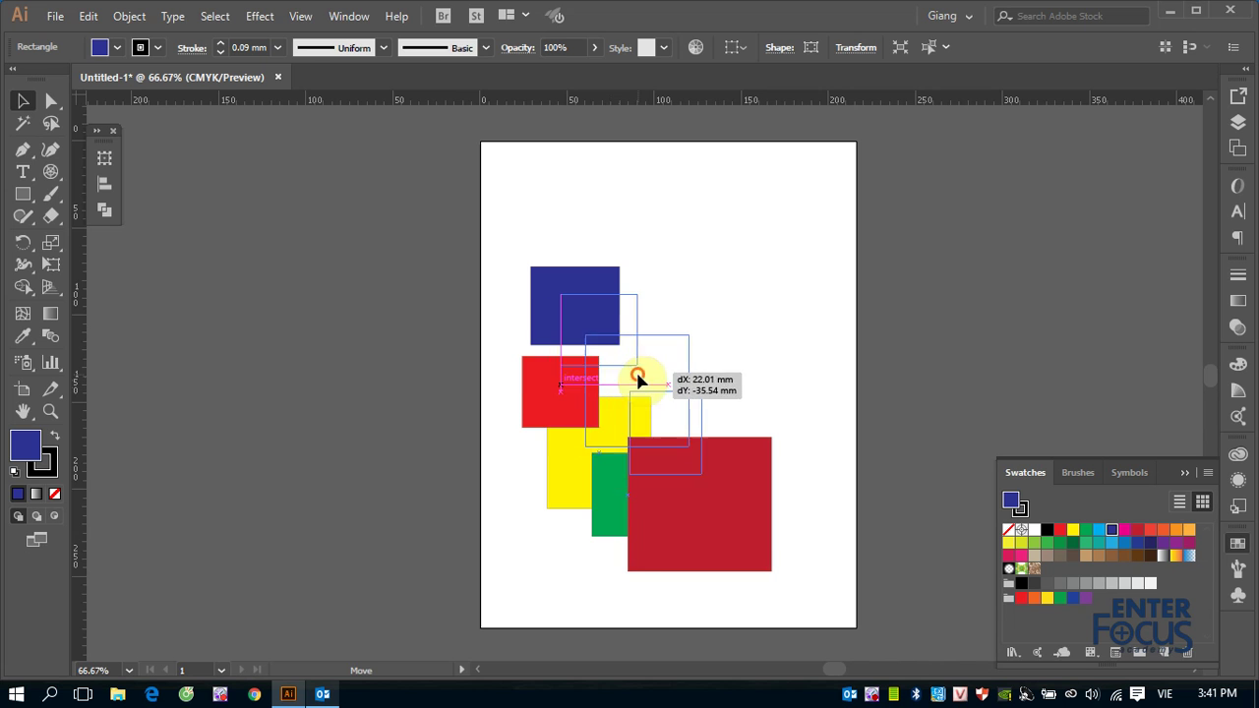
drag(757, 512, 791, 430)
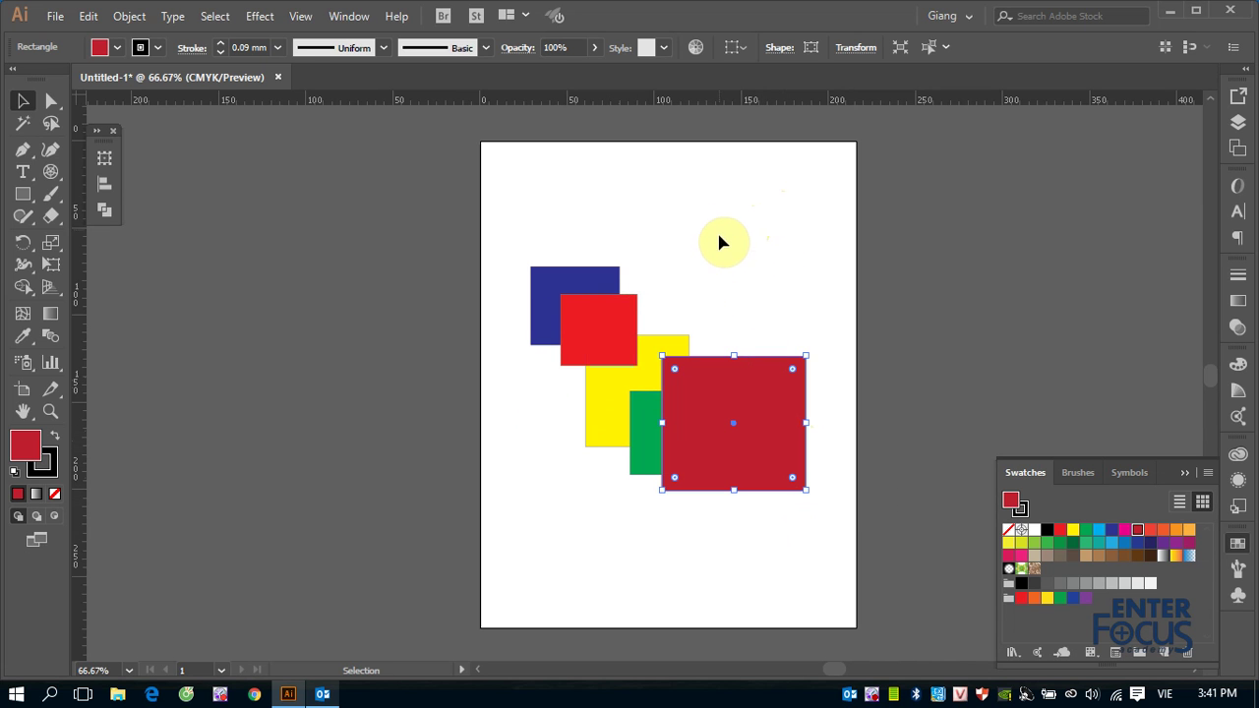
click(623, 386)
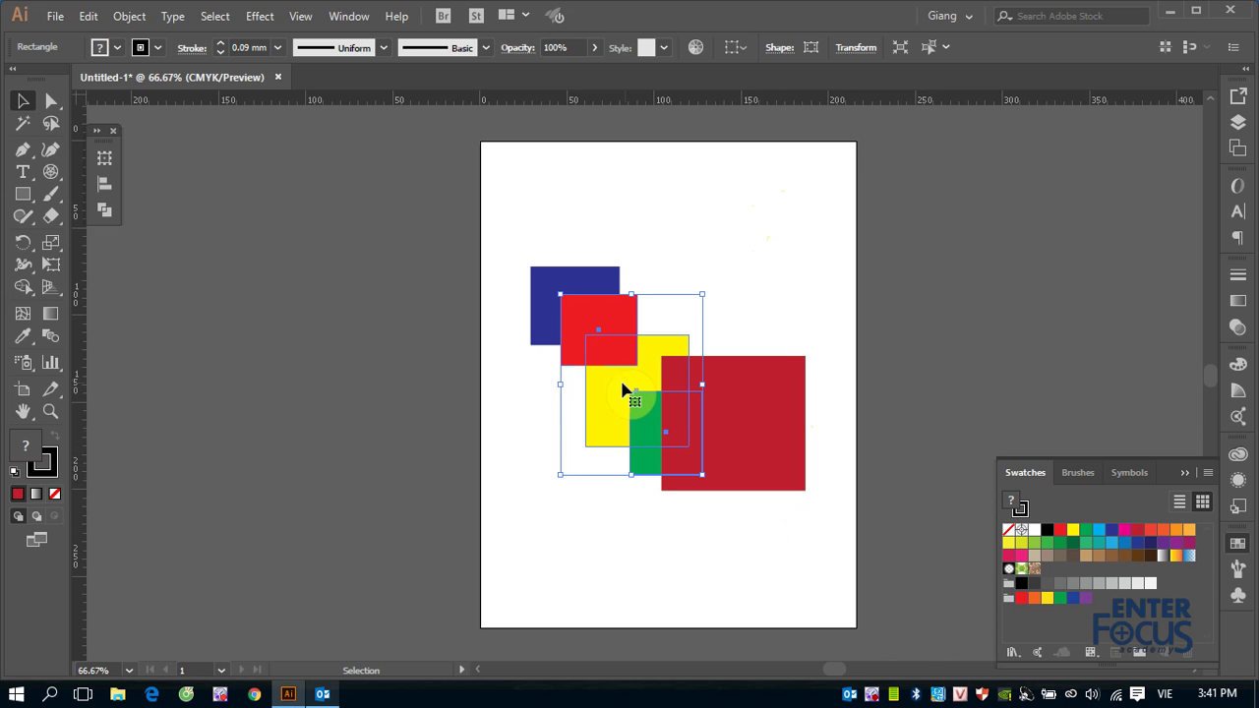
Step: Lock all artwork above the group, verify the dark red rectangle won't select, then select the blue rectangle
click(138, 22)
mouse_move(198, 108)
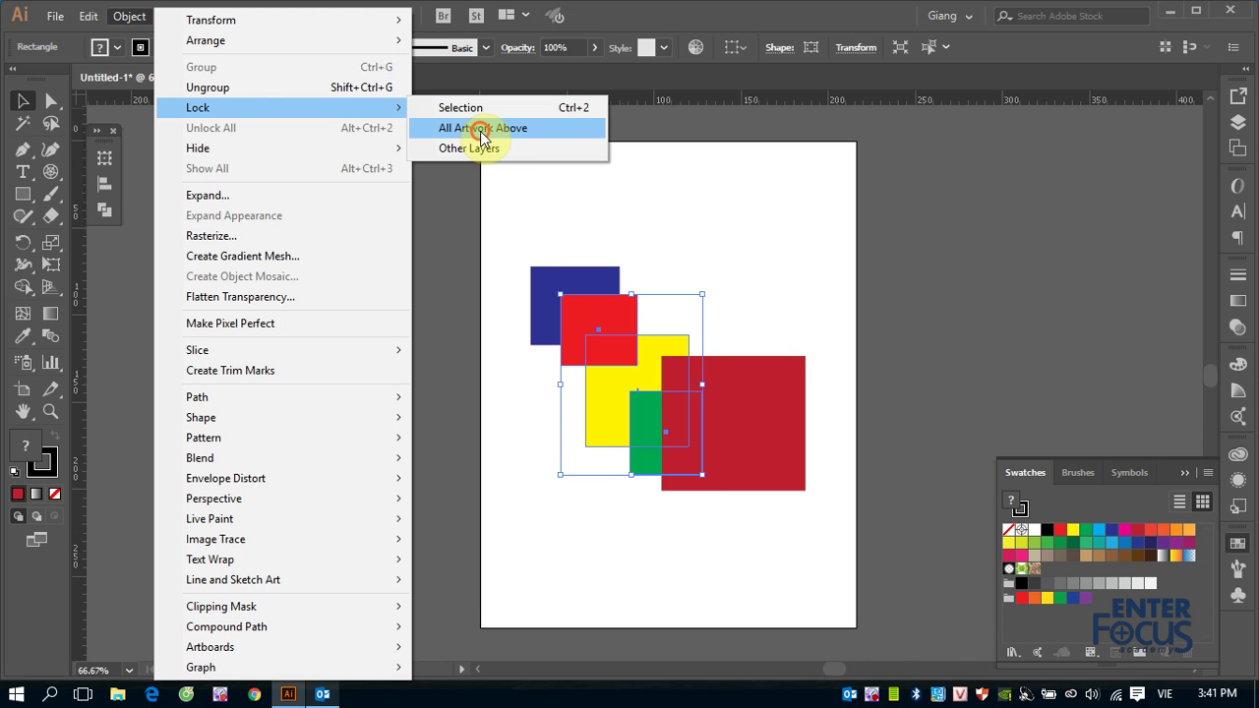
click(482, 130)
click(730, 243)
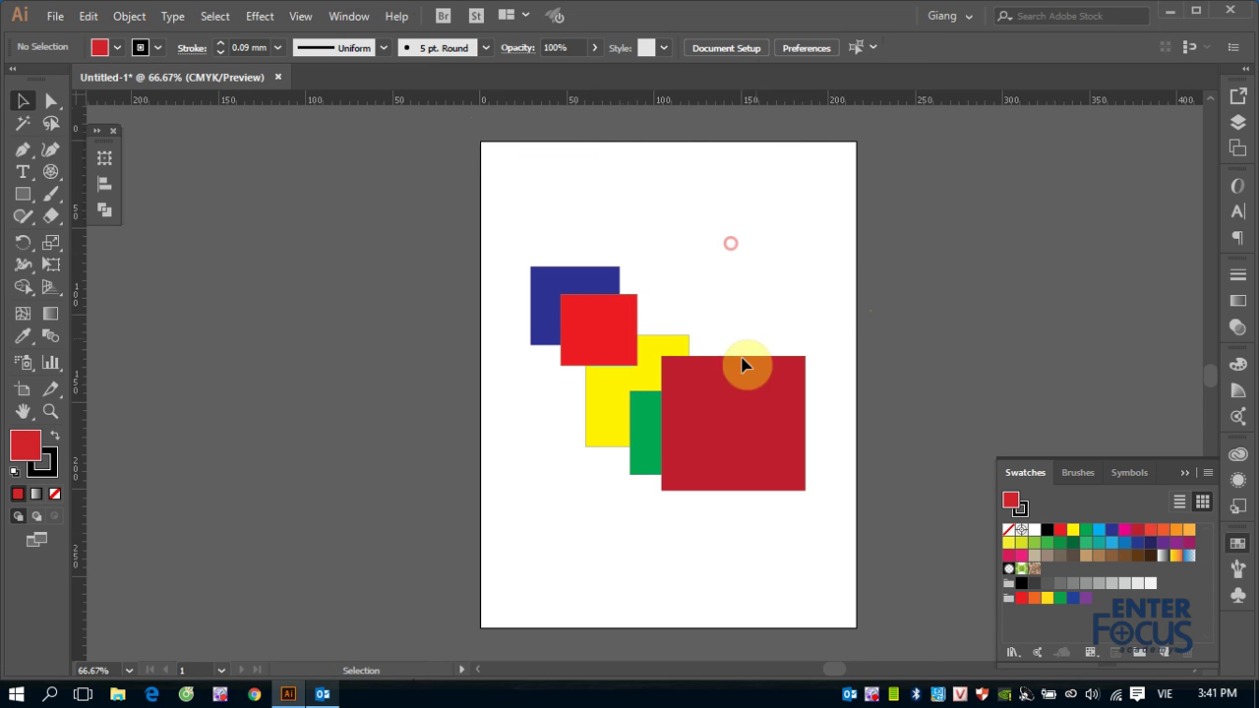
click(742, 416)
click(717, 415)
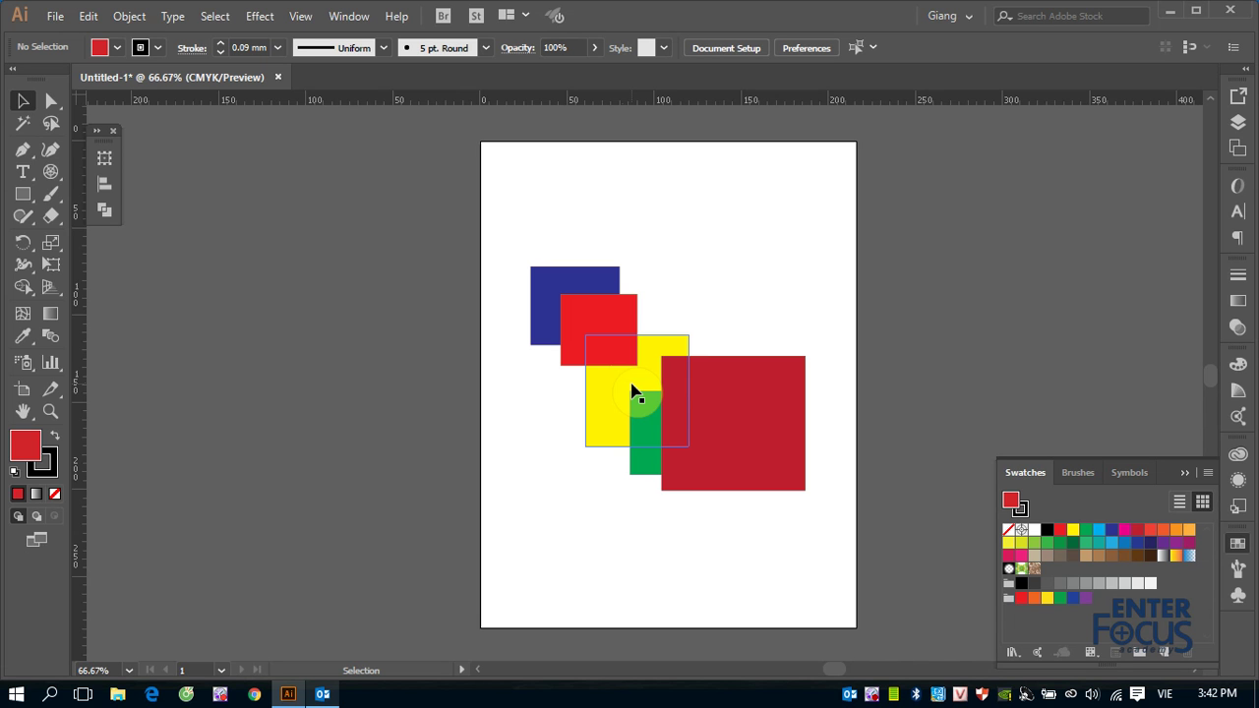
click(549, 289)
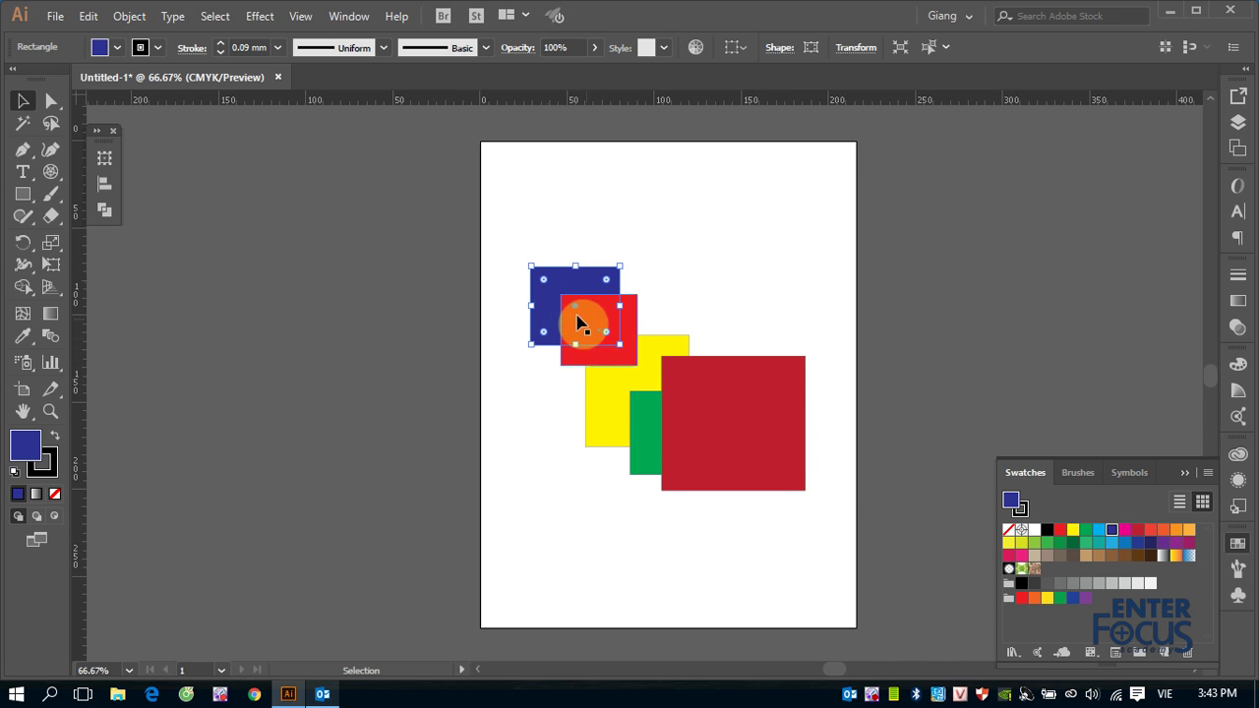
Step: Select the red, yellow and green group and bring up the Object menu
click(616, 388)
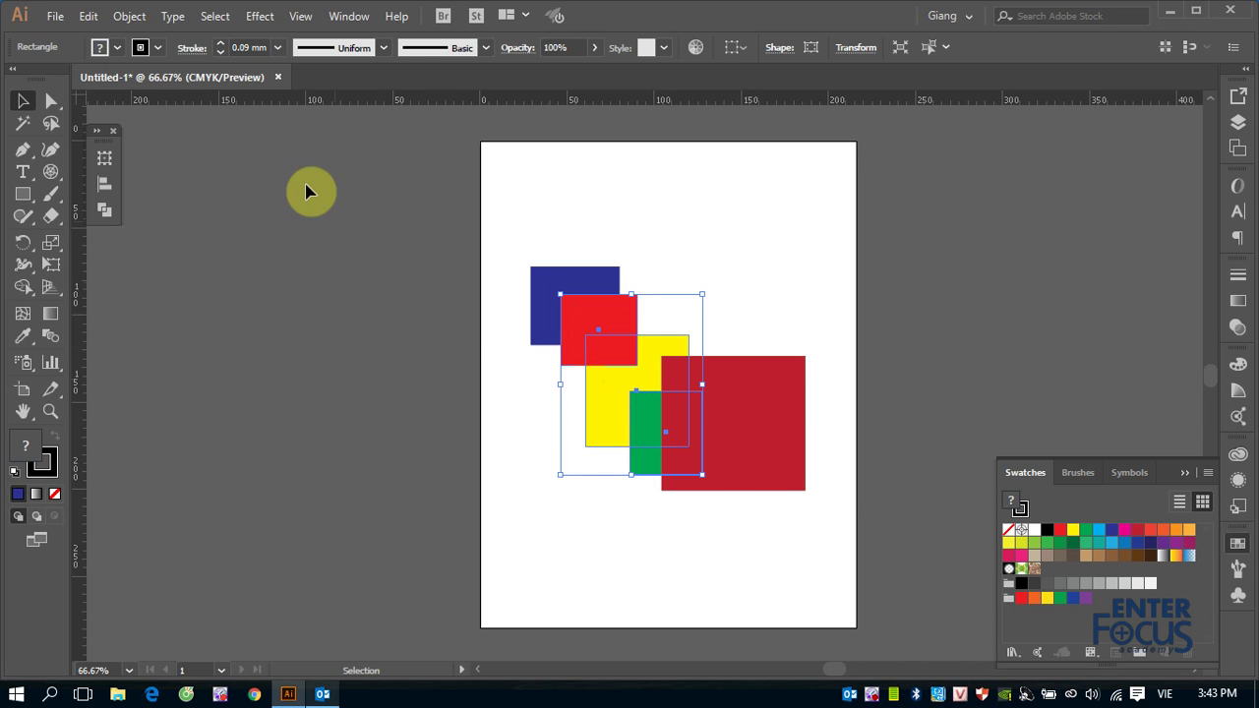
click(129, 17)
mouse_move(198, 107)
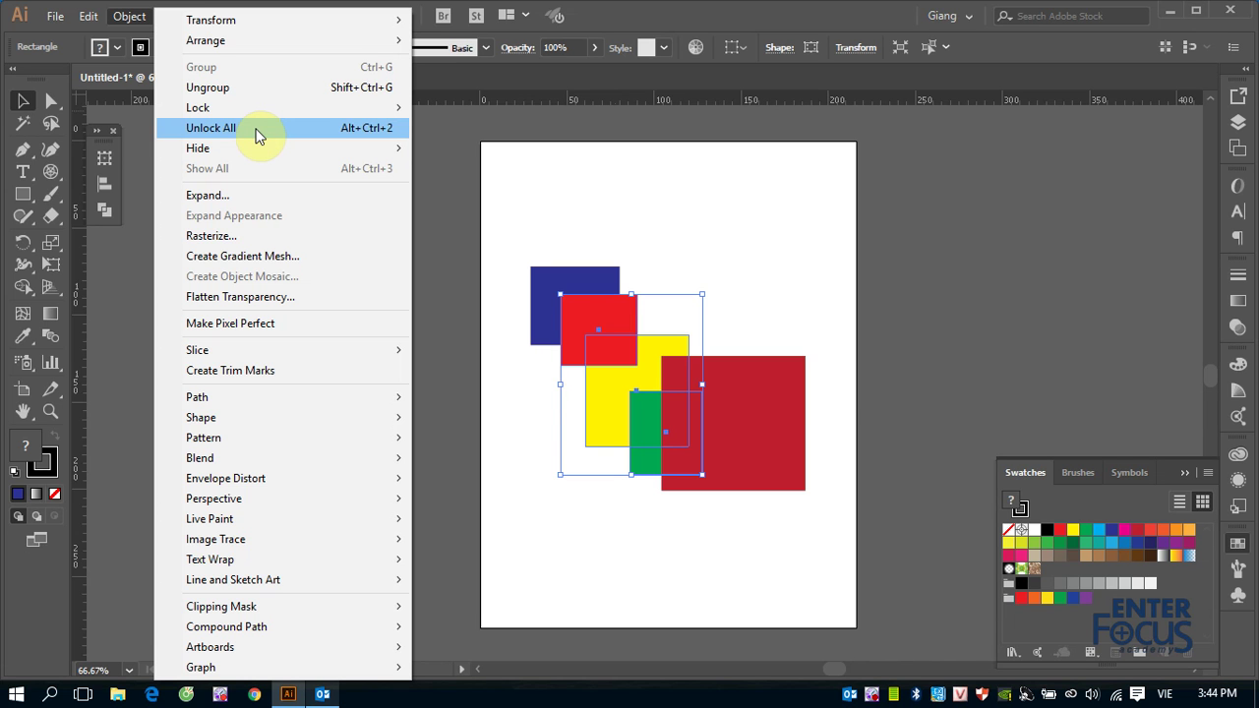
Step: Unlock all artwork, deselect the dark red rectangle, and reselect the red/yellow/green group
click(258, 132)
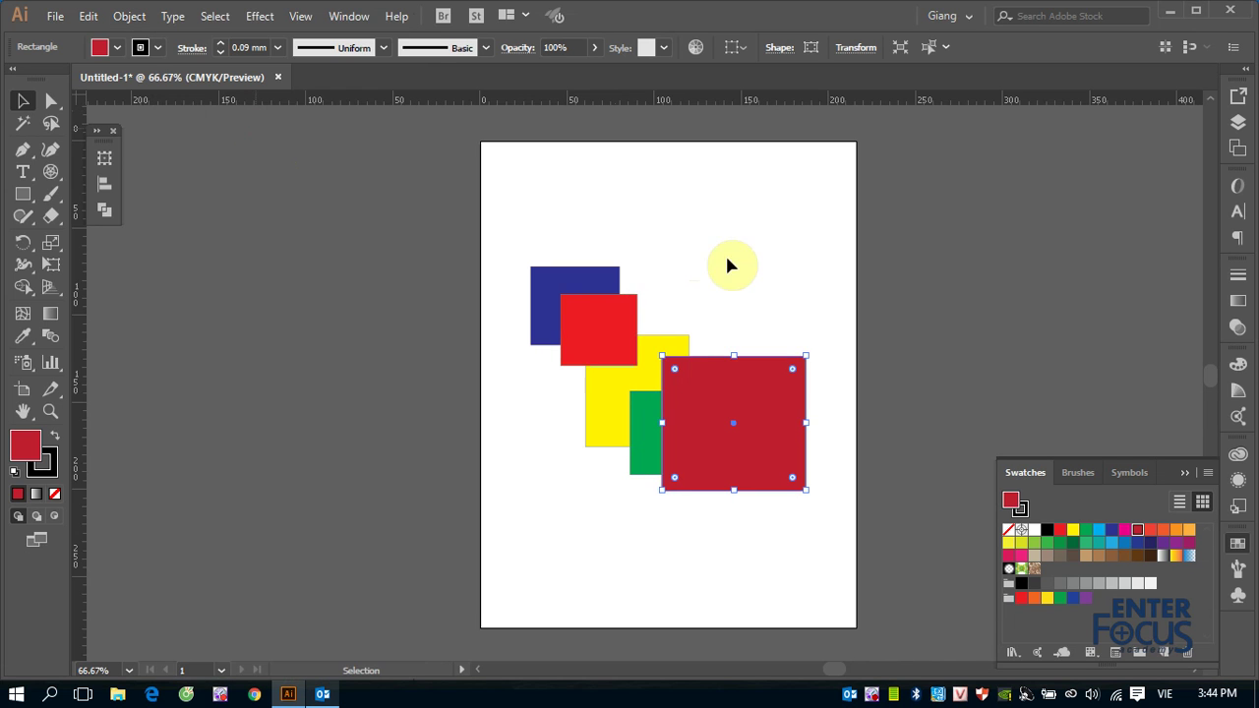
click(745, 277)
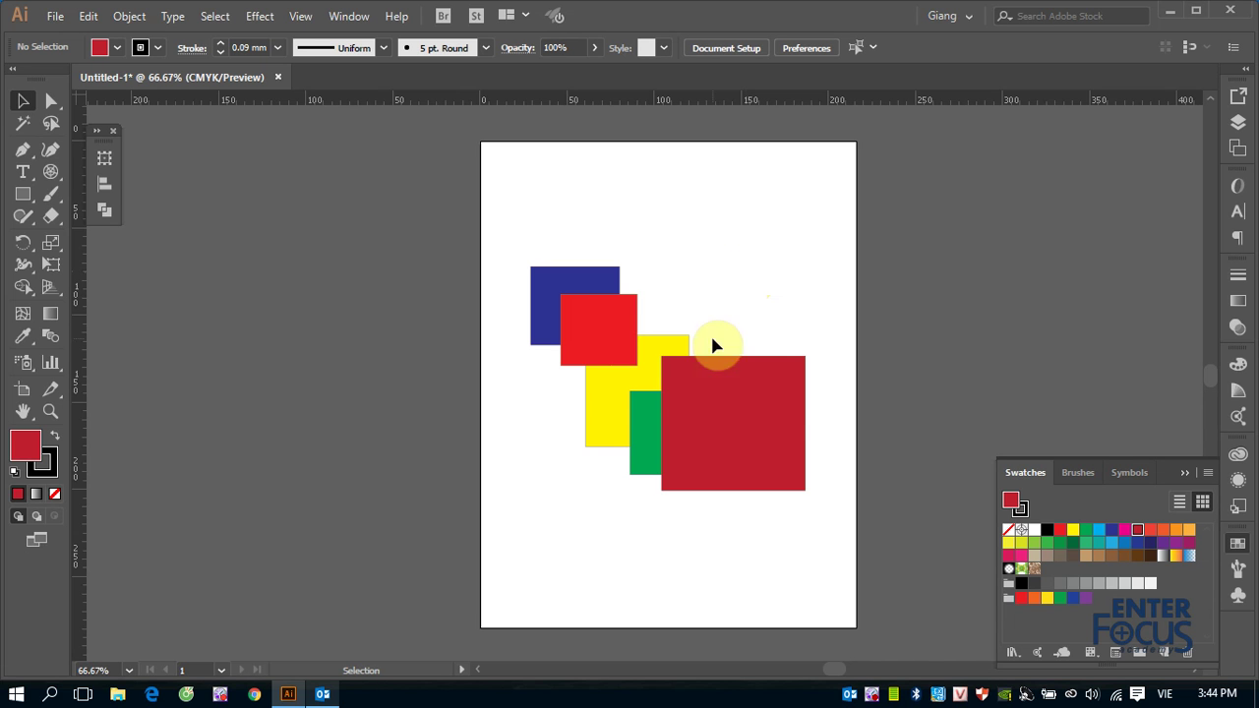
click(608, 402)
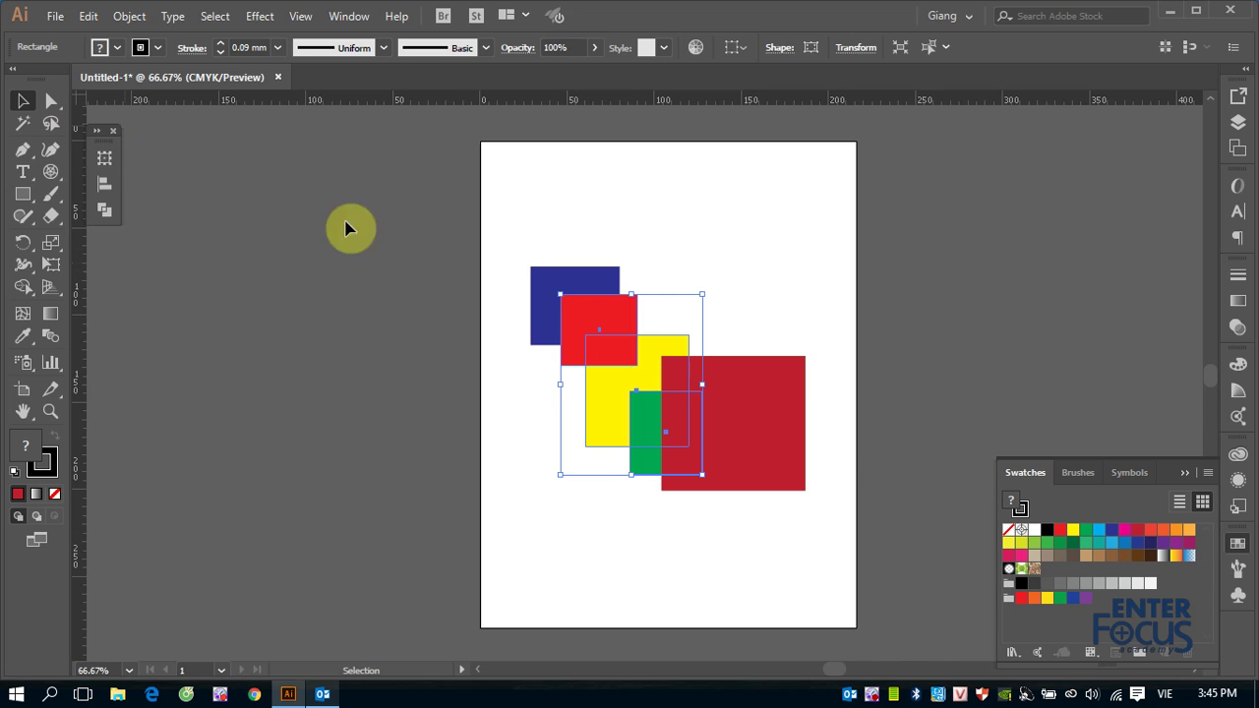
Step: Move the blue rectangle by itself to the artboard's top-left corner
click(343, 380)
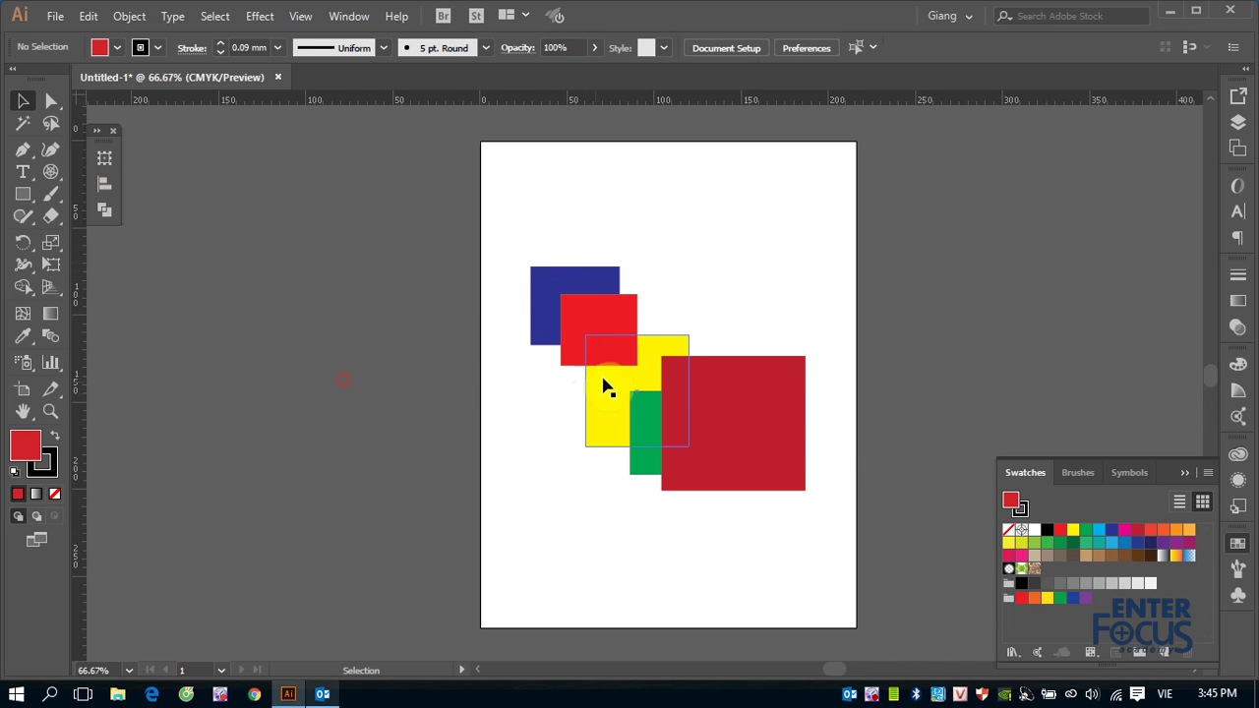
click(588, 293)
drag(588, 293, 554, 196)
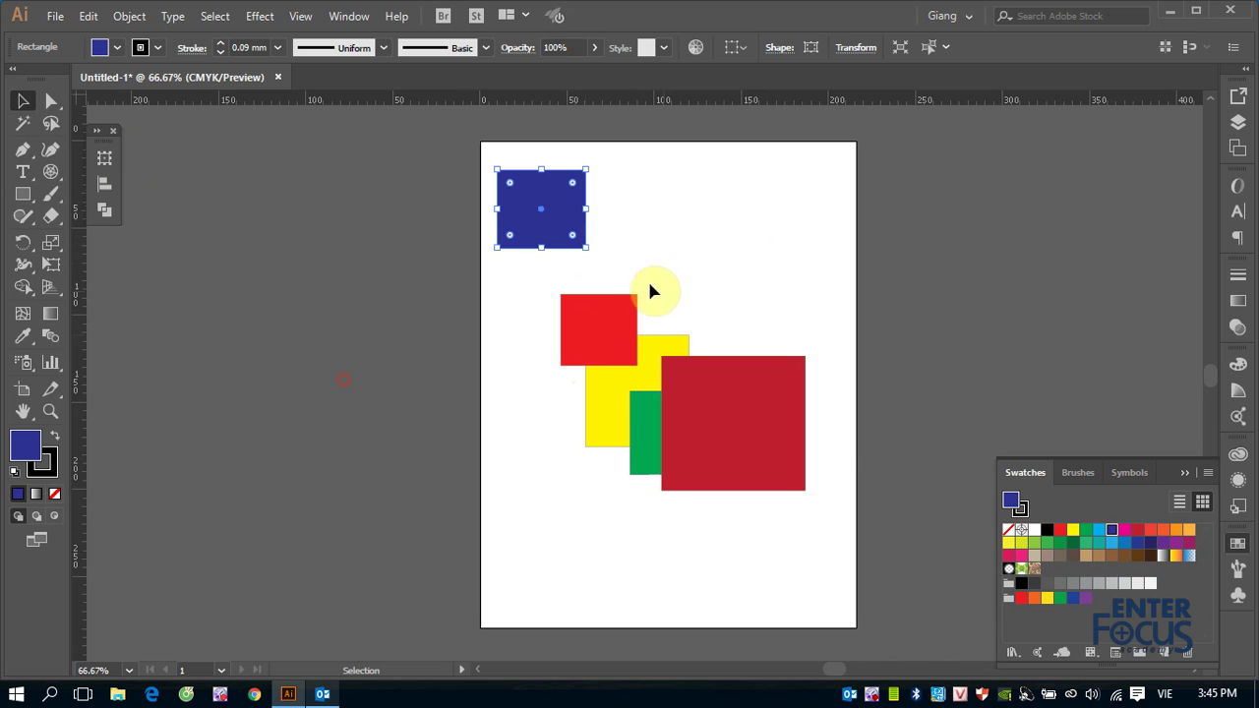
Step: Recolor the blue rectangle green, delete and restore it with Ctrl+Z, then move it to the top-right
click(1085, 542)
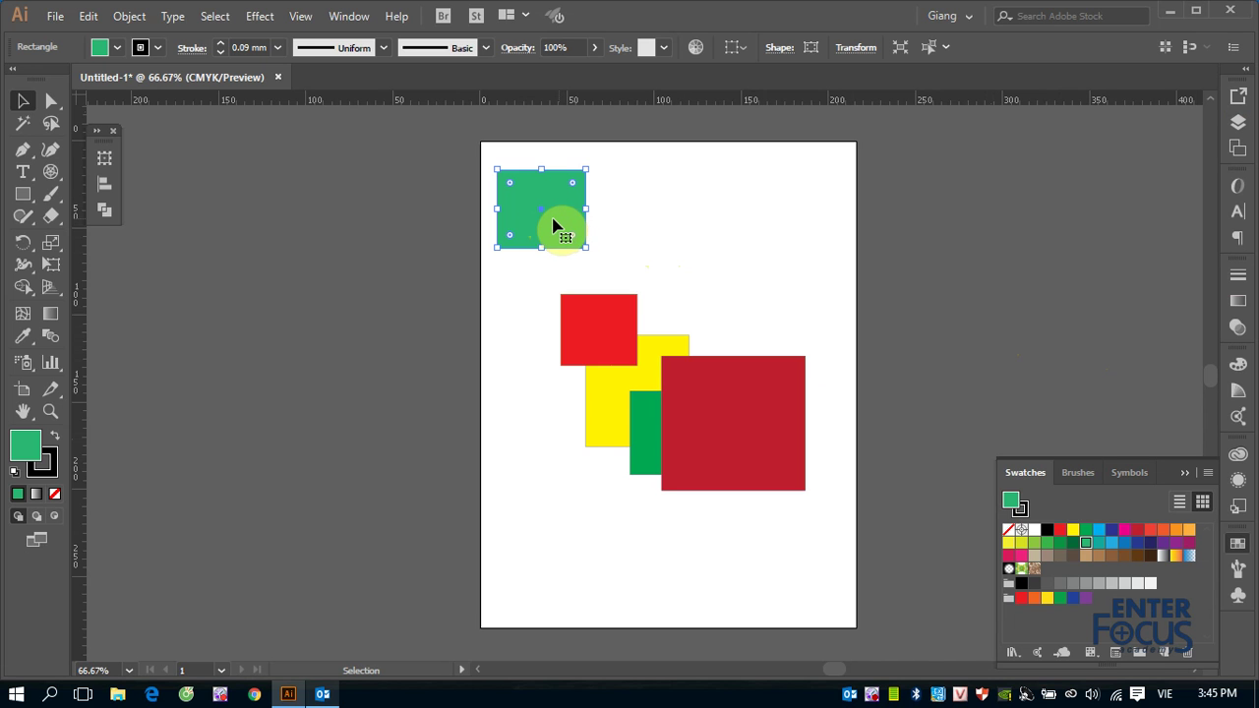
key(Delete)
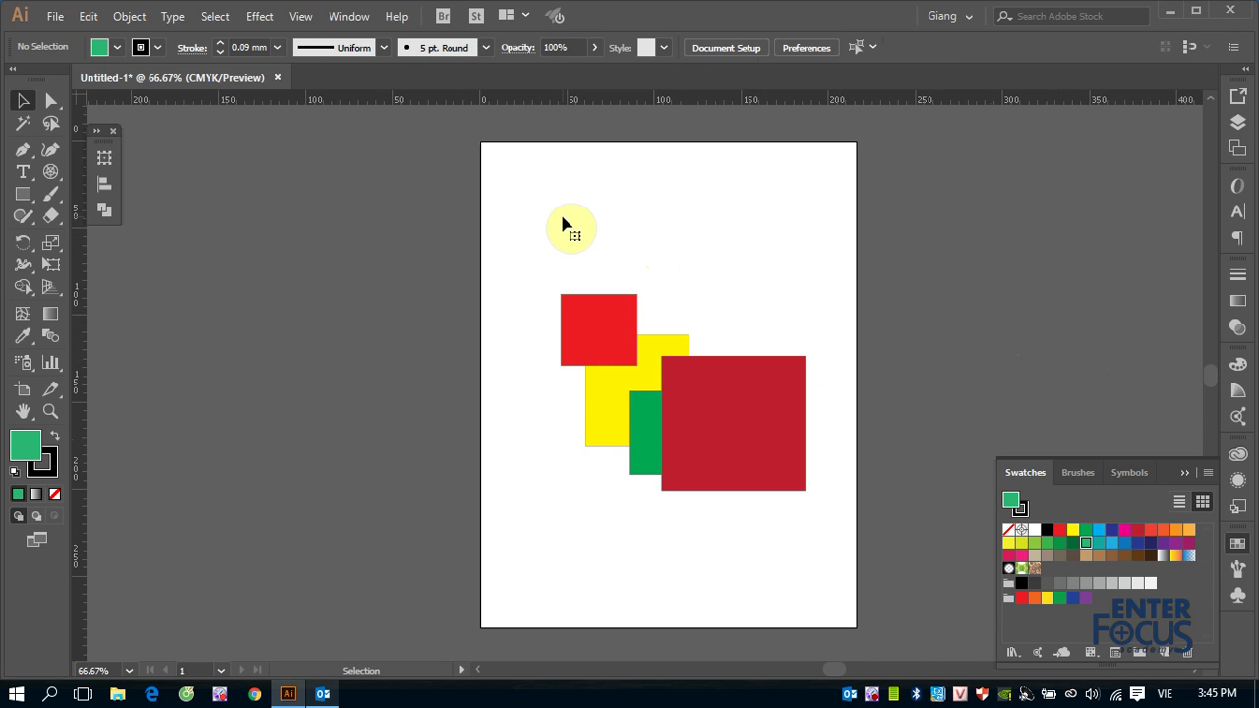
key(ctrl+z)
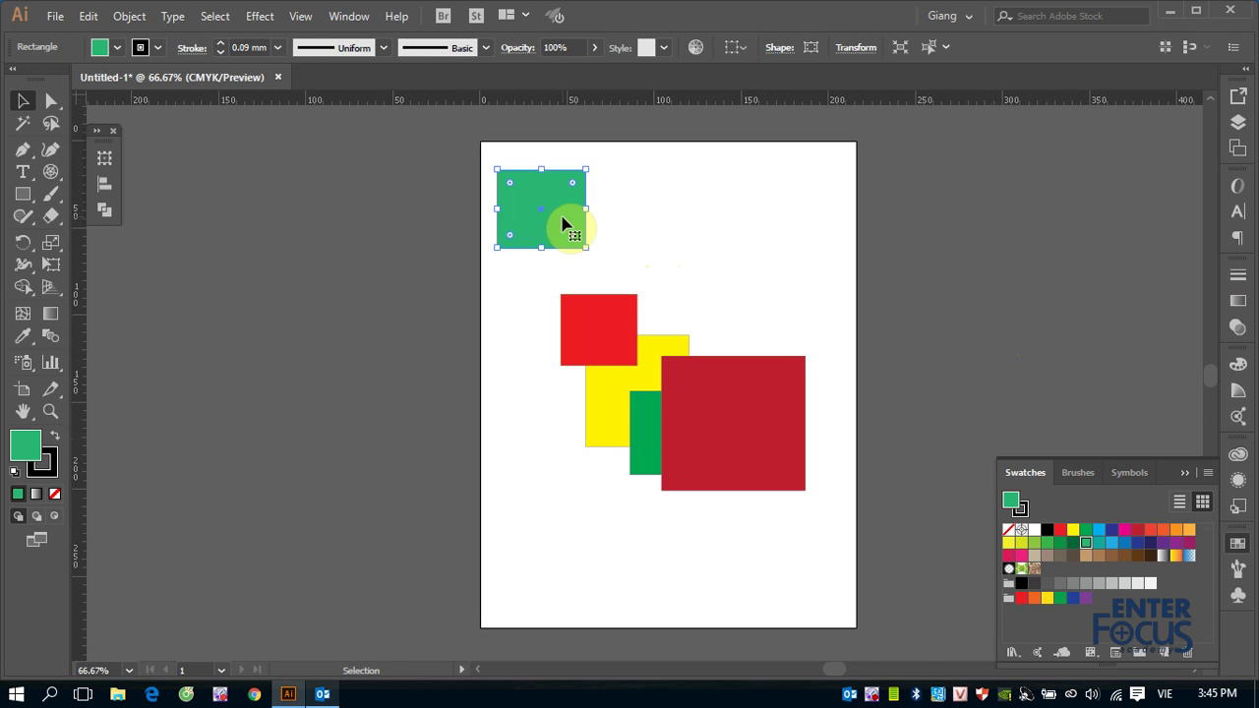
drag(566, 224, 819, 210)
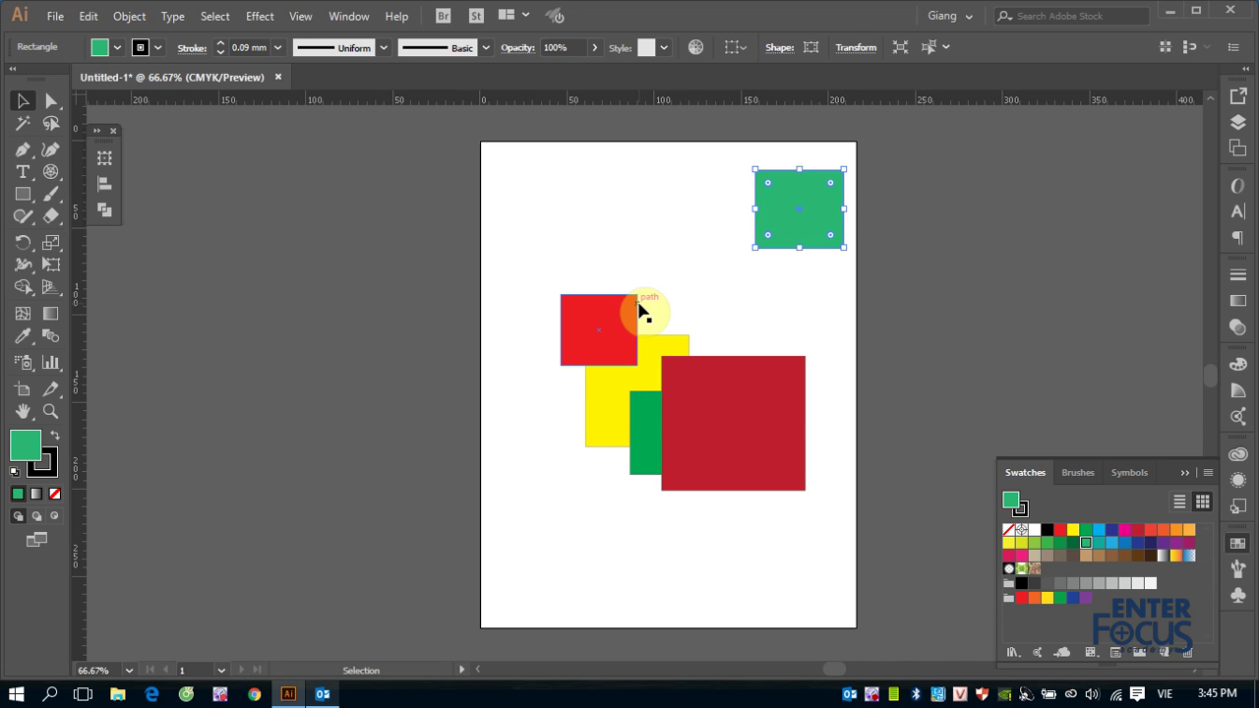
Step: Alt-drag a duplicate of the green rectangle to the artboard's top-left, level with the original
drag(808, 236, 557, 235)
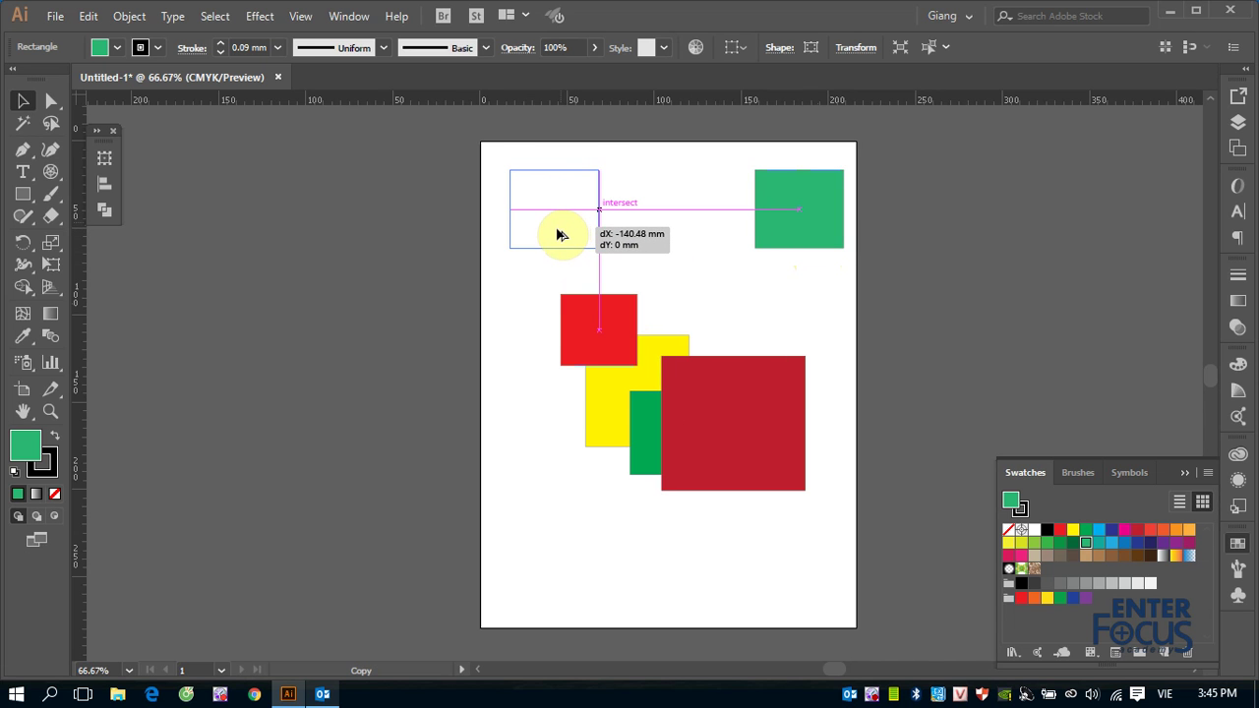
drag(556, 236, 557, 235)
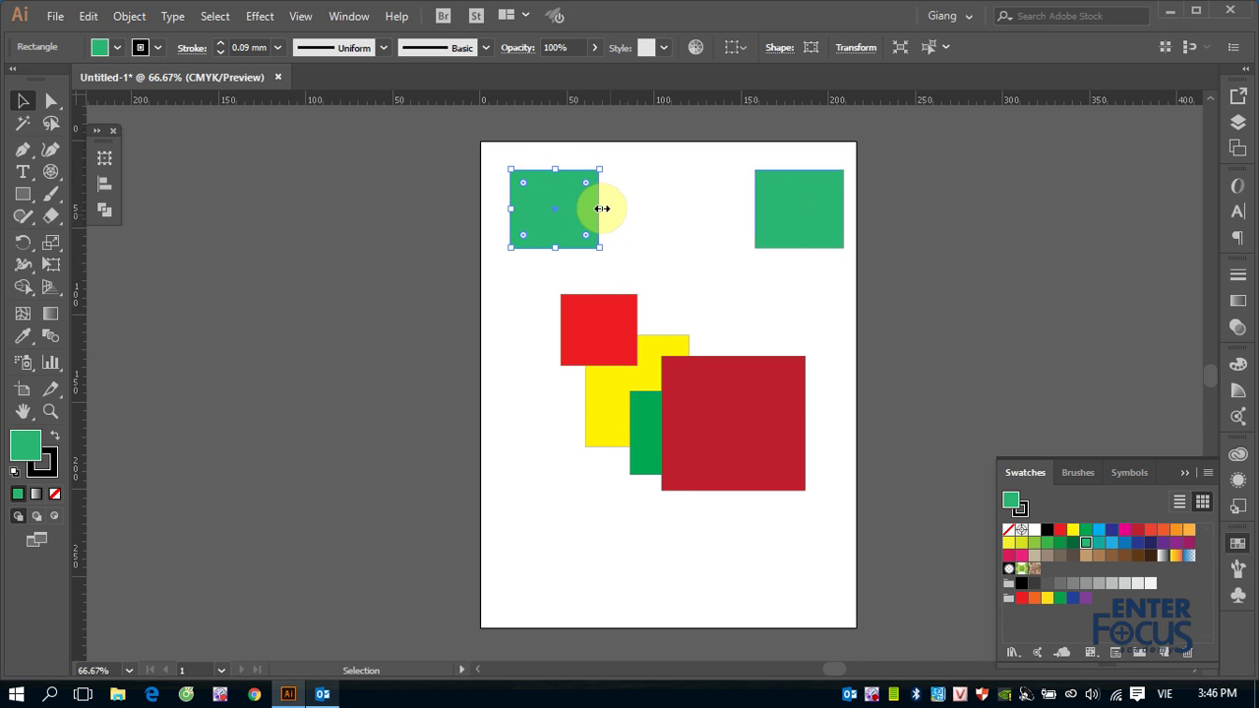
Step: Stretch the green copy's sides, bottom edge and bottom-right corner to start enlarging it
drag(602, 209, 609, 209)
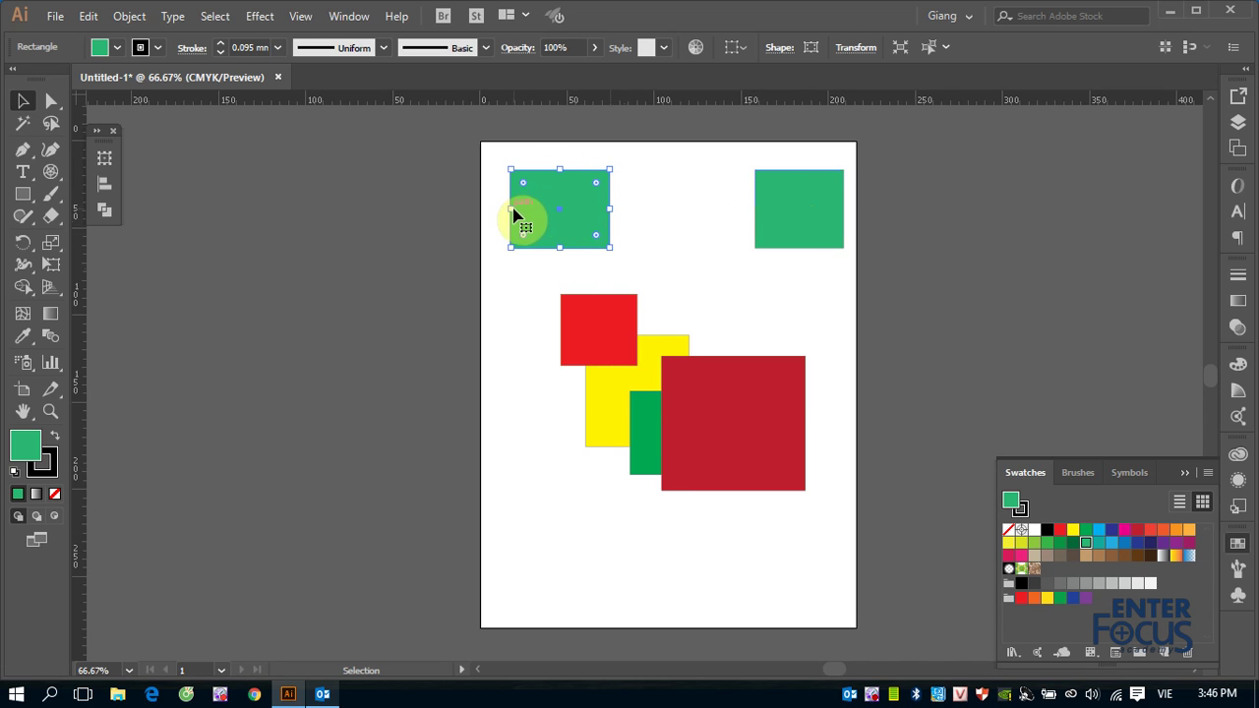
drag(511, 208, 511, 207)
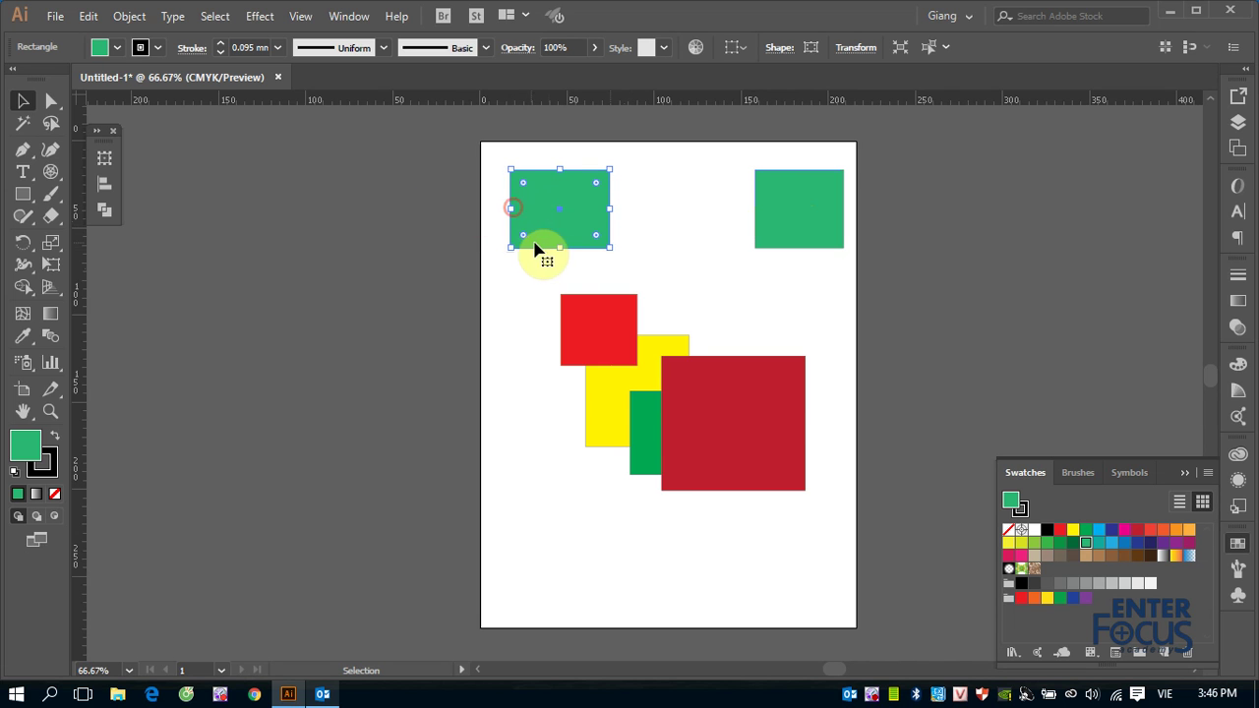
drag(560, 247, 560, 242)
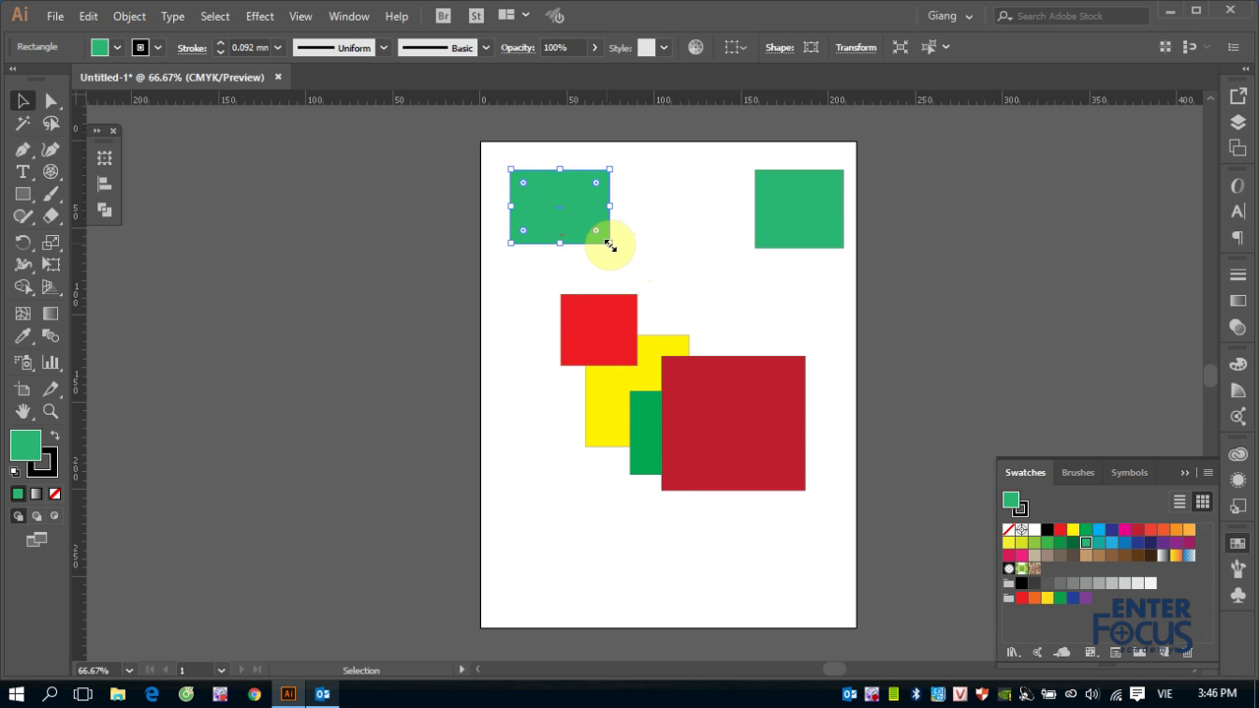
mouse_move(608, 244)
mouse_down()
mouse_move(739, 293)
mouse_move(695, 288)
mouse_up()
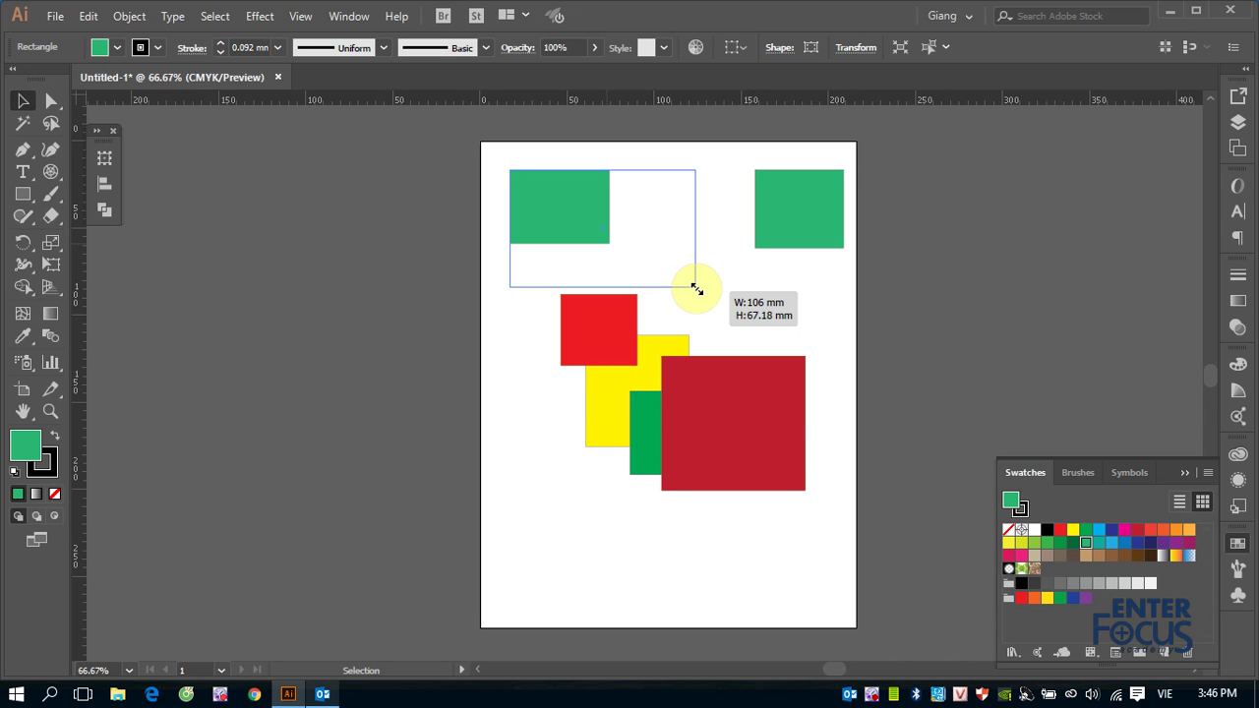
mouse_move(696, 289)
mouse_down()
mouse_move(640, 245)
mouse_move(604, 261)
mouse_move(636, 259)
mouse_move(750, 314)
mouse_move(687, 263)
mouse_up()
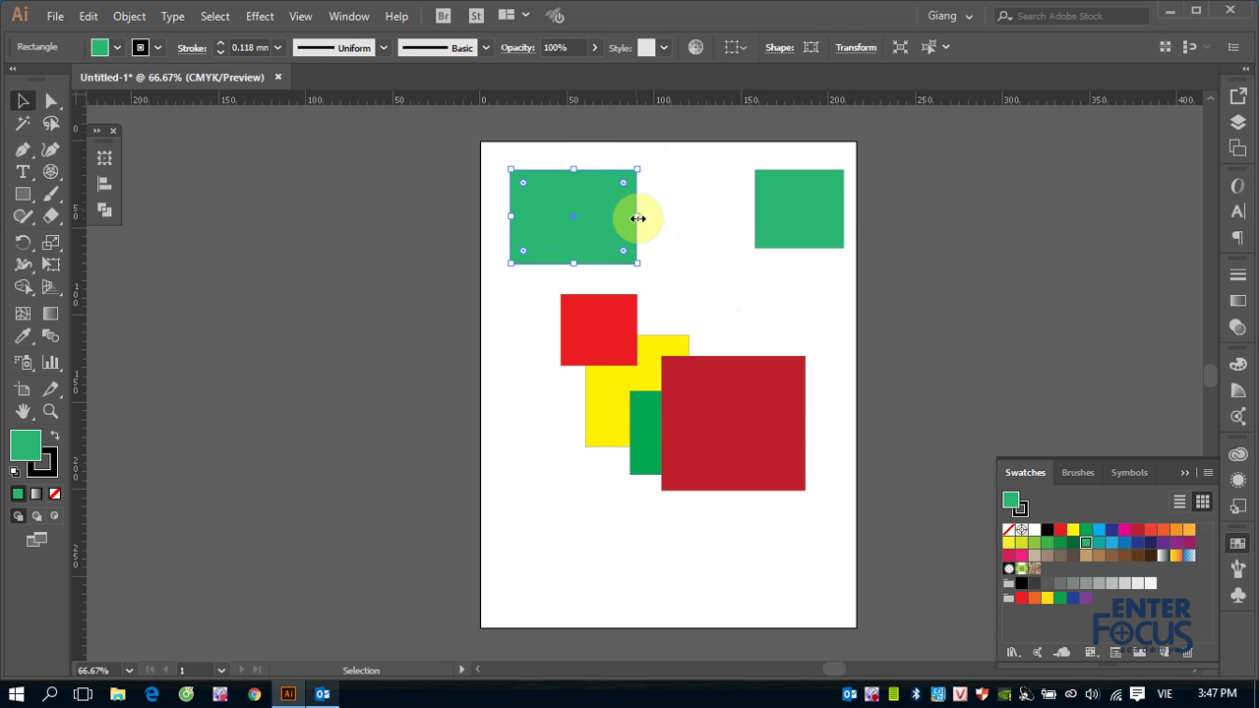
Step: Adjust the green rectangle's width by dragging its right side out and back in
mouse_move(638, 217)
mouse_down()
mouse_move(675, 217)
mouse_move(662, 218)
mouse_up()
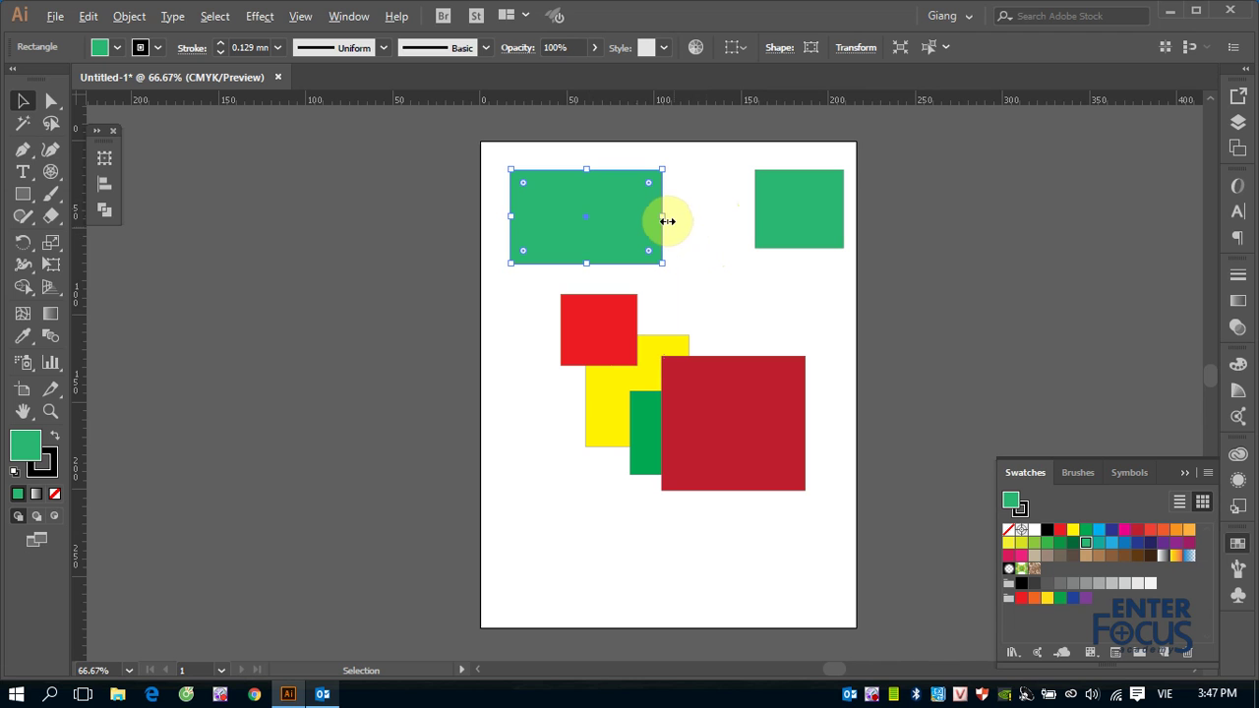
drag(660, 218, 632, 218)
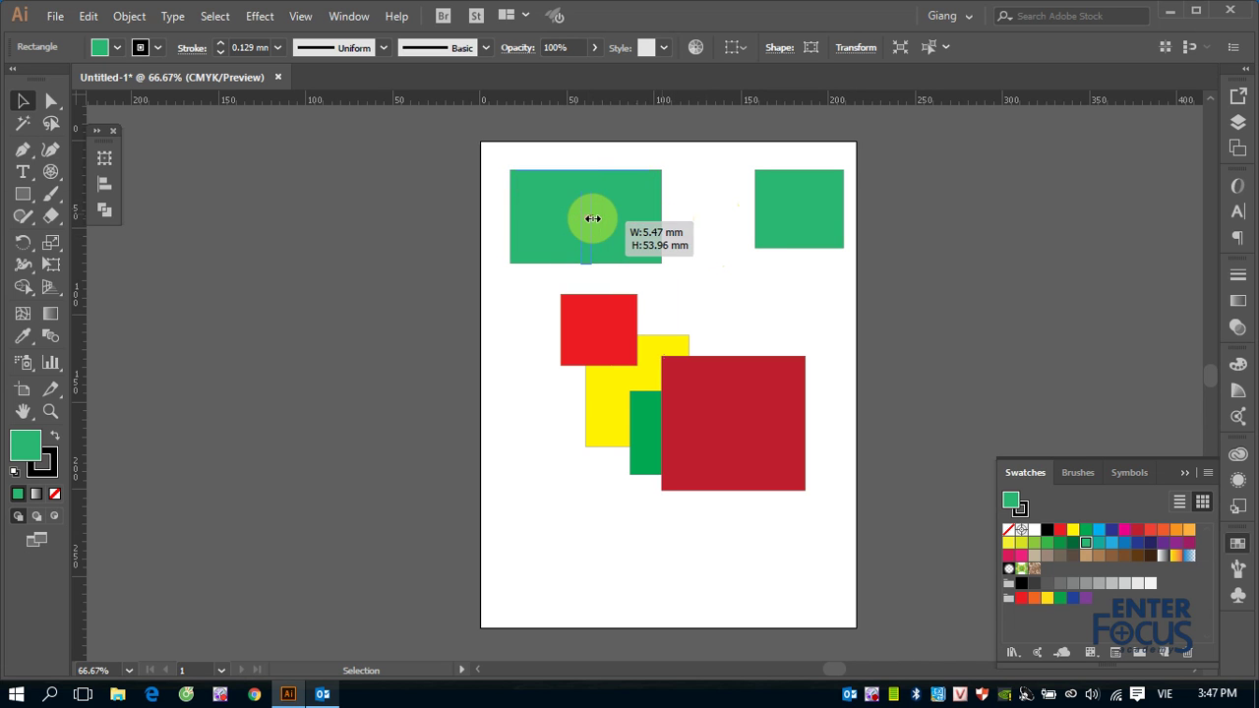
drag(633, 217, 693, 216)
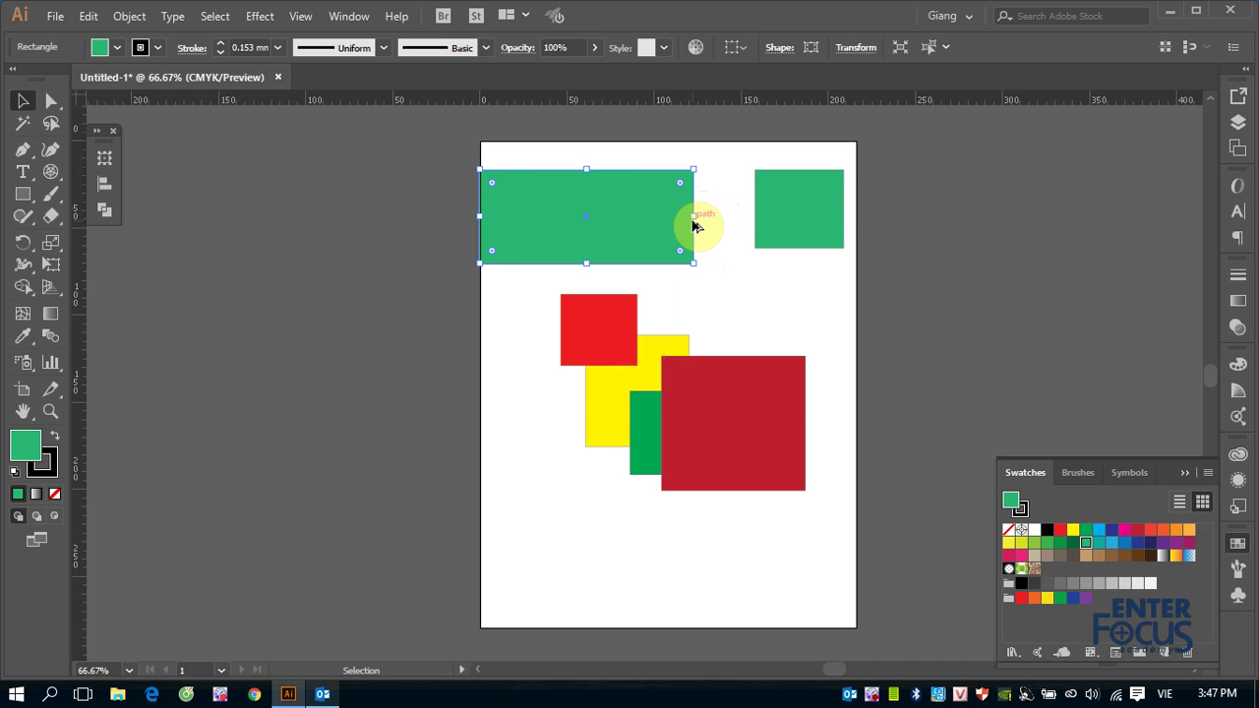
drag(693, 216, 646, 216)
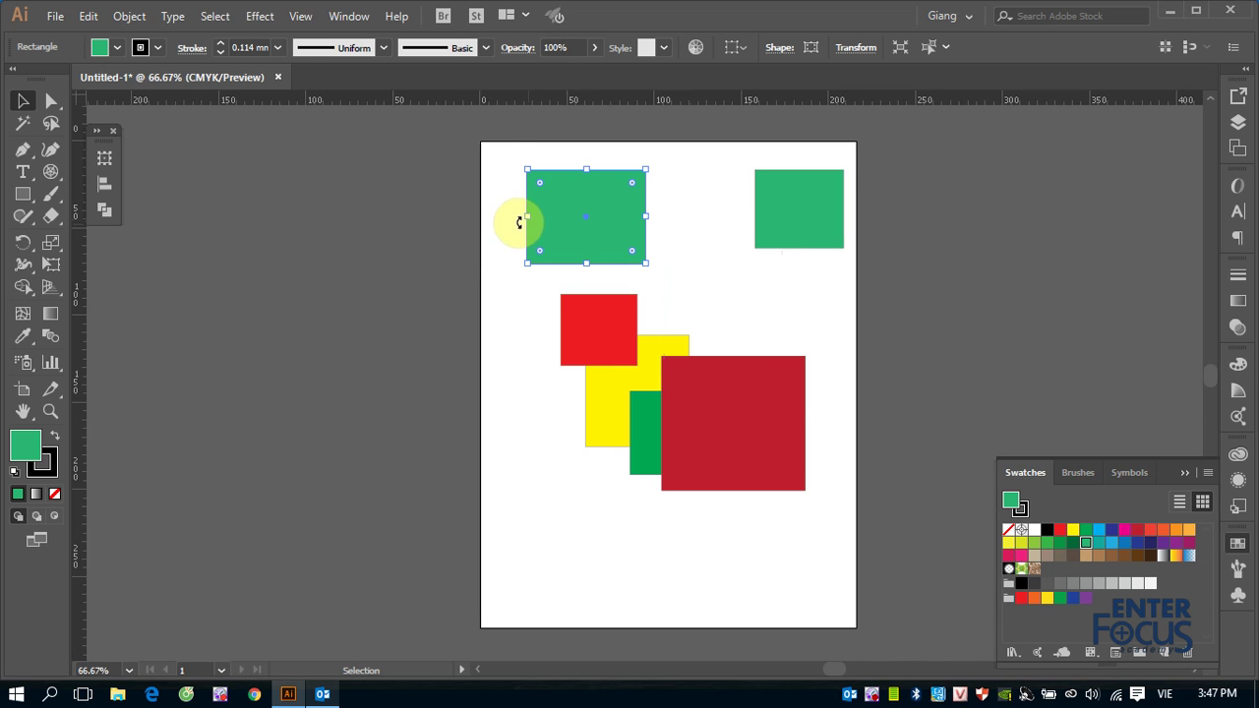
click(574, 232)
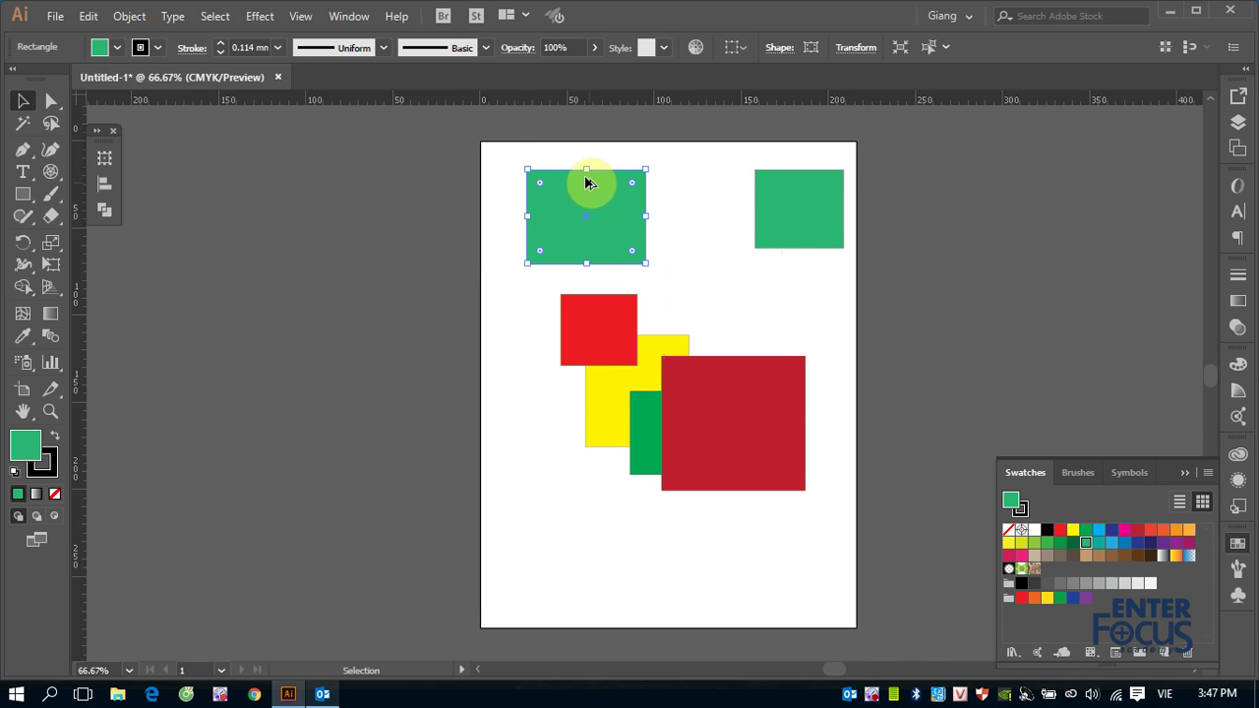
Step: Make the green rectangle taller, then enlarge it from a corner to about 94 mm
drag(586, 169, 600, 122)
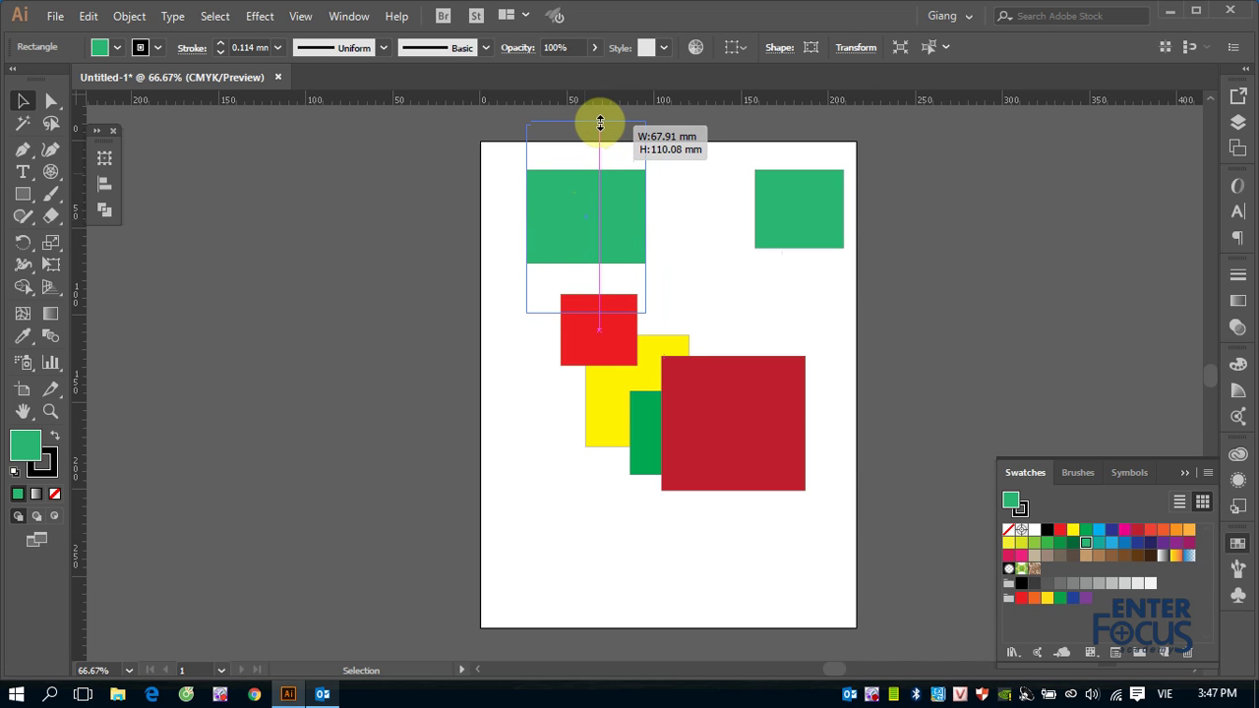
drag(599, 122, 590, 160)
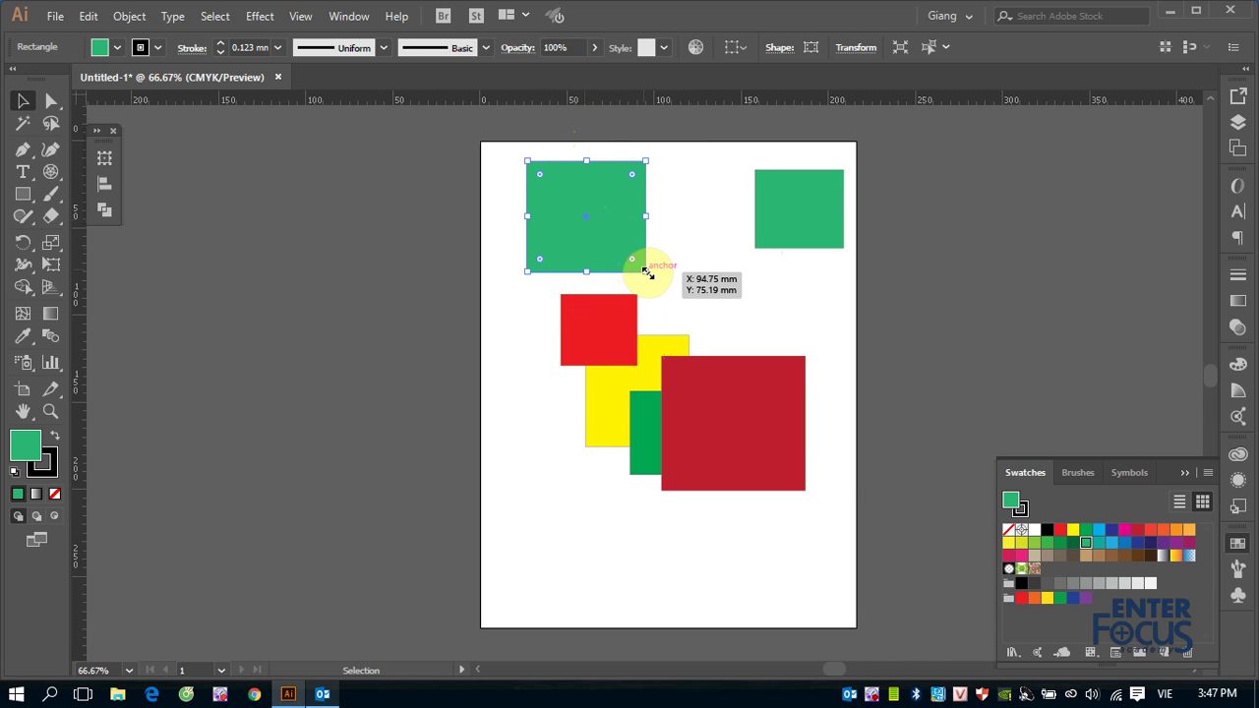
mouse_move(647, 274)
mouse_down()
mouse_move(694, 311)
mouse_move(665, 290)
mouse_up()
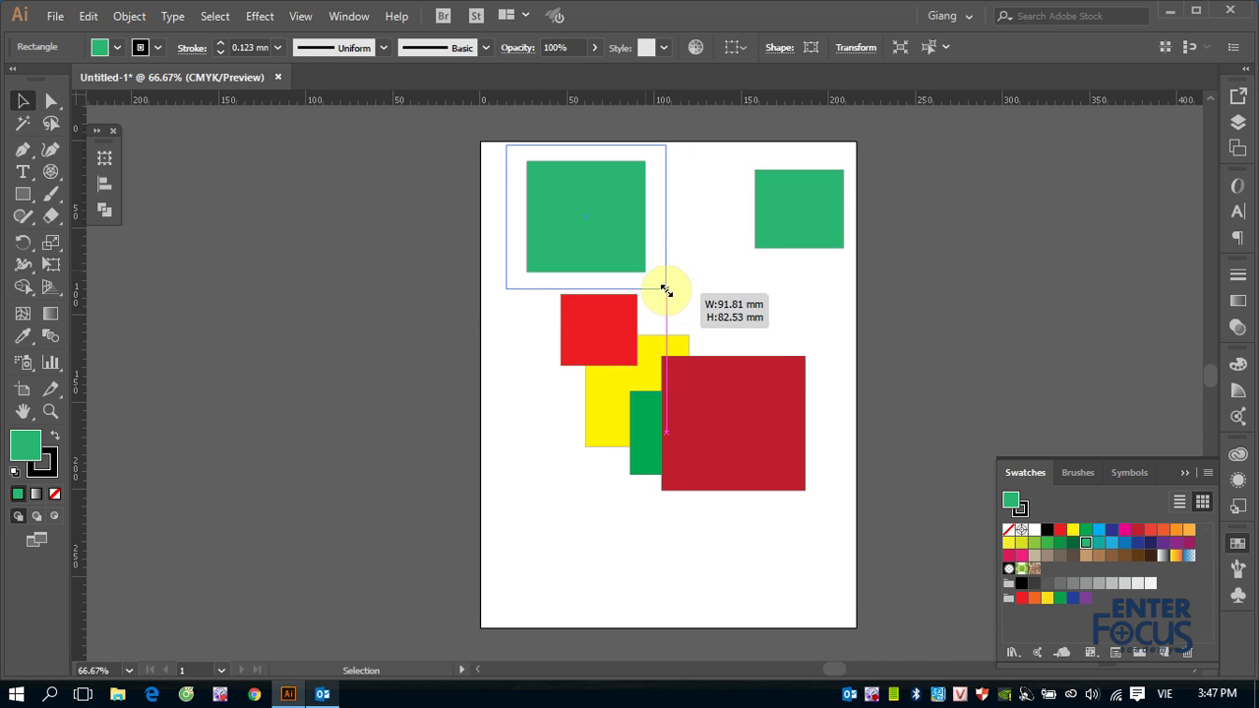
mouse_move(666, 291)
mouse_down()
mouse_move(695, 318)
mouse_move(654, 279)
mouse_up()
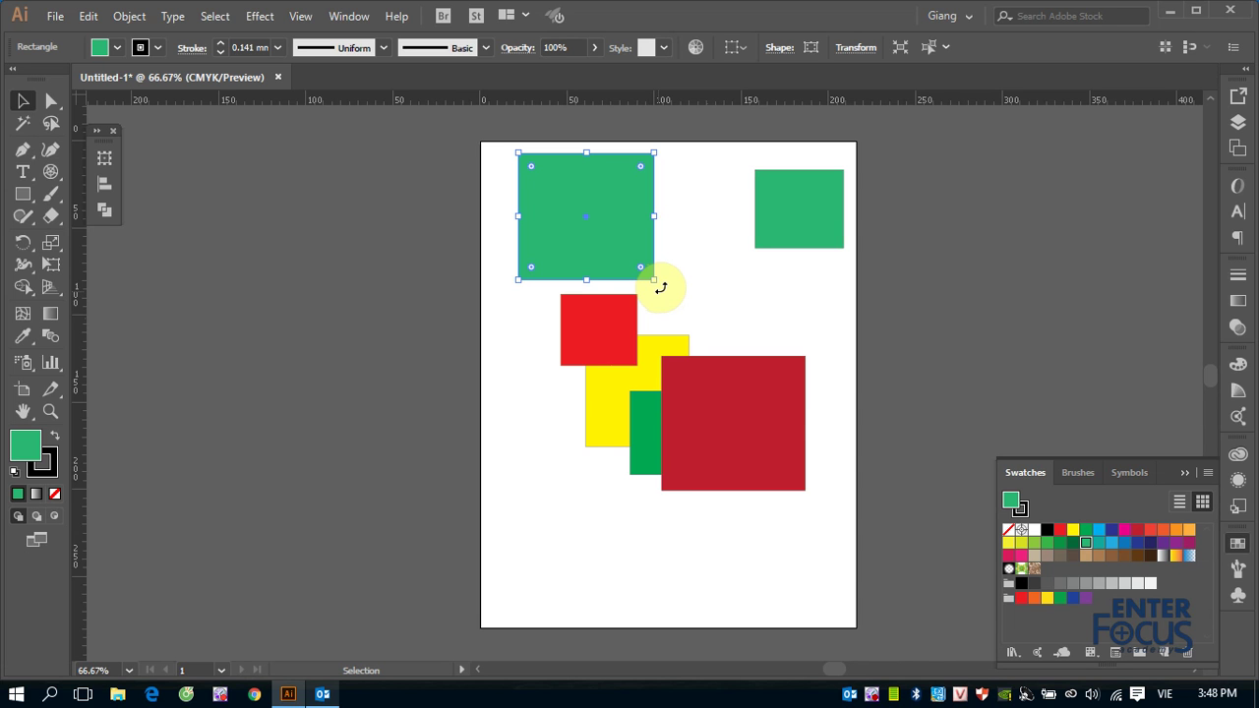
mouse_move(661, 287)
mouse_down()
mouse_move(689, 206)
mouse_move(678, 263)
mouse_up()
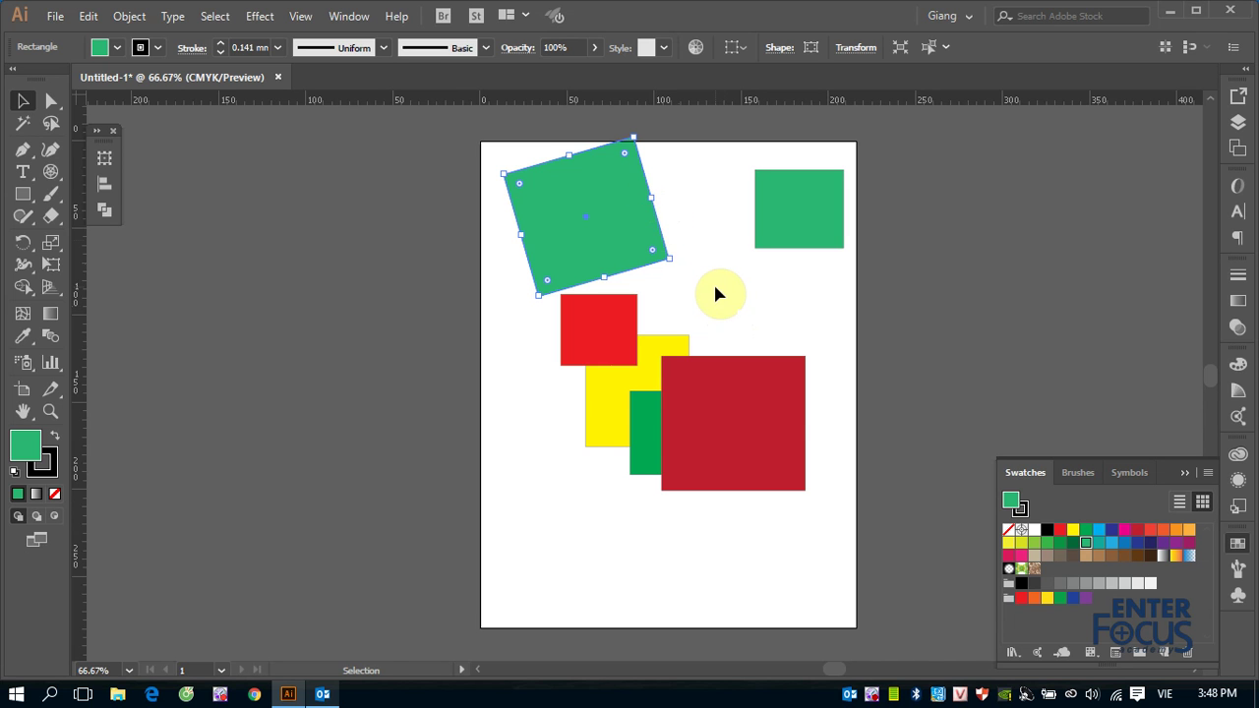
key(a)
key(ctrl+z)
key(v)
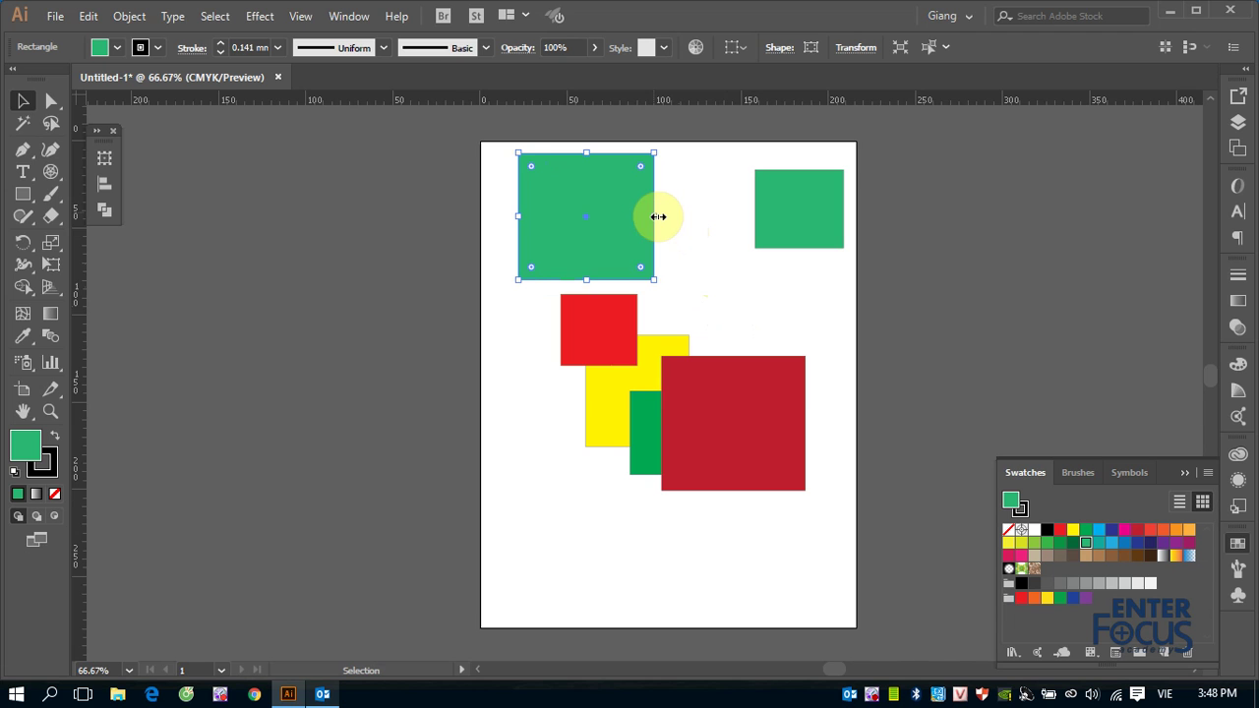
Step: Flip the green square past its left edge at about 78 mm wide, then select the top-right rectangle
drag(658, 216, 394, 205)
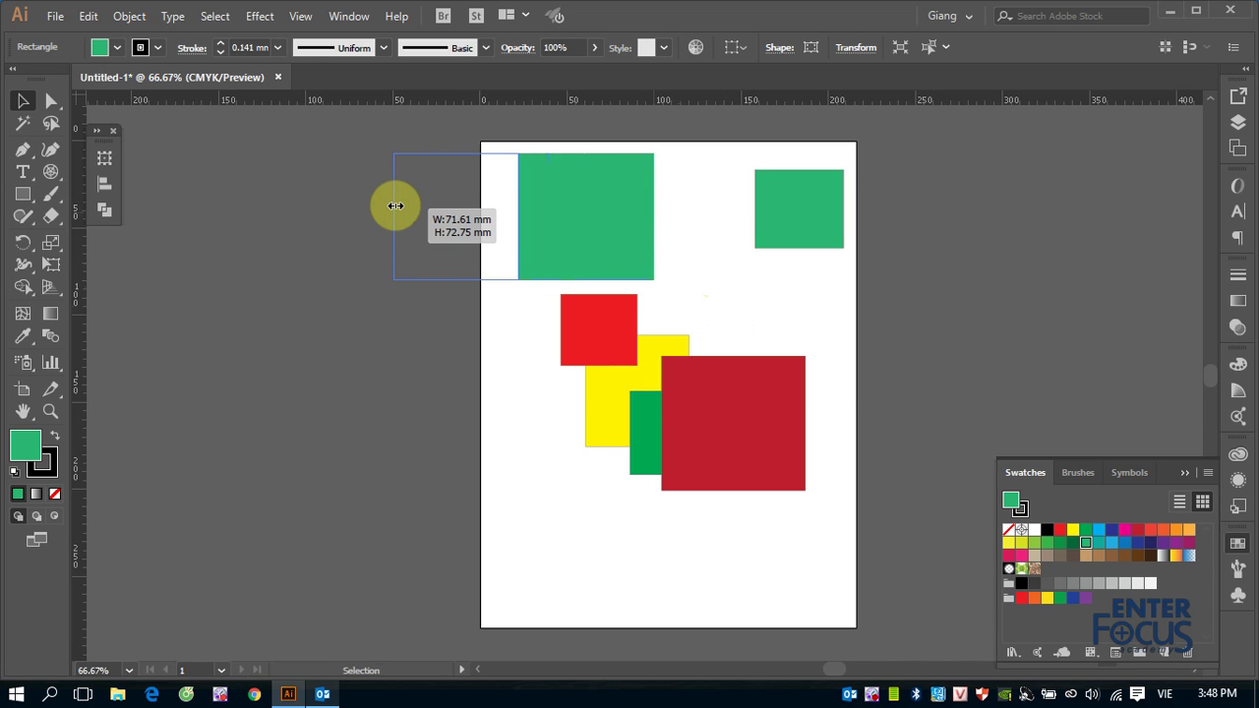
mouse_move(395, 205)
mouse_down()
mouse_move(374, 202)
mouse_move(410, 206)
mouse_move(329, 203)
mouse_move(388, 206)
mouse_move(324, 216)
mouse_move(436, 219)
mouse_move(398, 216)
mouse_up()
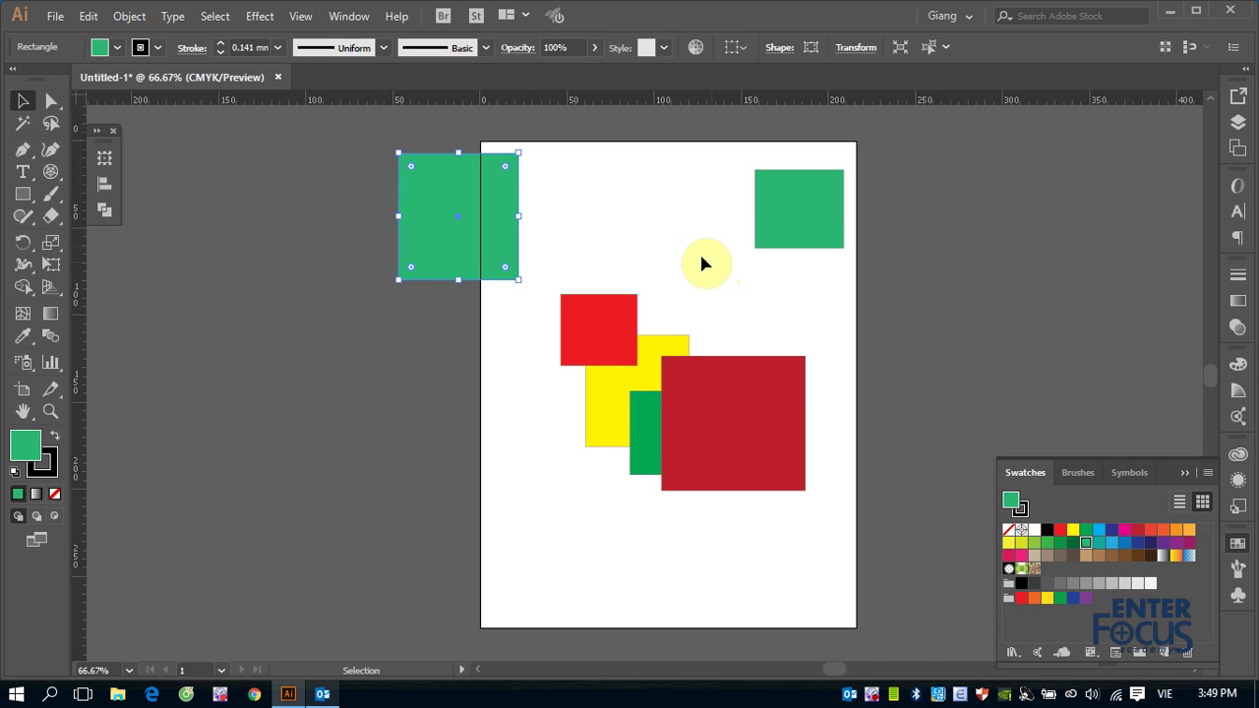
click(800, 220)
Step: Delete the top-right rectangle, move the four rectangles lower, and return the green square to the page top
key(Delete)
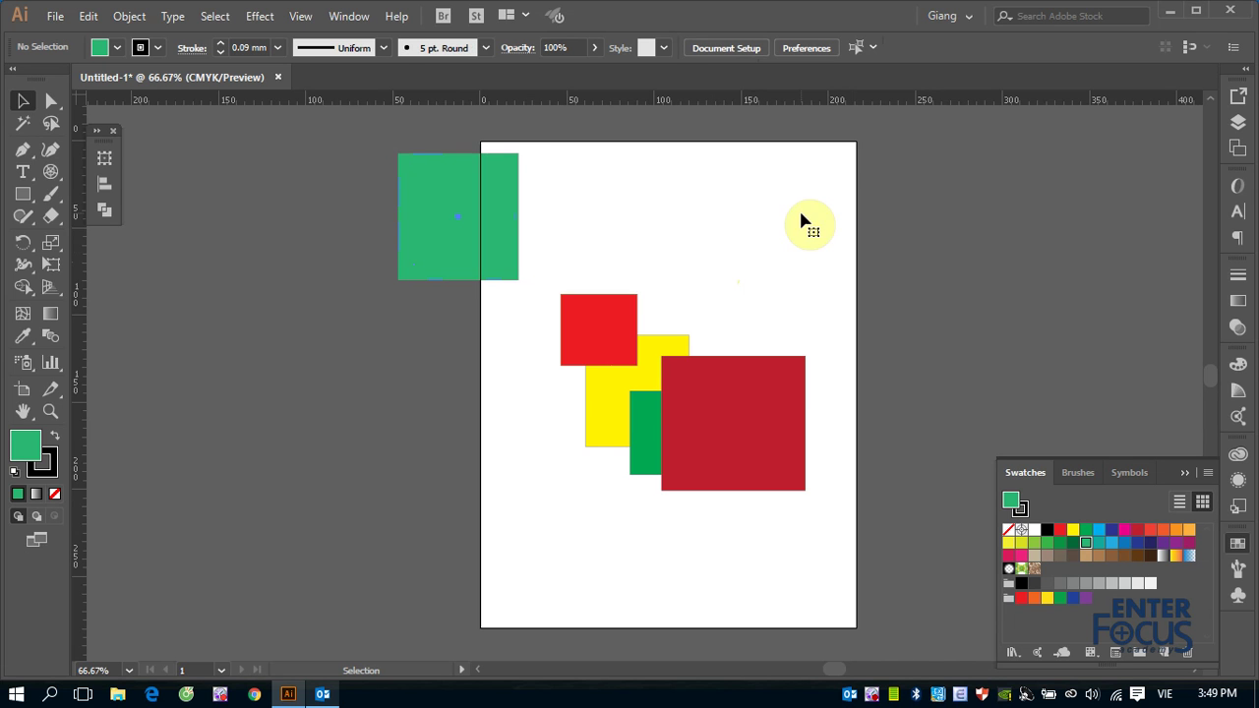
drag(528, 278, 812, 491)
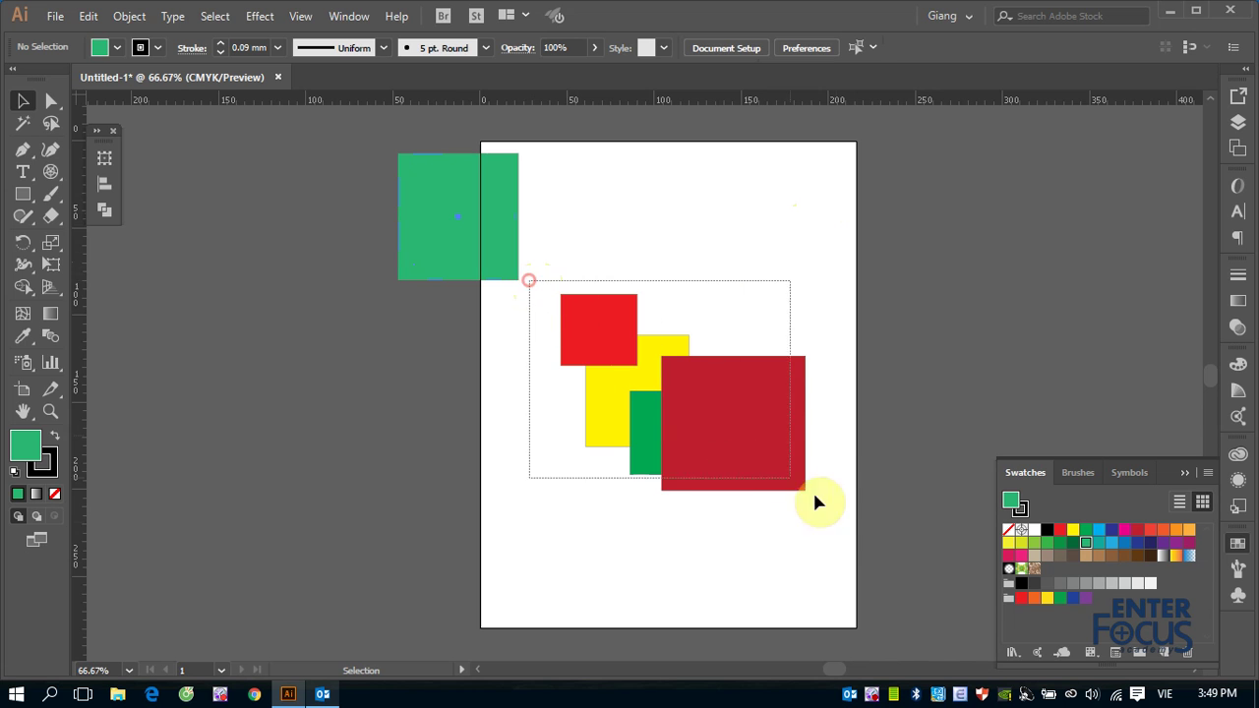
drag(744, 442, 749, 571)
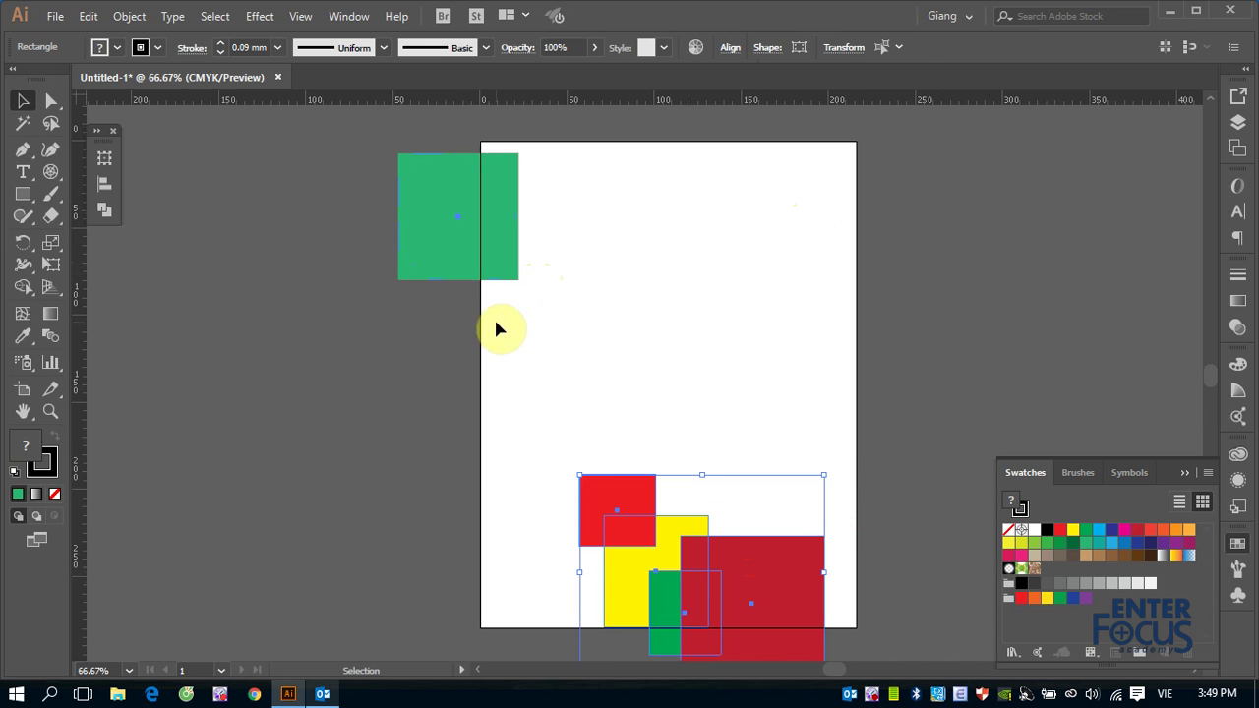
drag(508, 264, 675, 303)
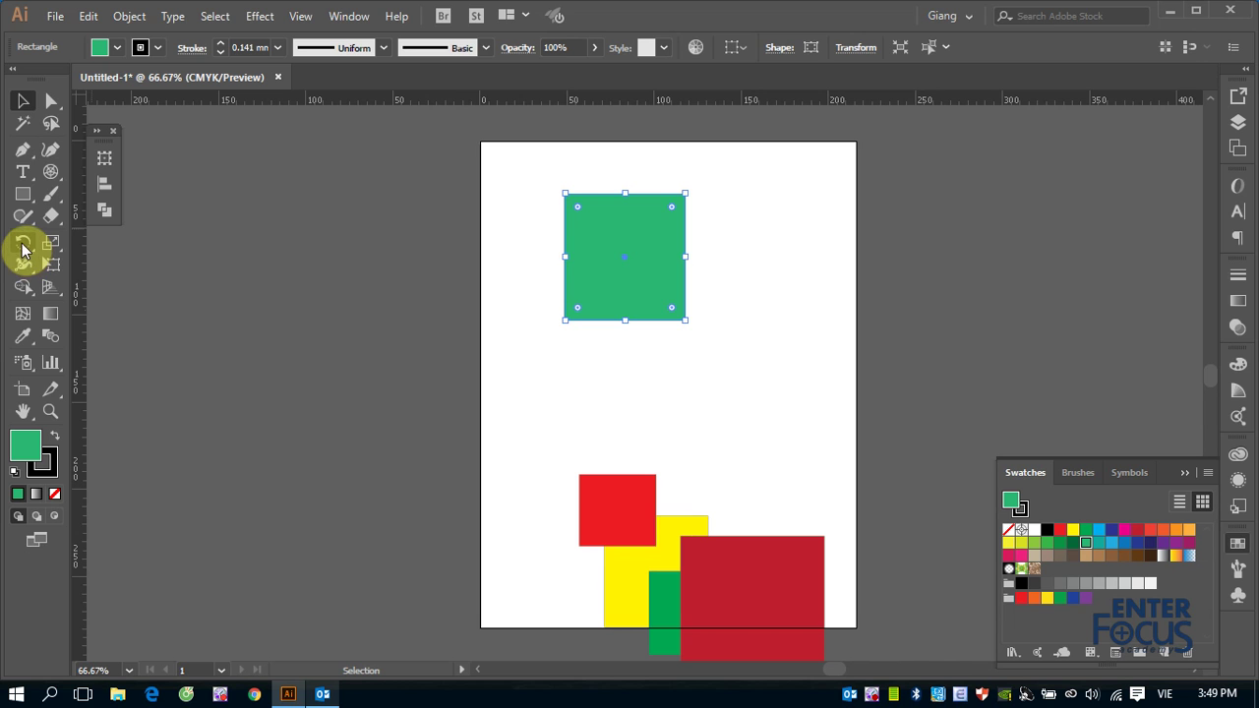
click(23, 245)
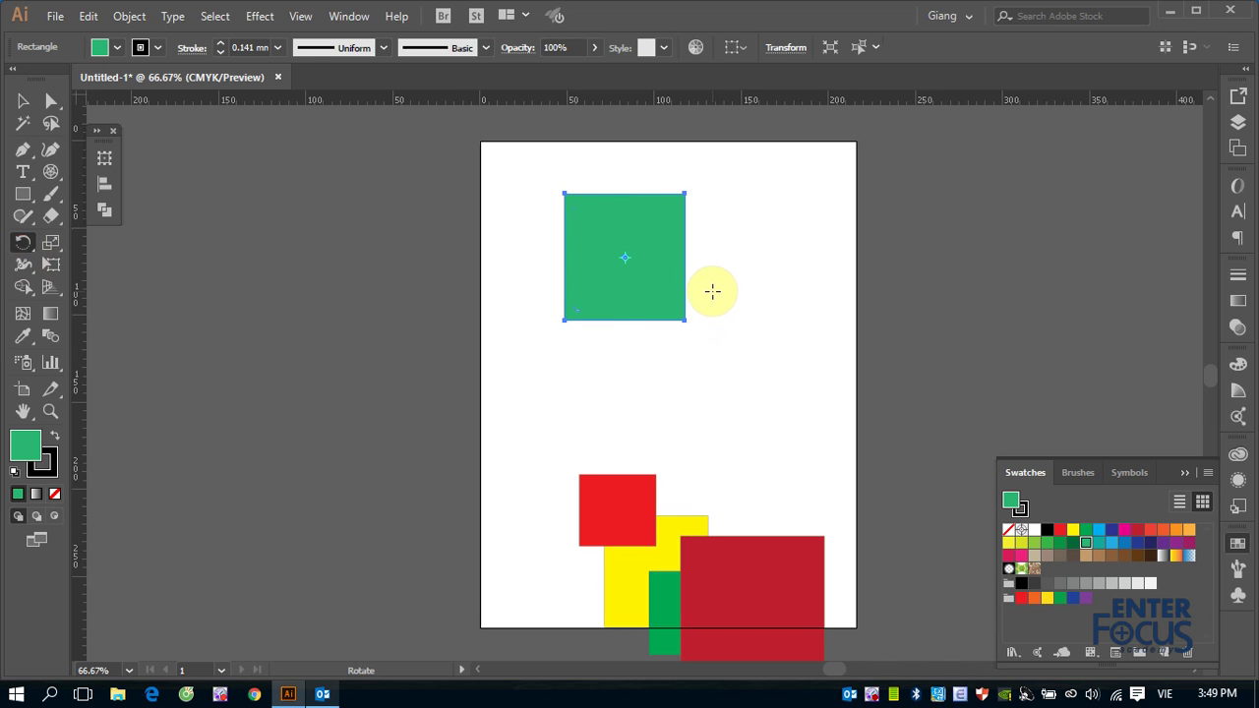
Step: Rotate the green square back and forth until it sits at a tilted angle
drag(707, 287, 718, 240)
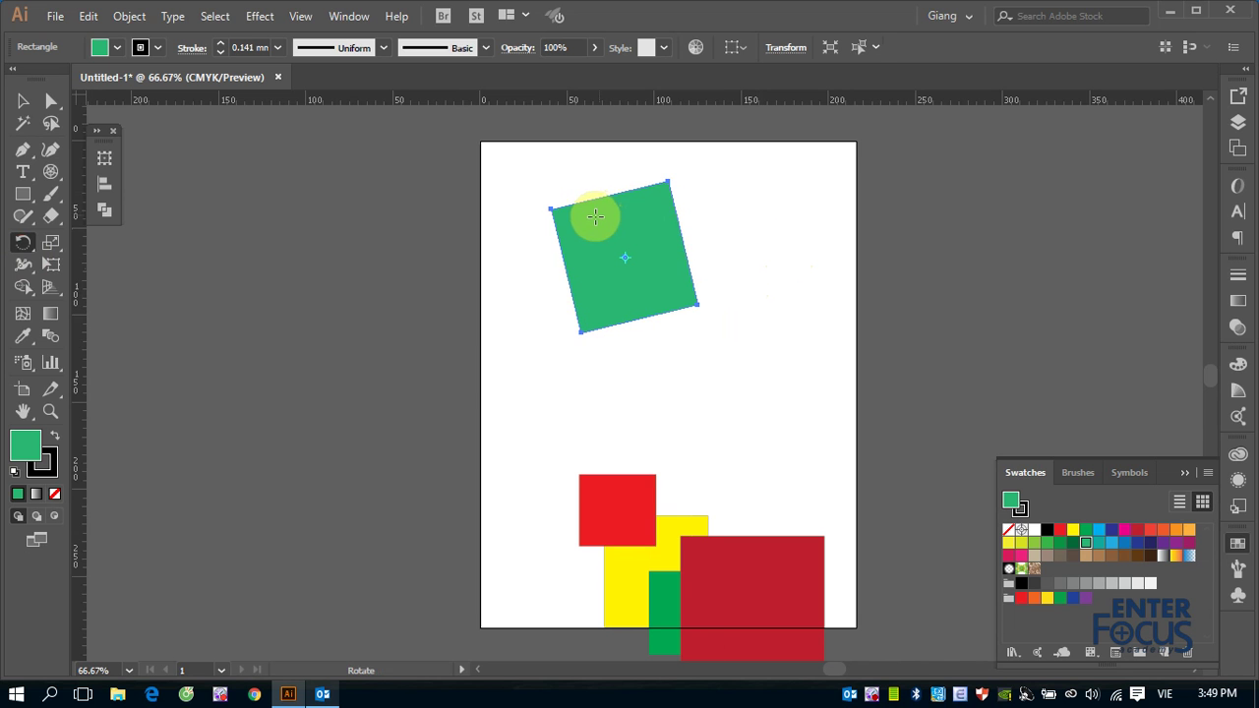
drag(762, 225, 754, 246)
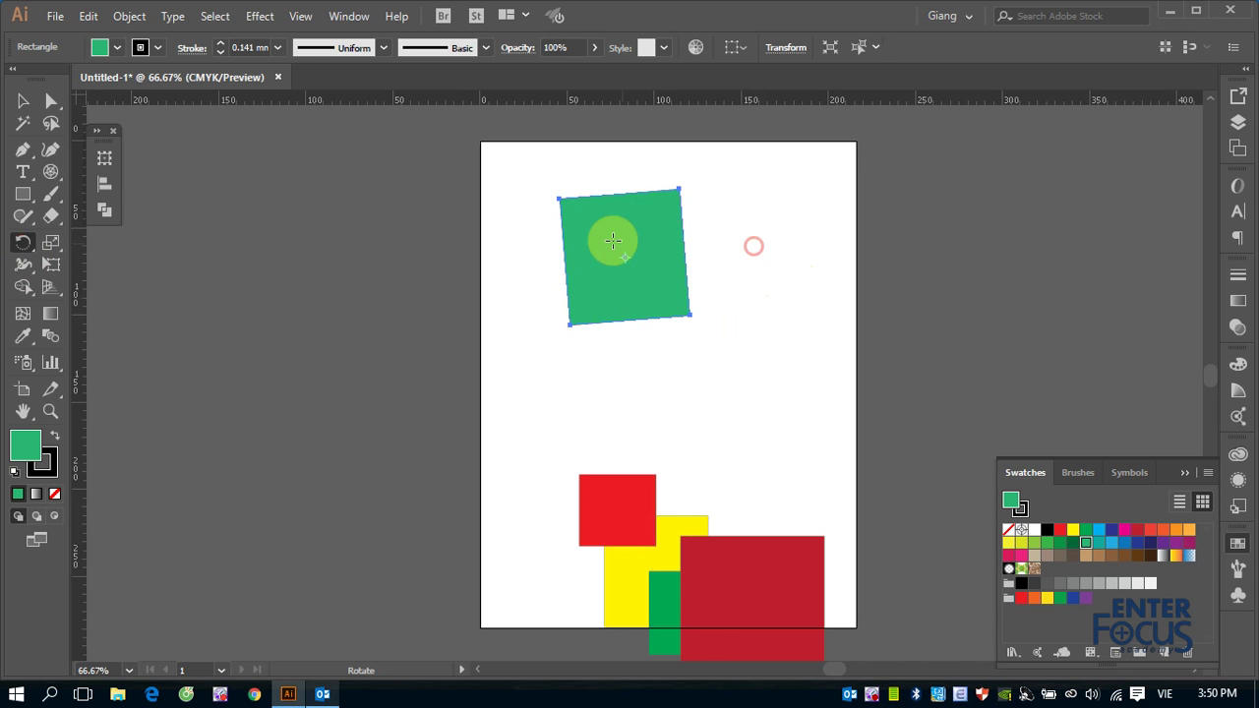
mouse_move(590, 272)
mouse_down()
mouse_move(641, 261)
mouse_move(746, 367)
mouse_up()
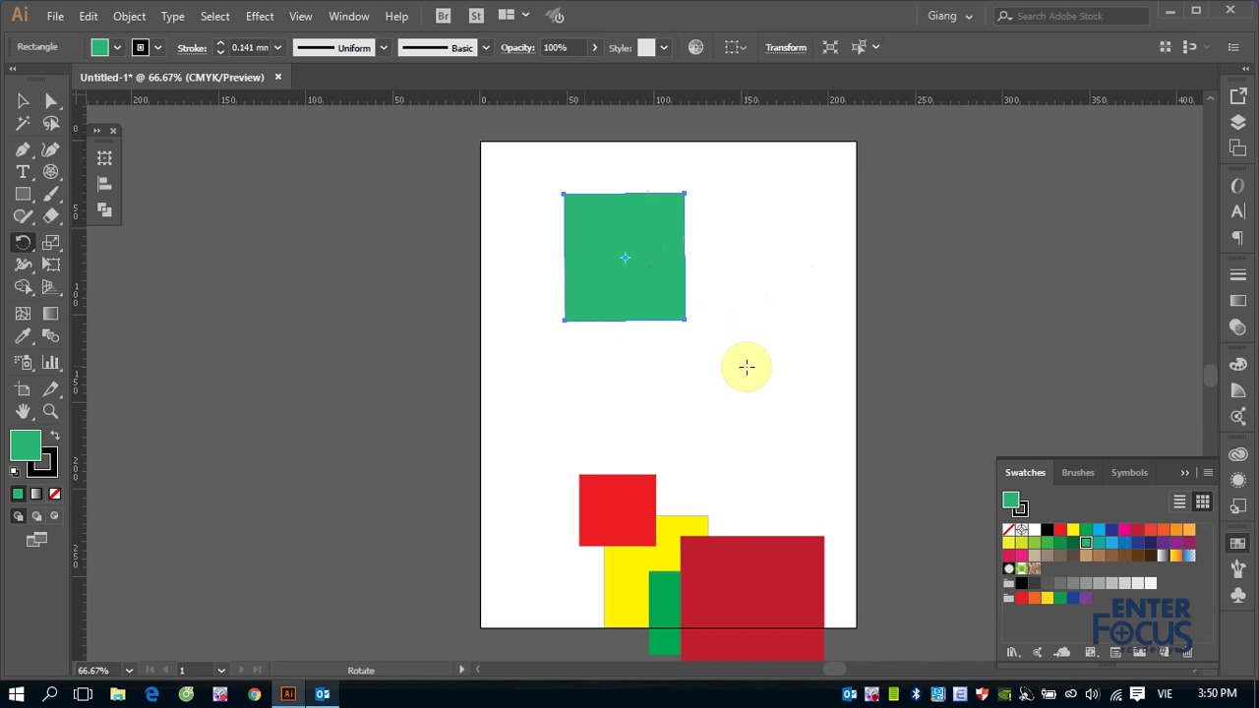
mouse_move(590, 209)
mouse_down()
mouse_move(598, 284)
mouse_move(593, 236)
mouse_up()
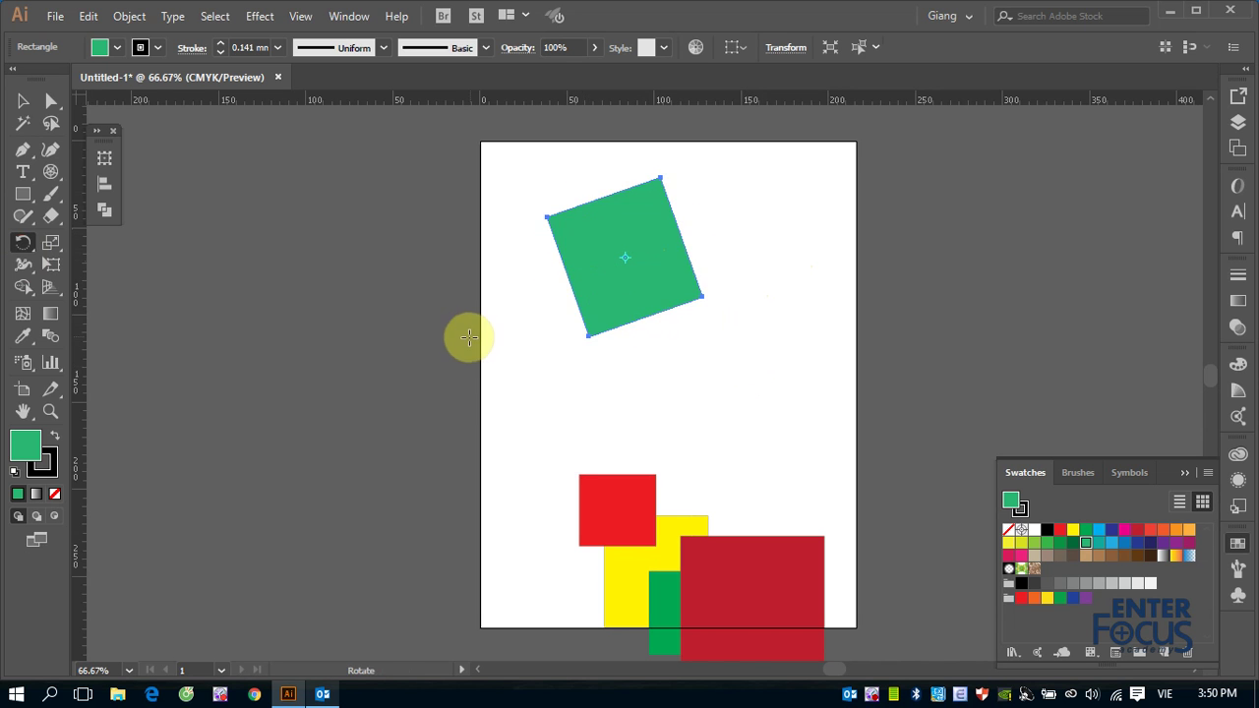
key(v)
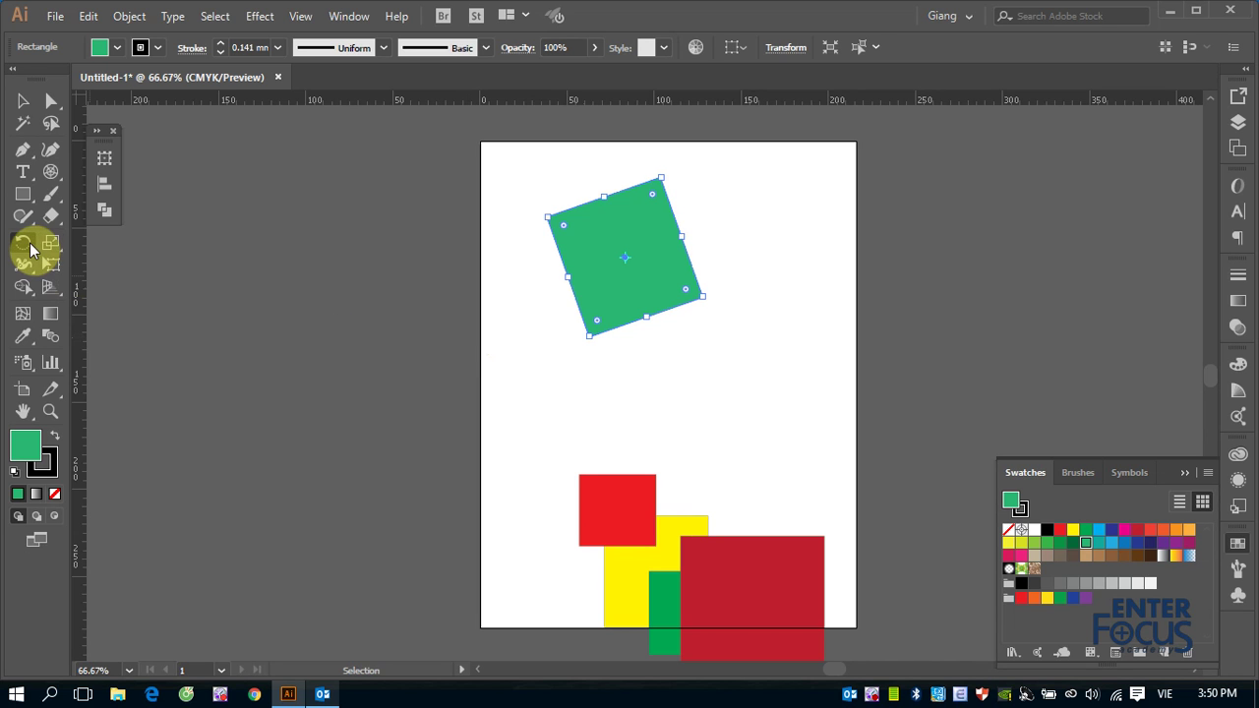
click(24, 244)
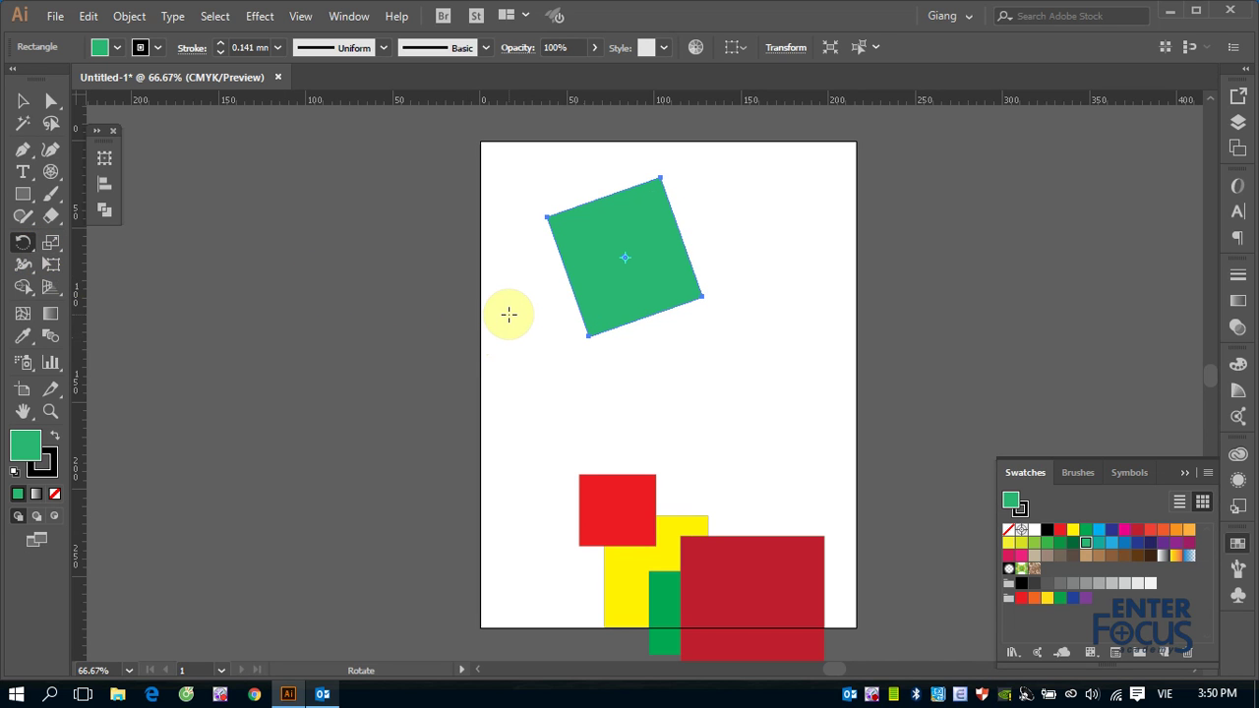
Step: Reselect the green square and rotate it about 45° with the Selection tool into a diamond
click(22, 101)
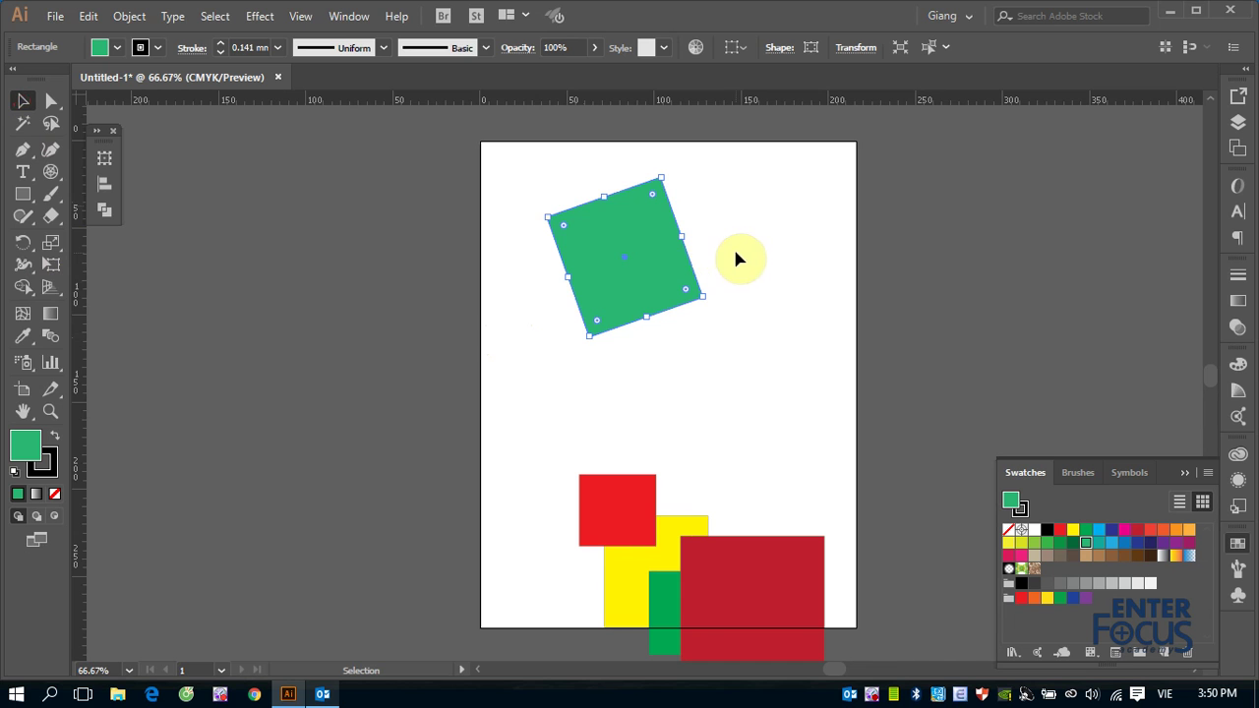
click(639, 360)
click(596, 324)
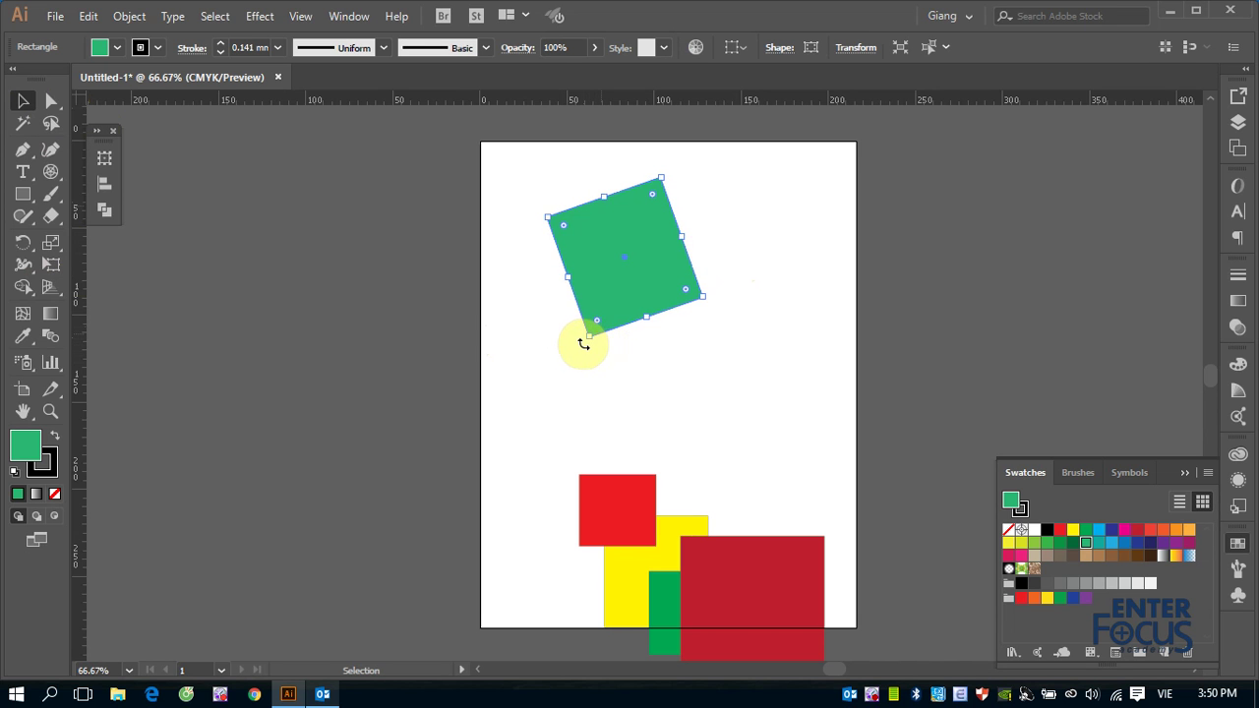
drag(589, 344, 614, 344)
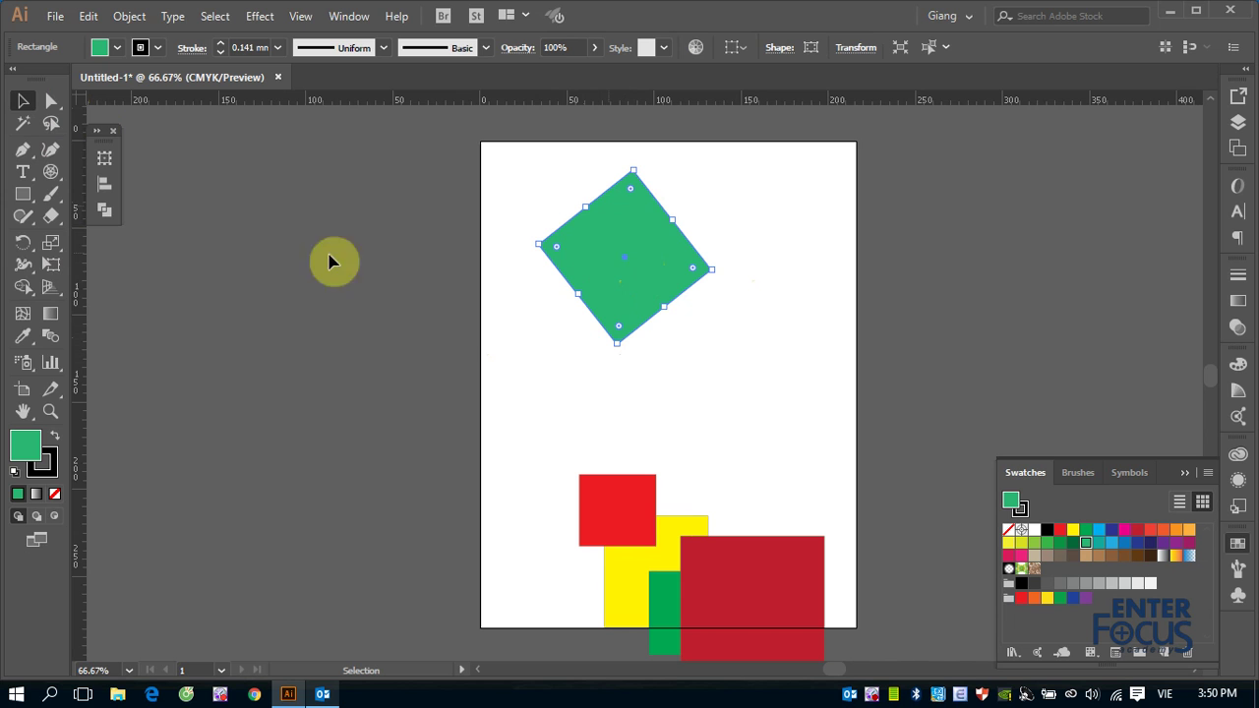
click(22, 242)
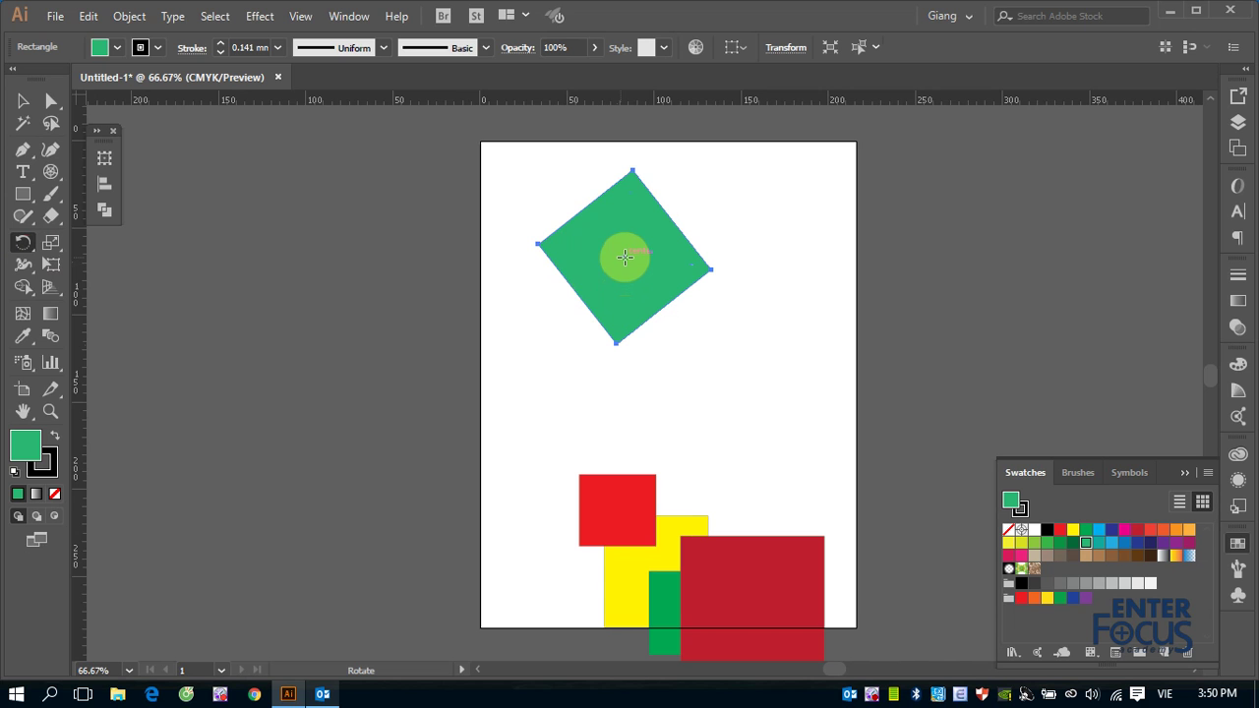
Step: Move the rotation pivot to the diamond's bottom corner and swing the diamond up to the page top
drag(625, 257, 616, 310)
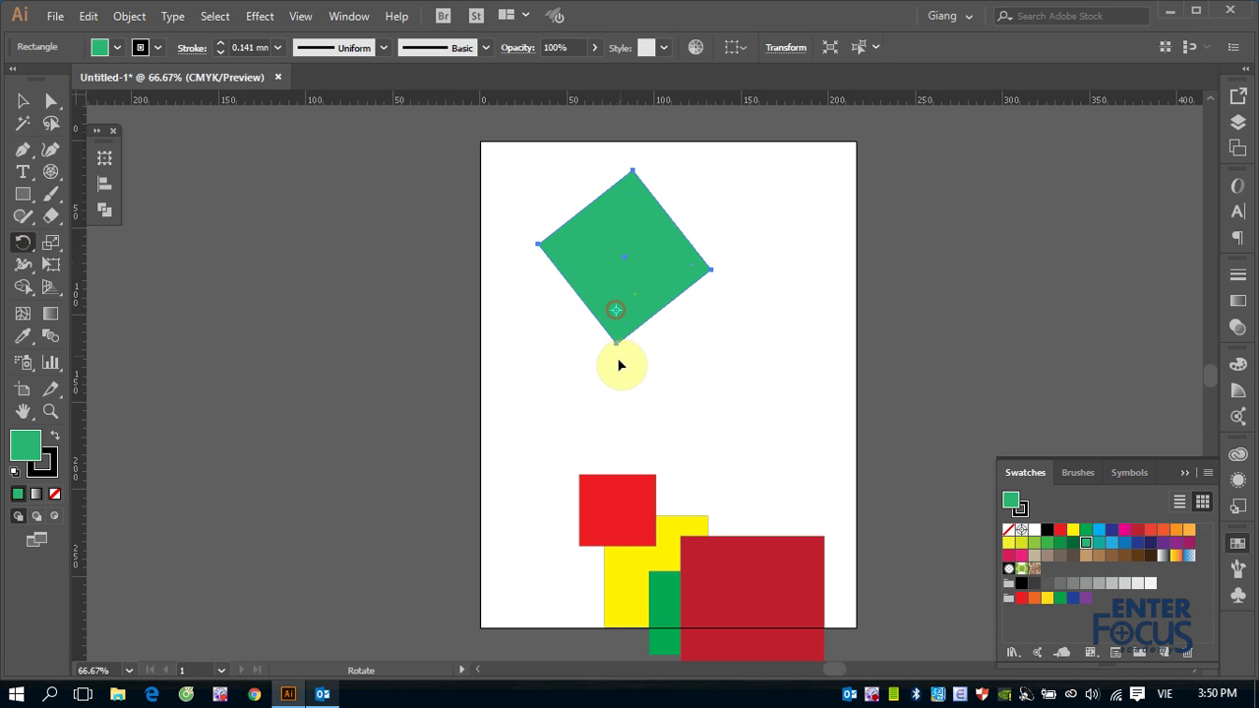
drag(606, 364, 564, 322)
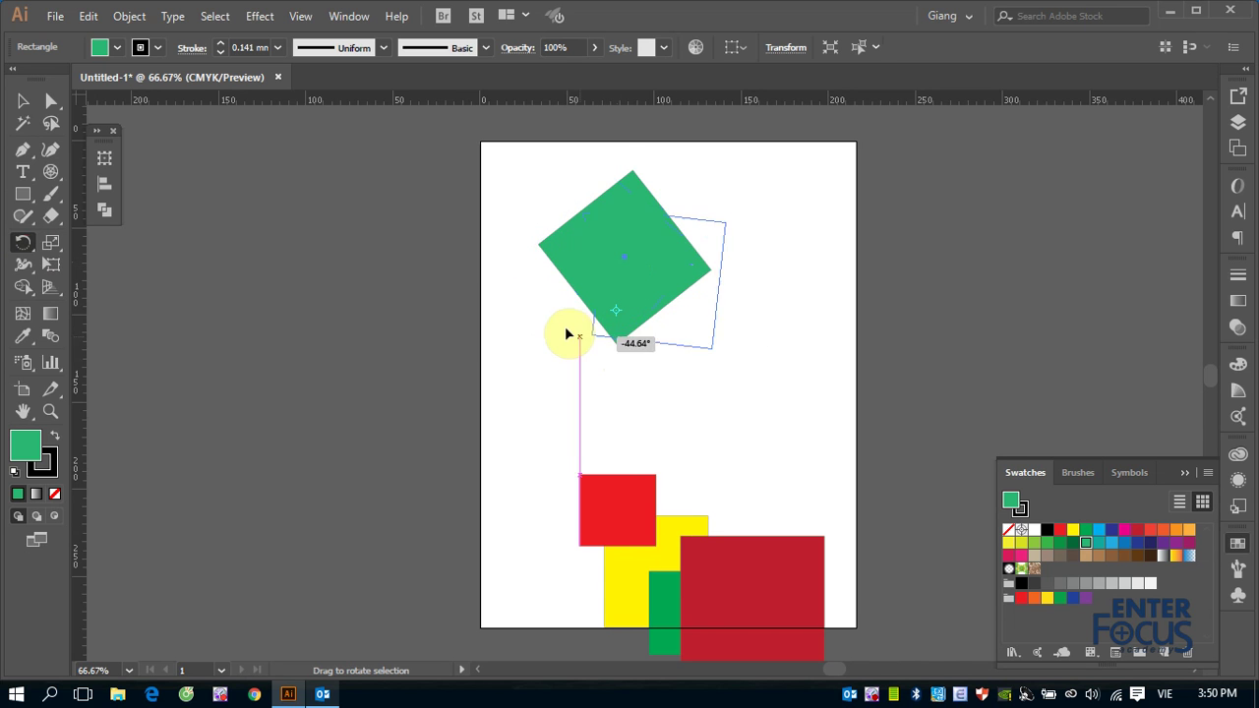
drag(555, 285, 618, 311)
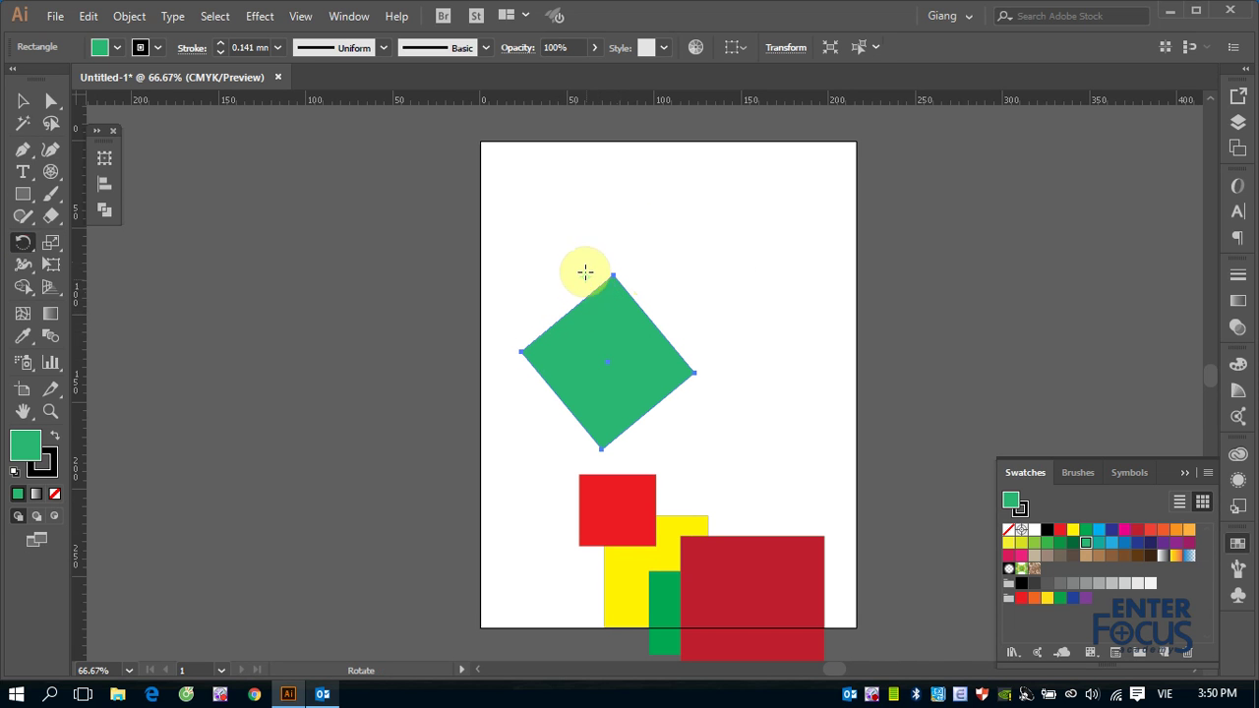
mouse_move(525, 309)
mouse_down()
mouse_move(636, 258)
mouse_move(632, 247)
mouse_move(584, 245)
mouse_move(601, 242)
mouse_move(639, 280)
mouse_move(554, 304)
mouse_move(565, 259)
mouse_move(604, 258)
mouse_up()
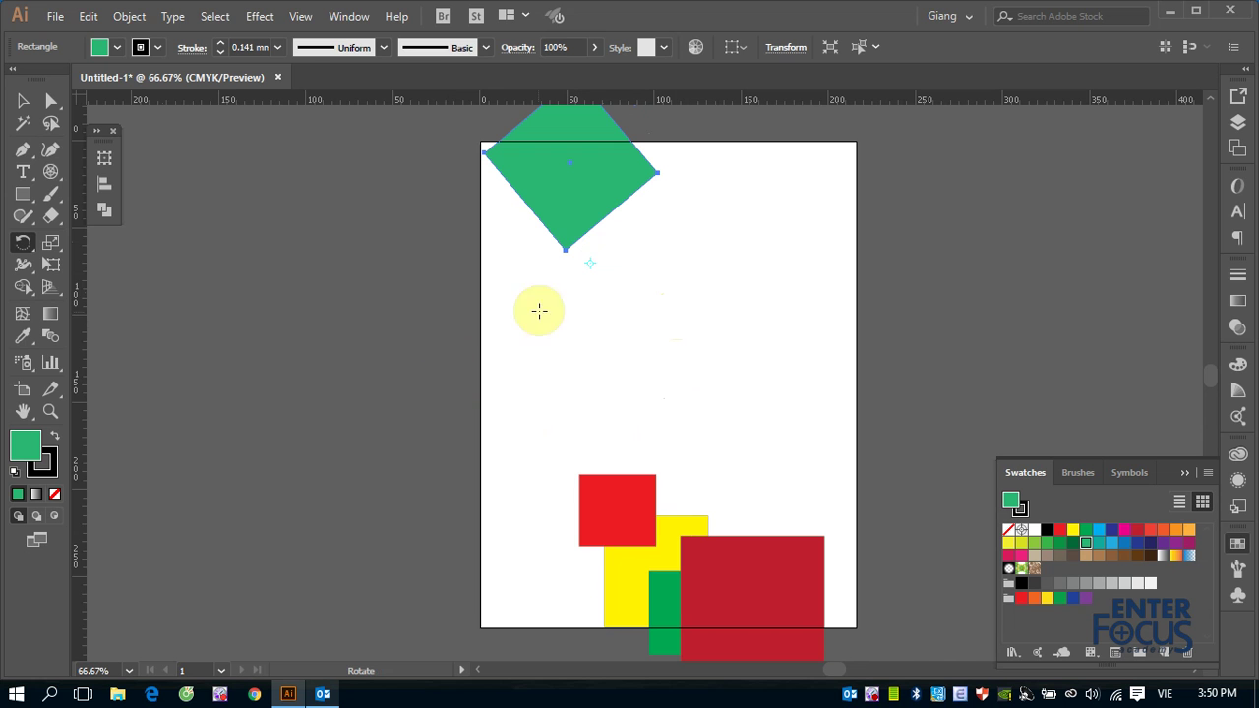
Step: Move the red, yellow and green squares up and left to mid-page
click(22, 100)
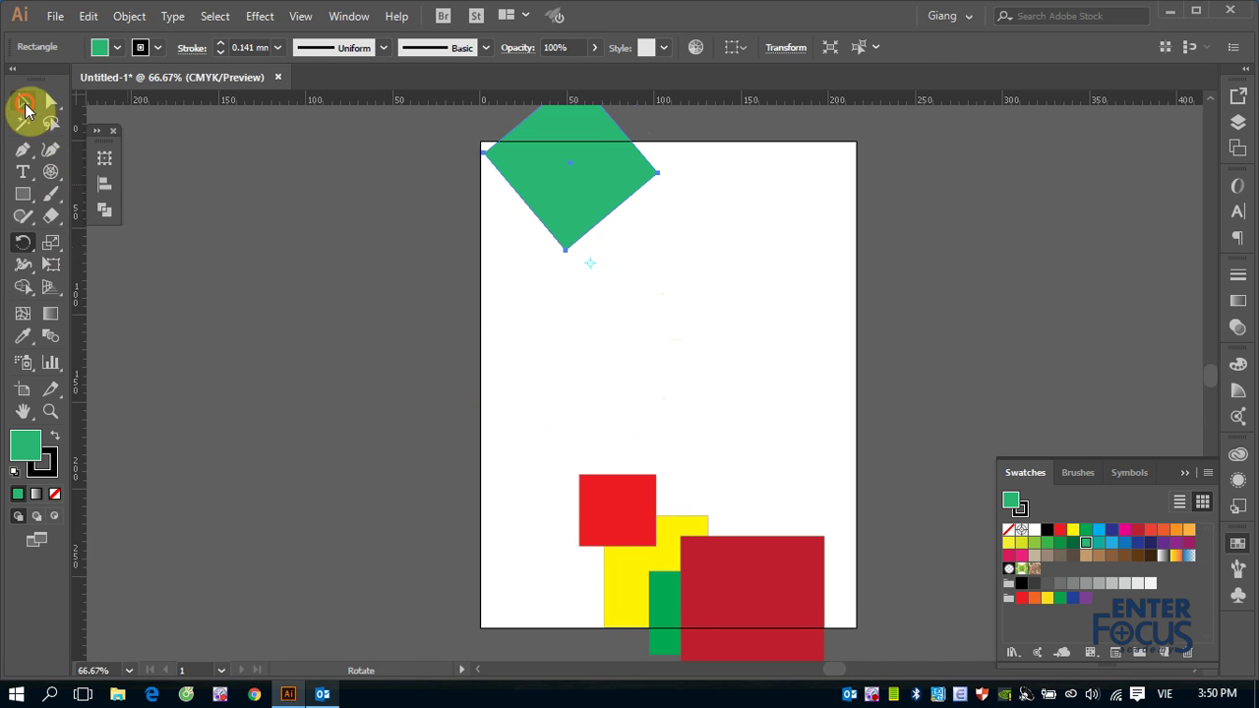
drag(605, 494, 565, 371)
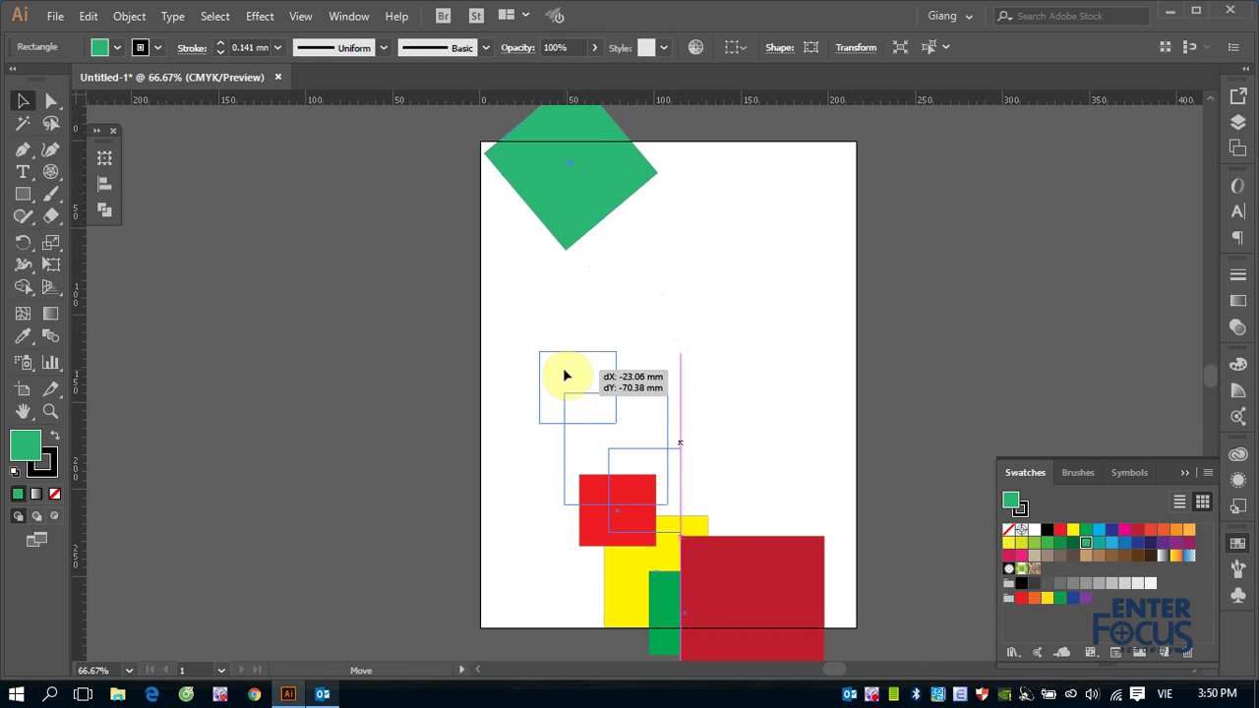
click(782, 371)
mouse_move(646, 430)
mouse_down()
mouse_move(636, 375)
mouse_move(633, 388)
mouse_up()
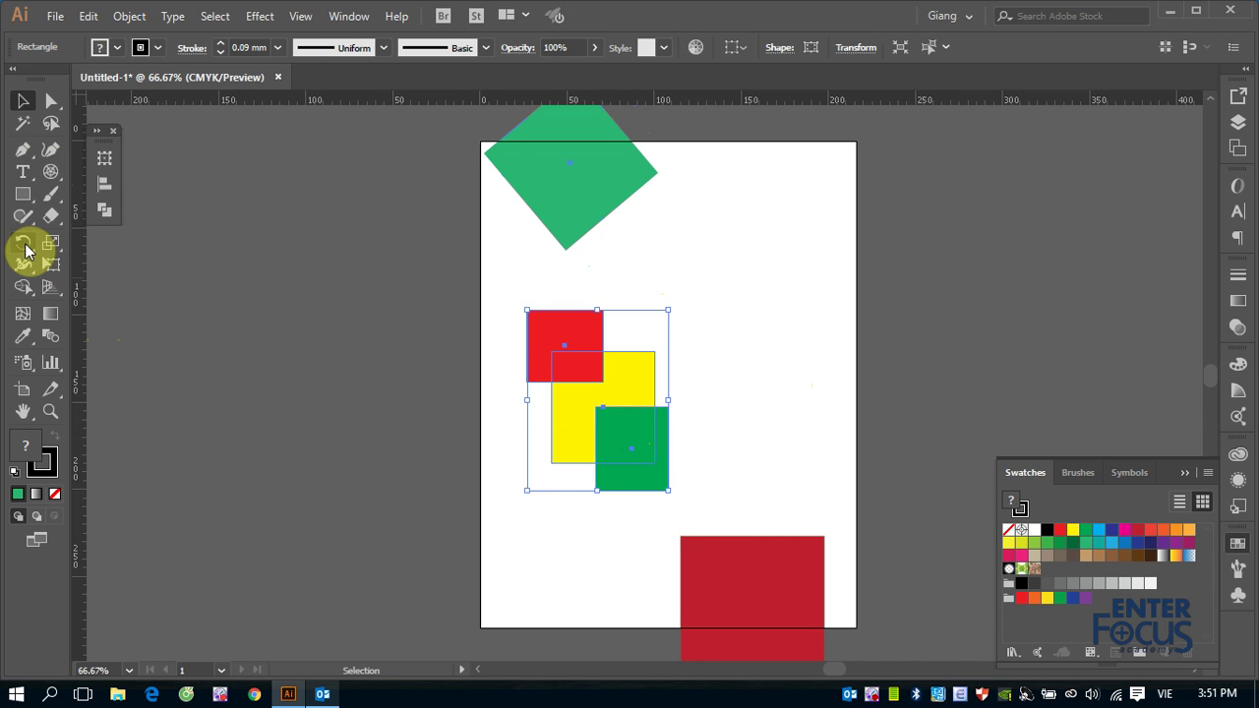
click(25, 251)
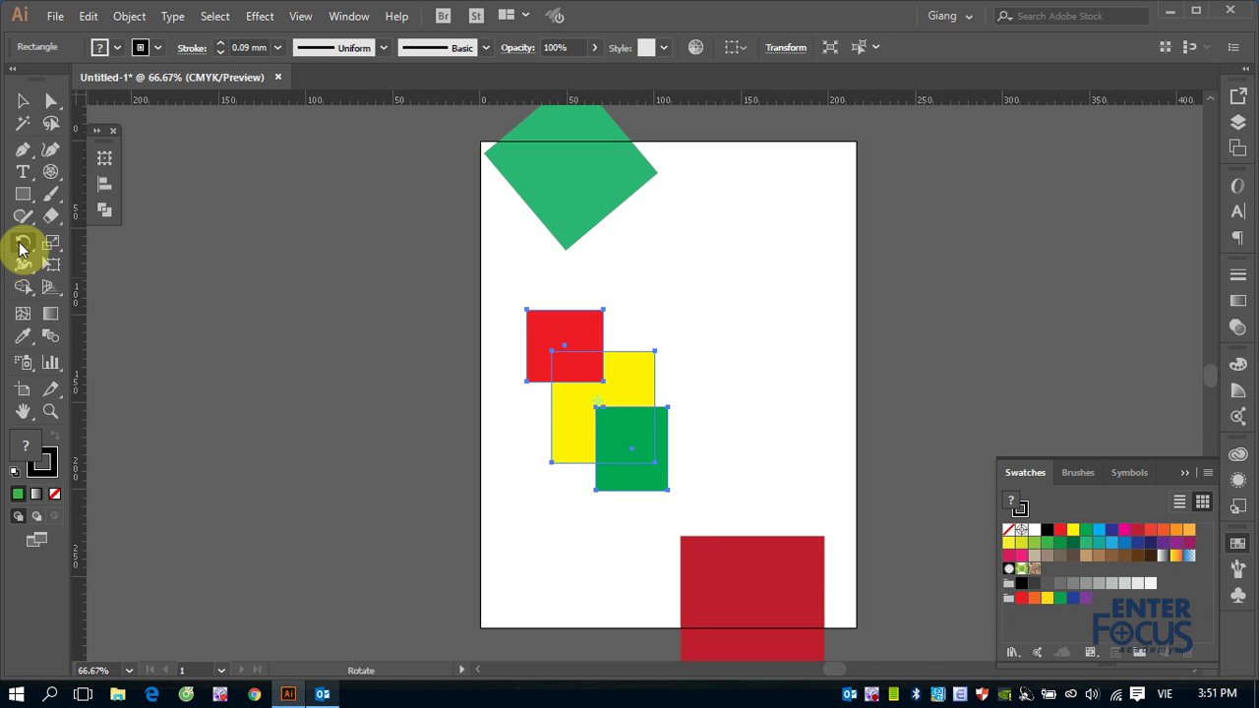
Step: Make a 90° rotated copy of the three squares using the Rotate dialog with Preview
double_click(19, 249)
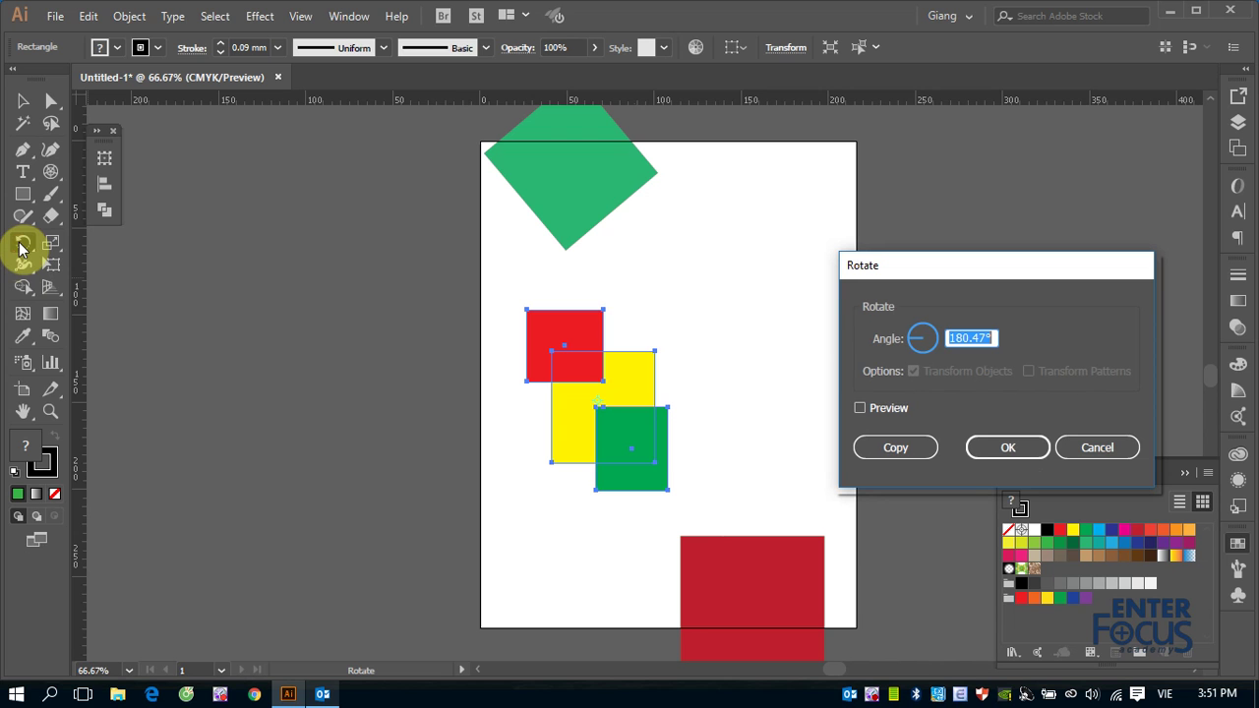
drag(951, 267, 885, 215)
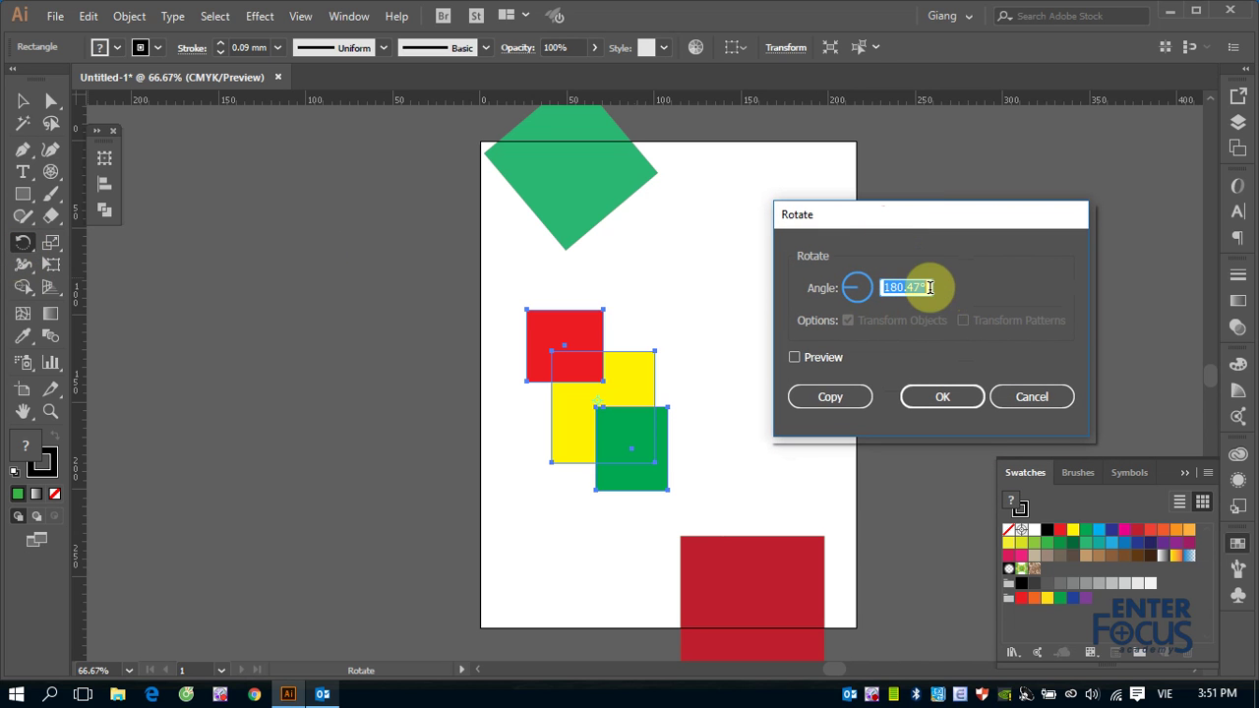
text(9)
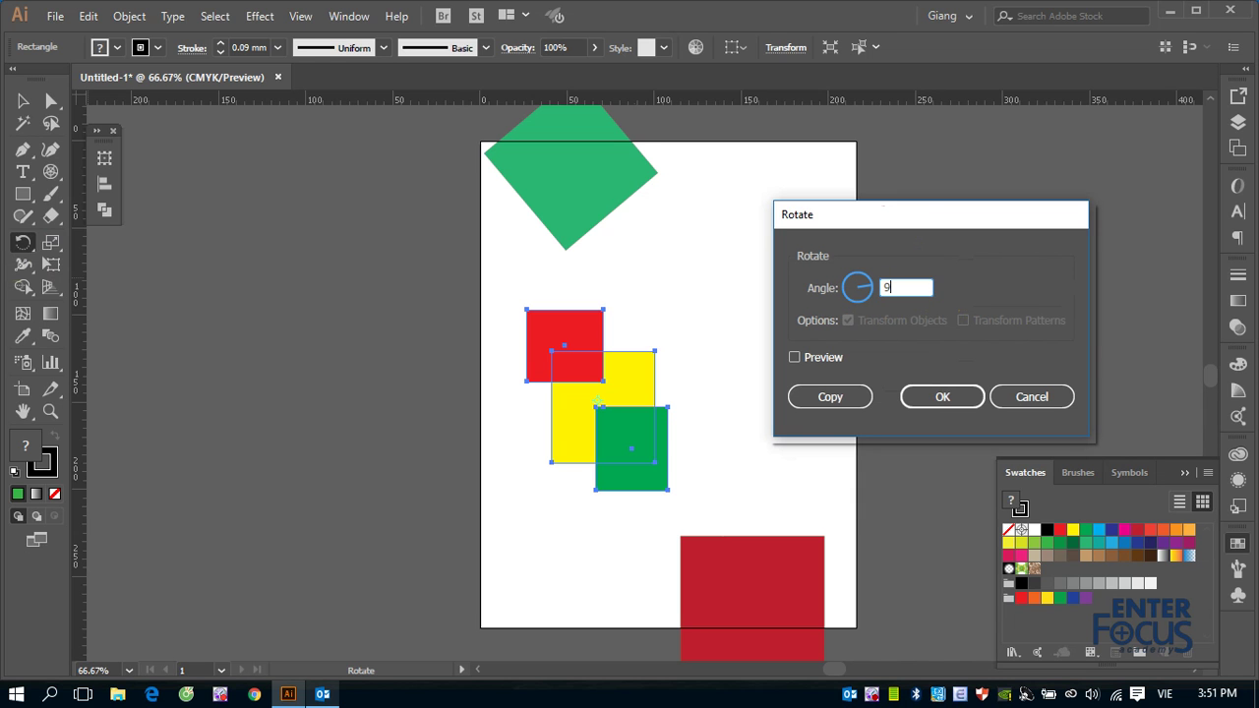
text(0)
click(794, 358)
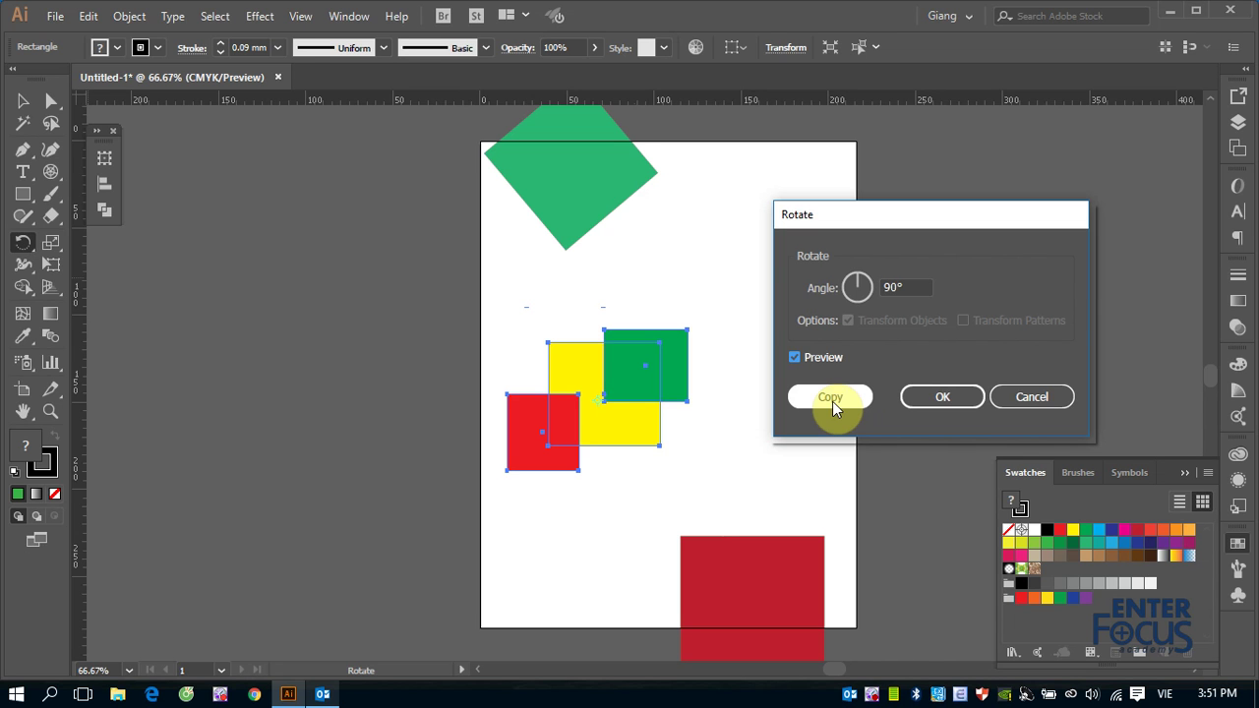
click(832, 401)
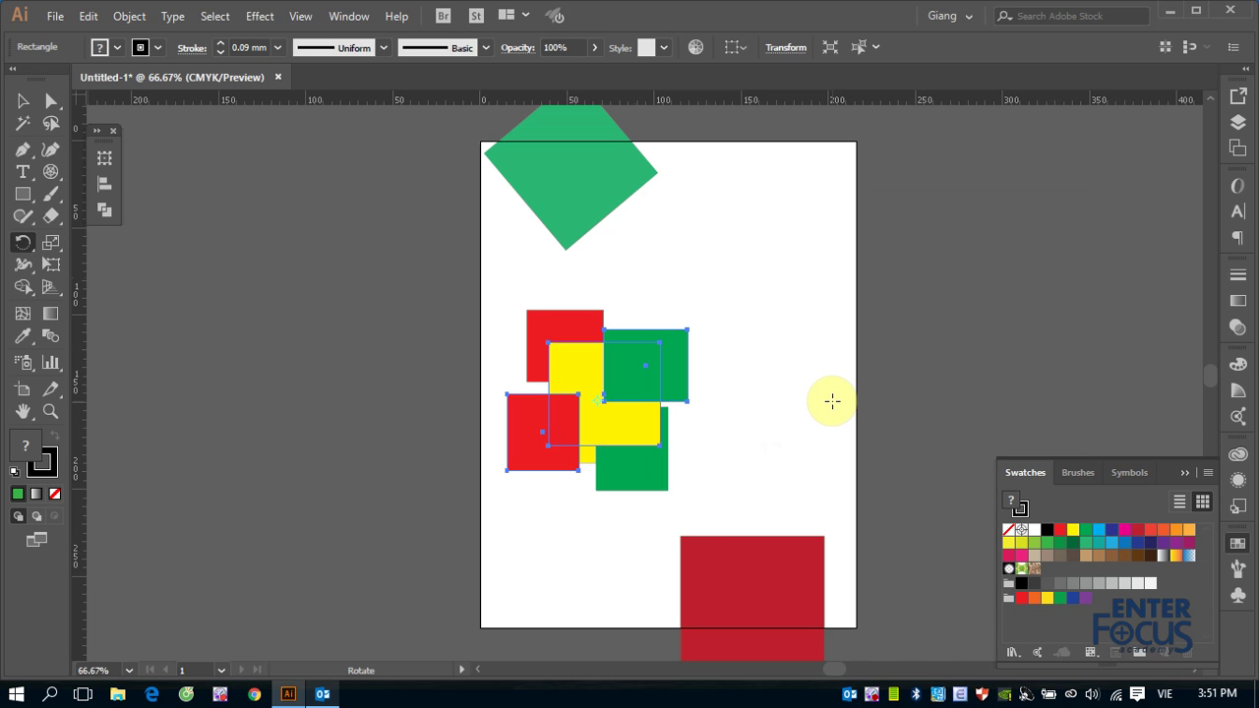
Step: Drag the rotated copies of the squares off the page and delete them
click(23, 101)
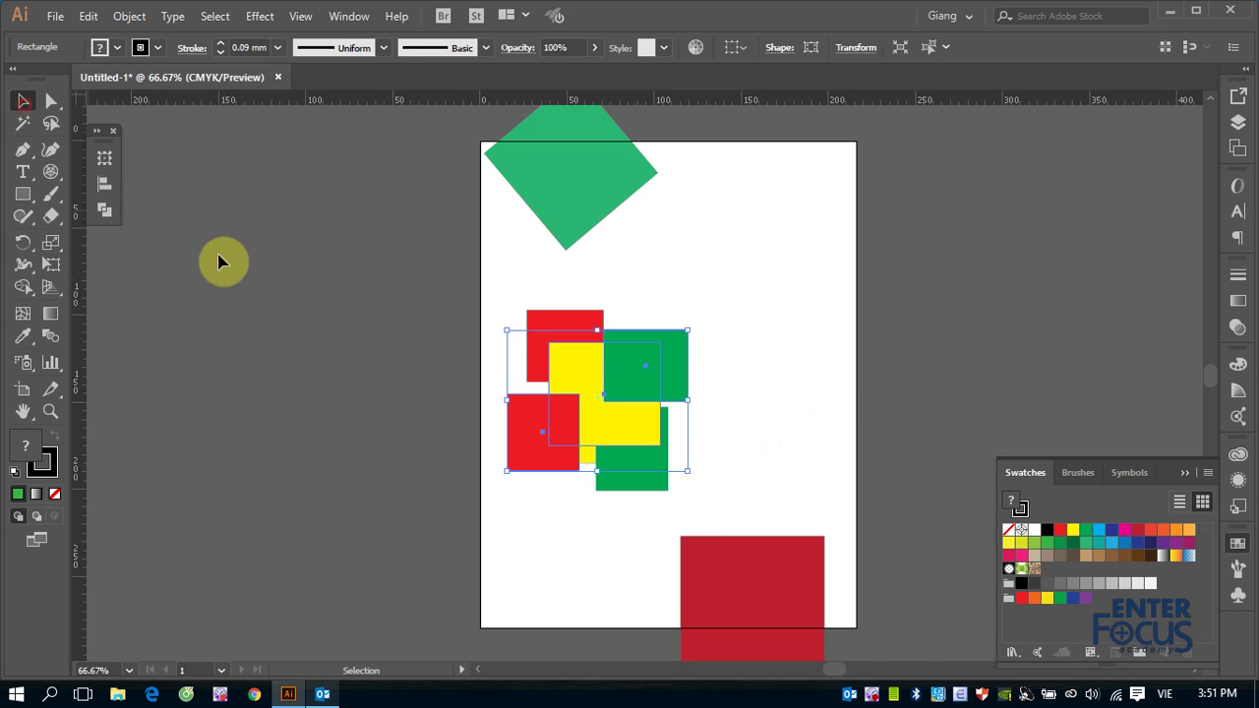
click(241, 266)
drag(642, 374, 356, 396)
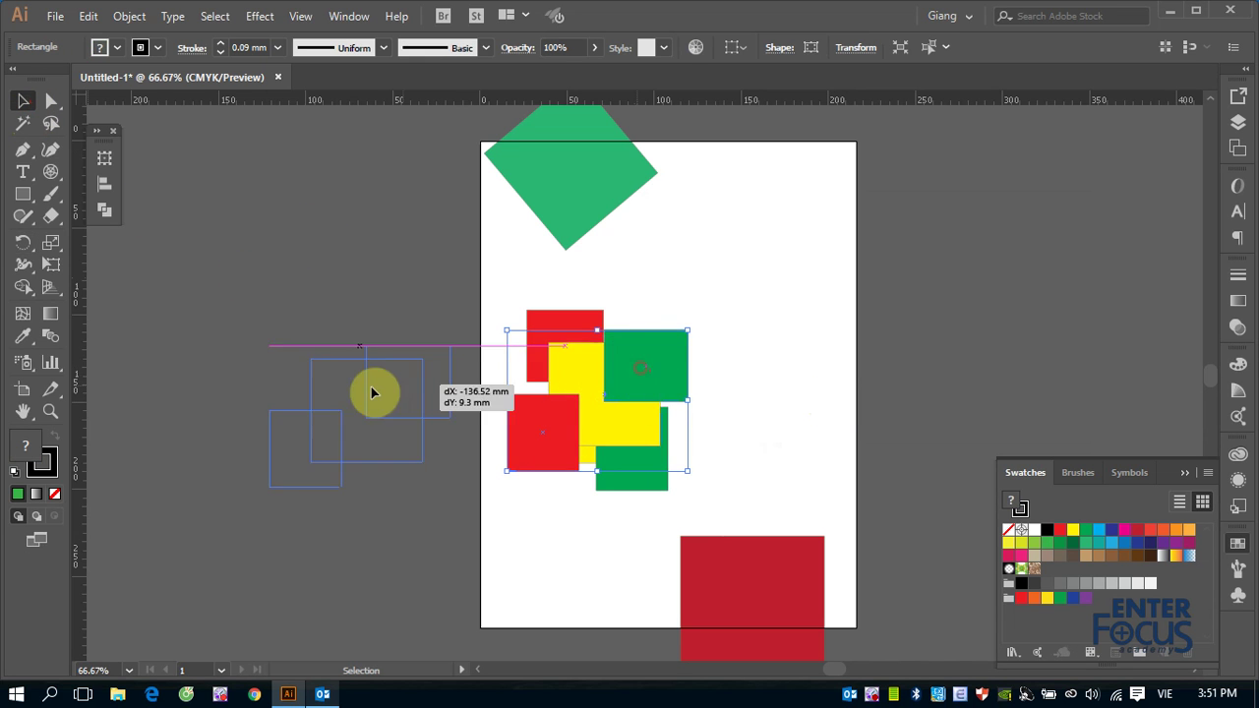
key(Delete)
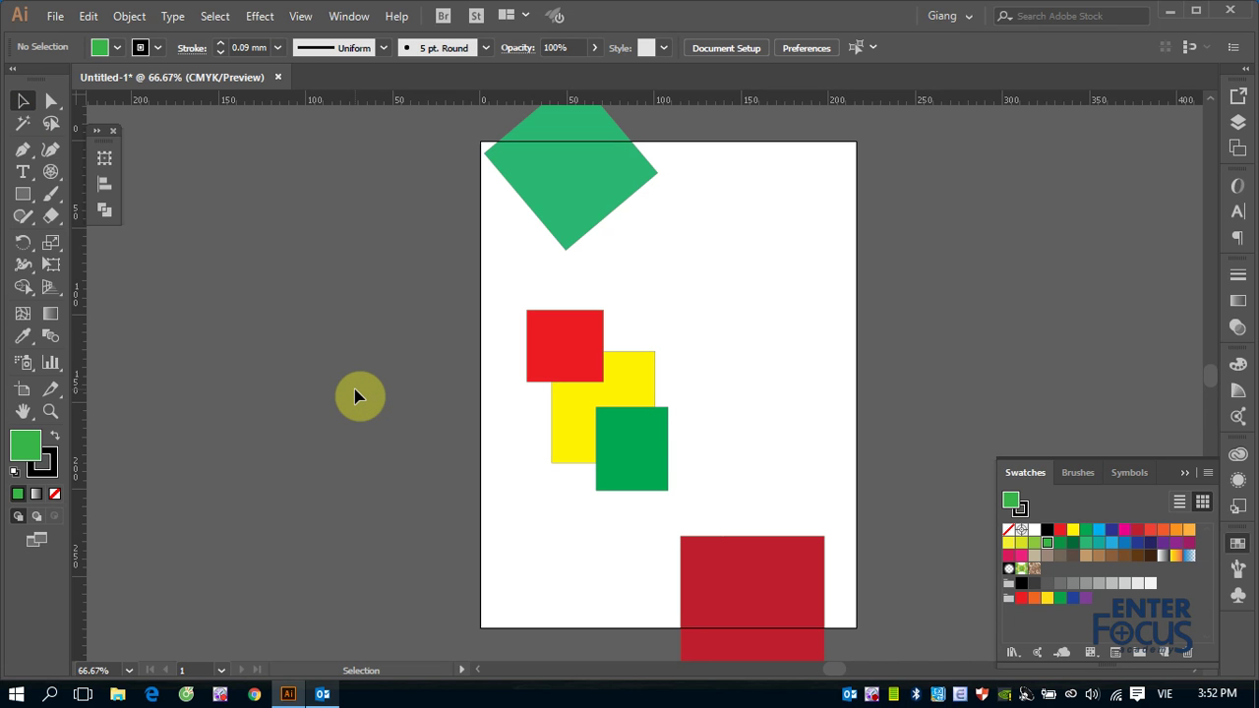
Step: Move the three squares up-right and the green diamond and dark-red rectangle off the page right
click(22, 243)
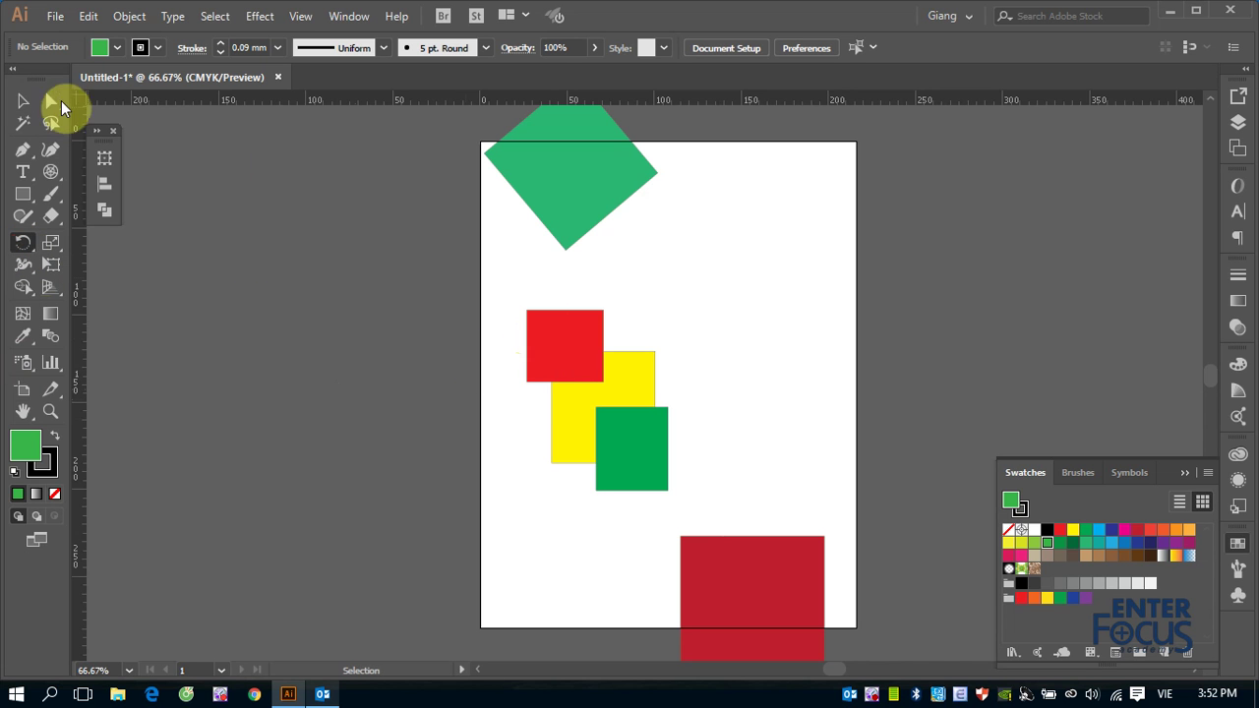
click(21, 100)
click(569, 369)
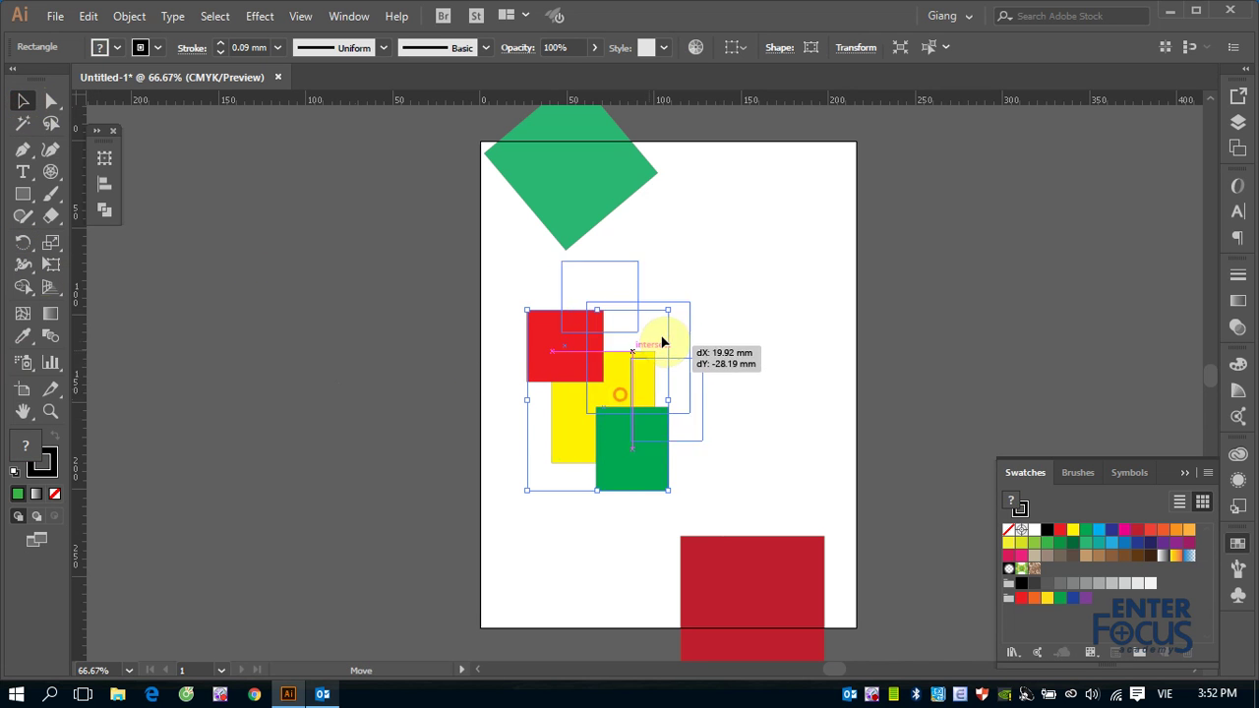
drag(612, 398, 670, 332)
drag(544, 199, 979, 223)
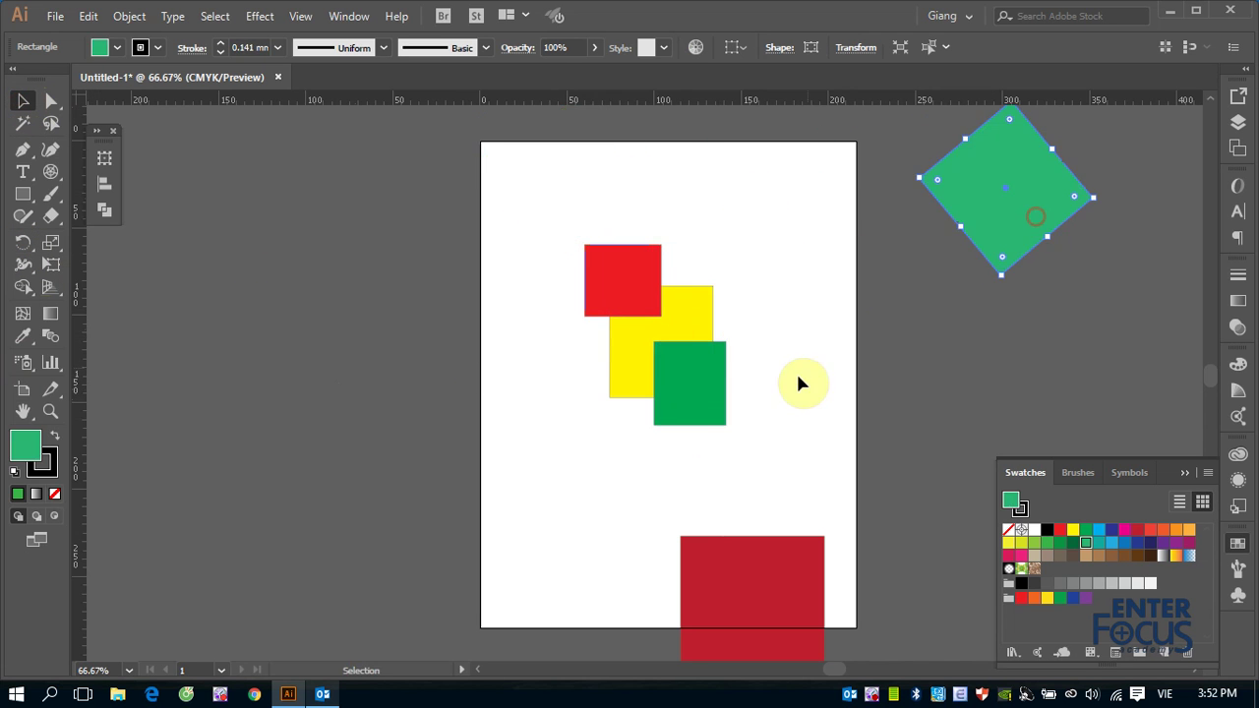
drag(793, 579, 1102, 346)
click(617, 366)
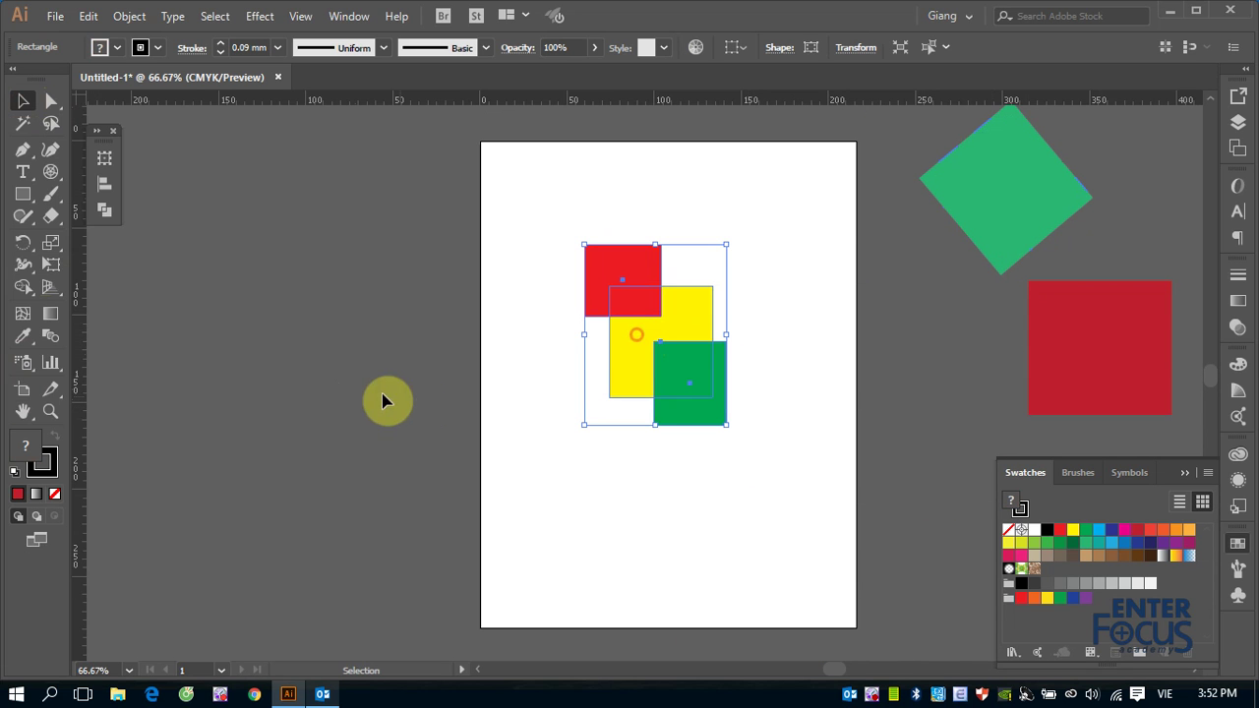
click(17, 246)
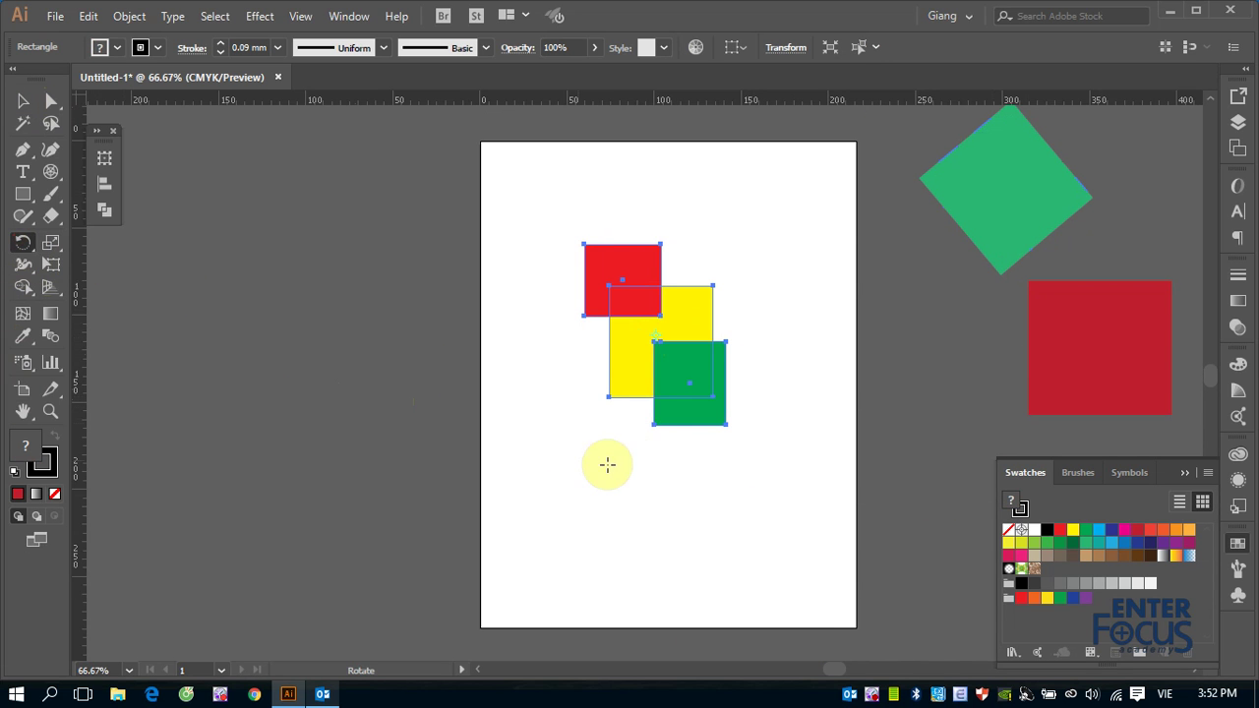
Step: Set the rotation pivot below the three squares and open the Rotate settings around it
click(656, 333)
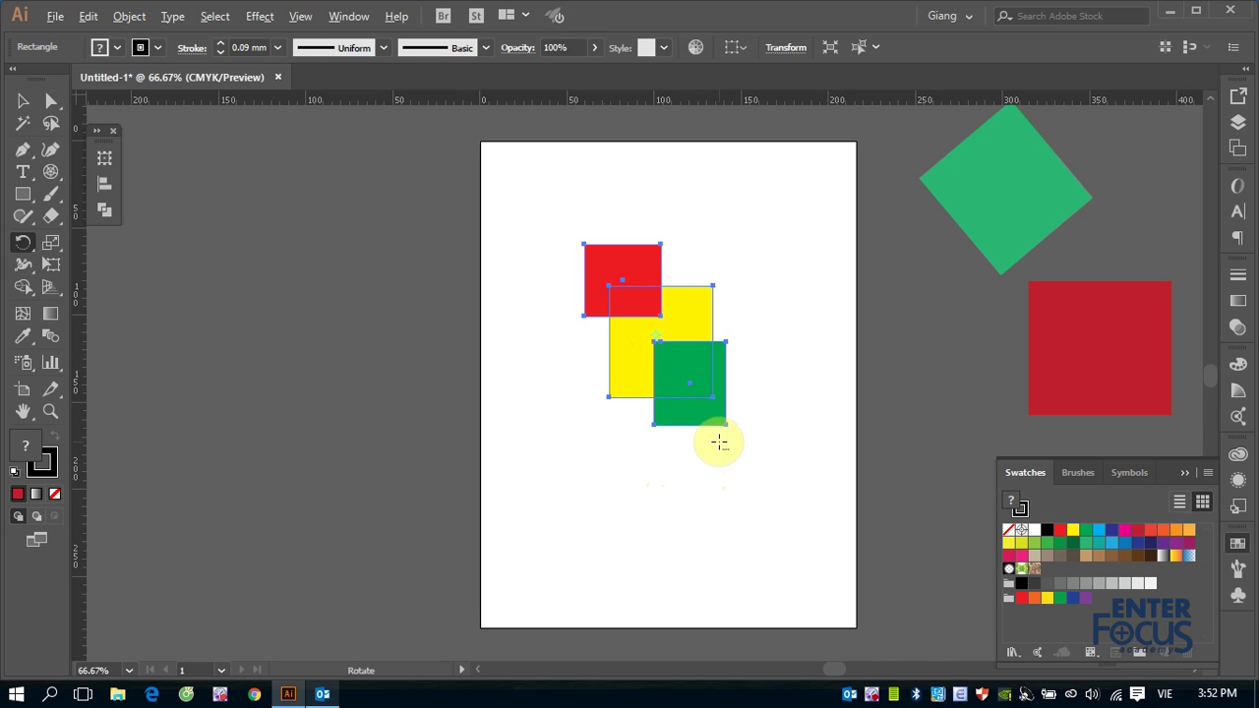
alt+click(654, 457)
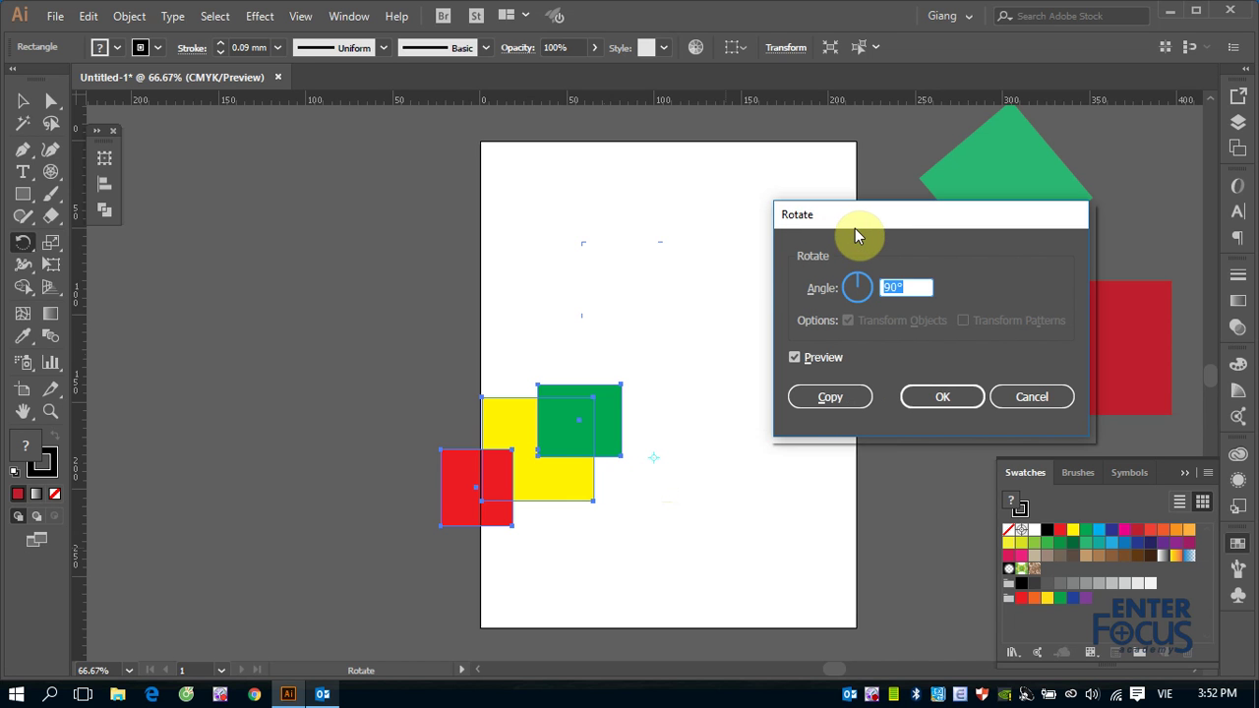
Step: Rotate the red, yellow and green squares by a 45° angle, checking the preview
click(910, 288)
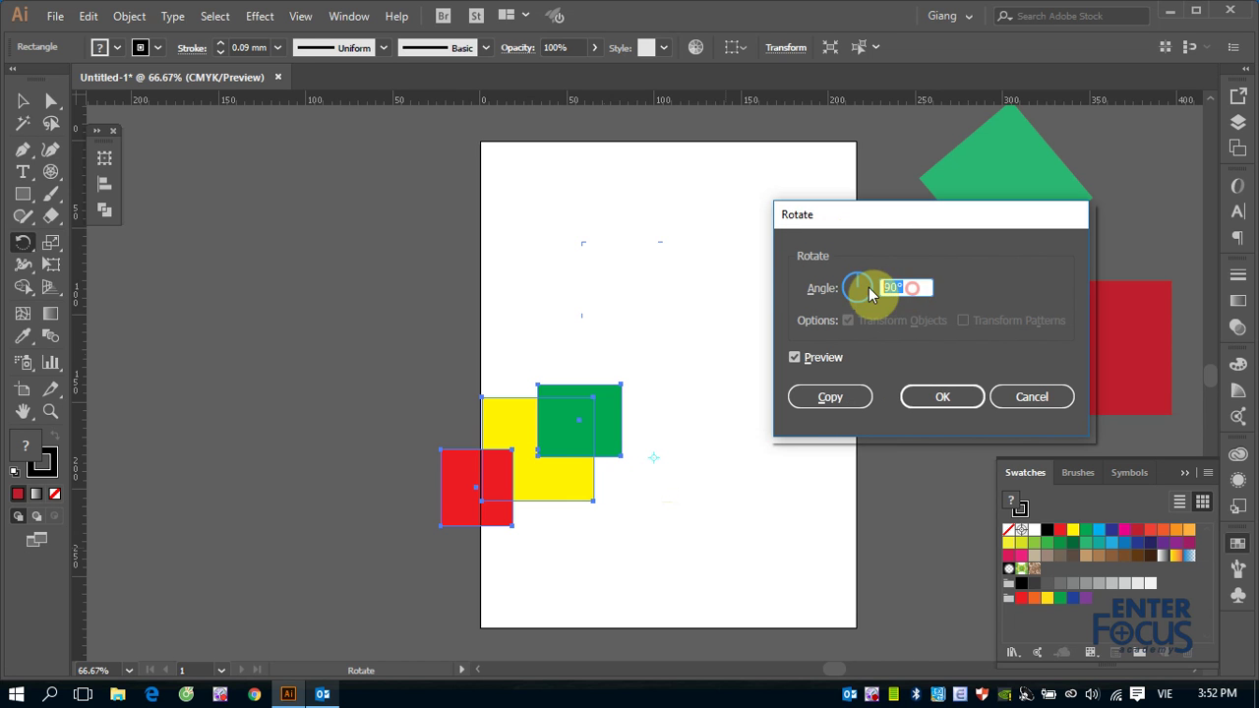
text(45)
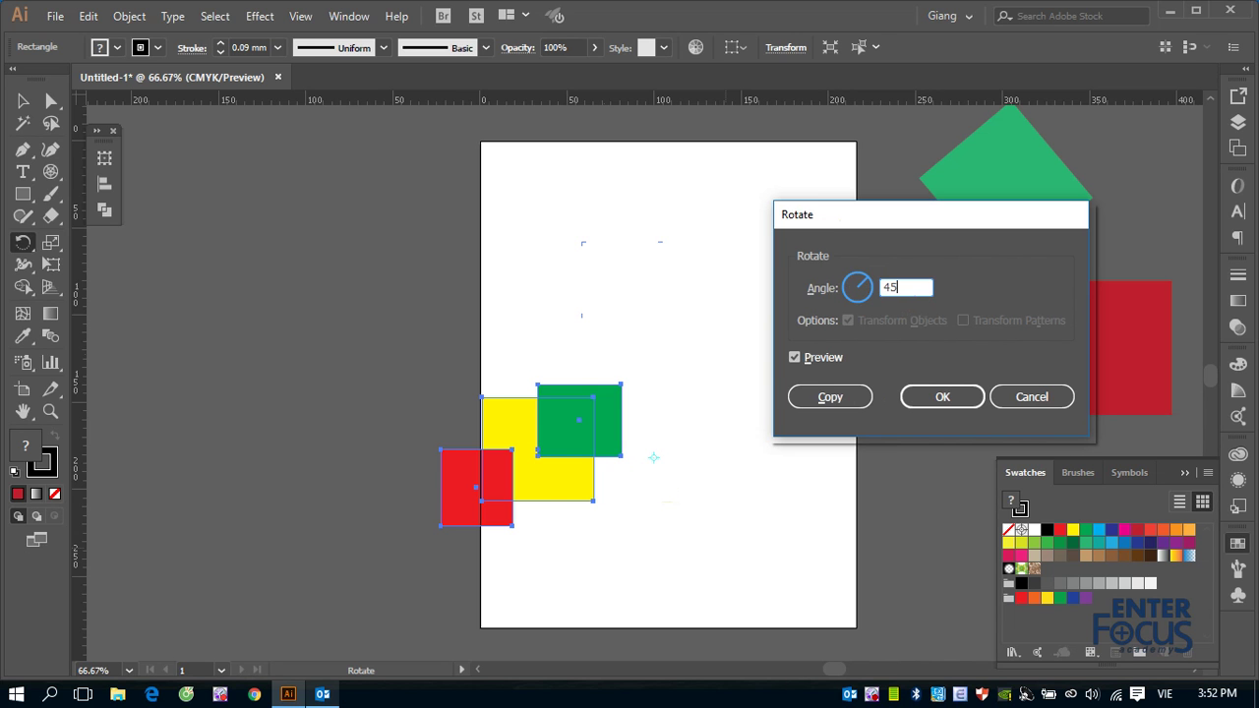
click(795, 357)
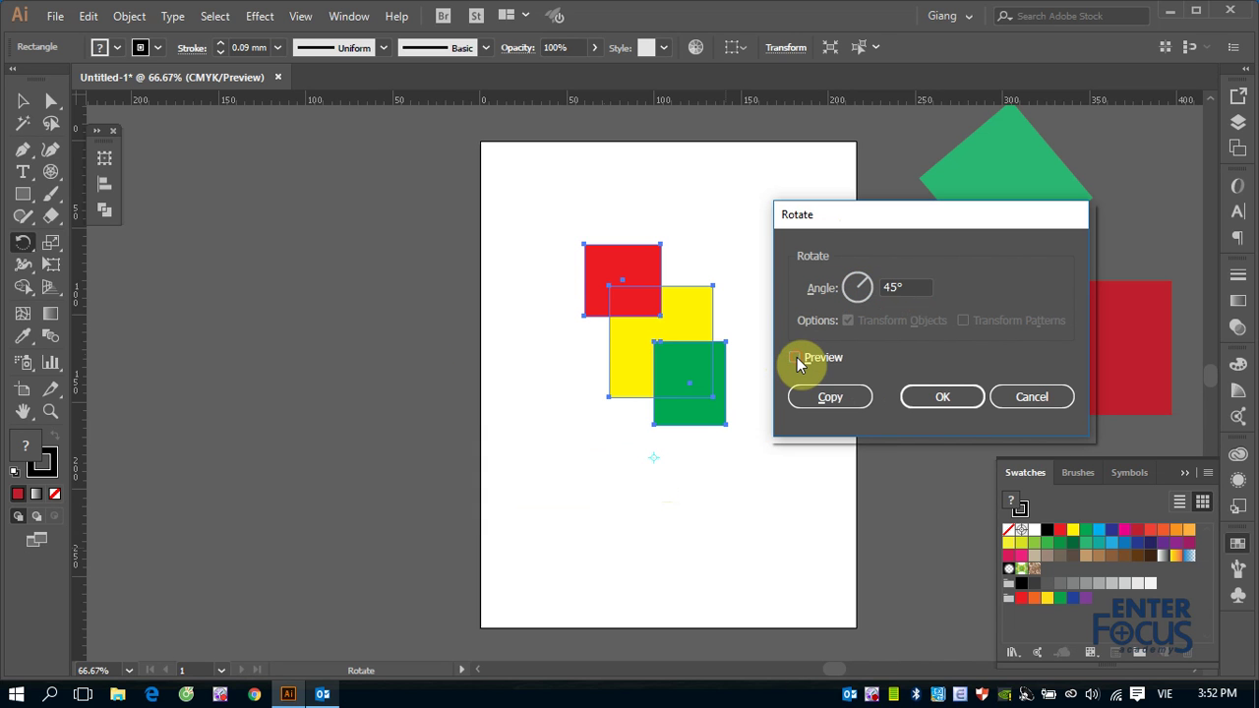
click(797, 357)
click(939, 397)
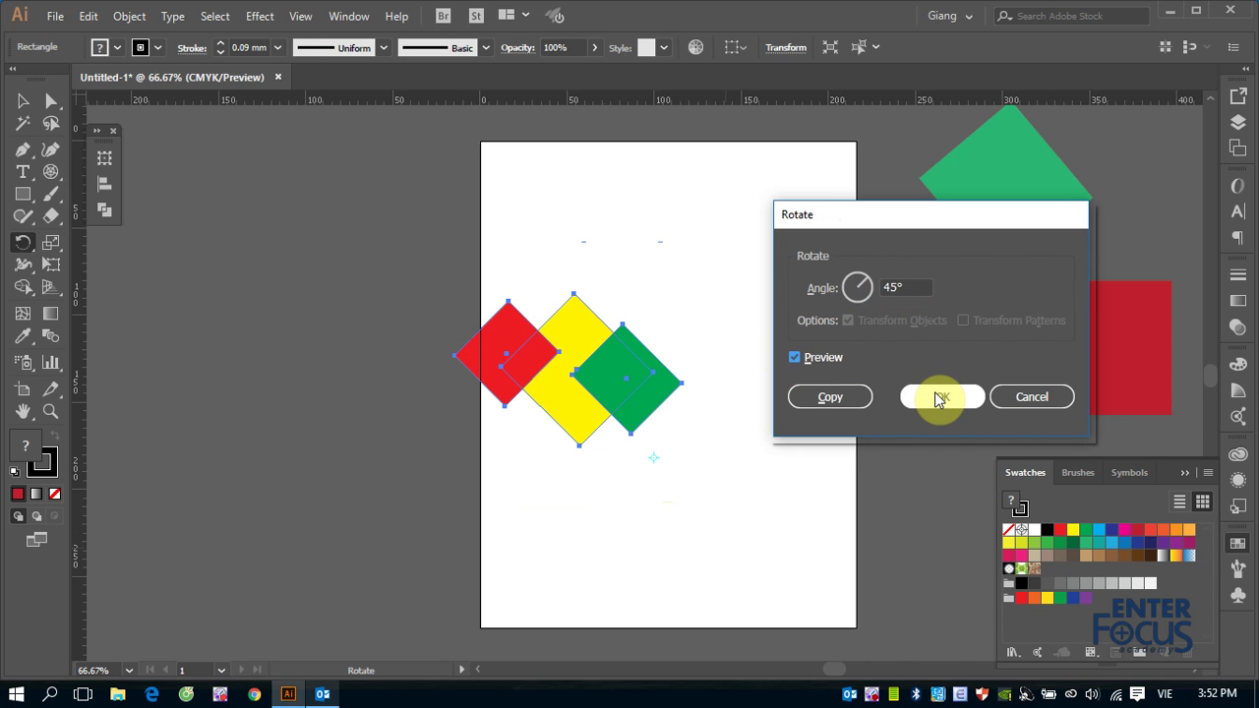
click(939, 397)
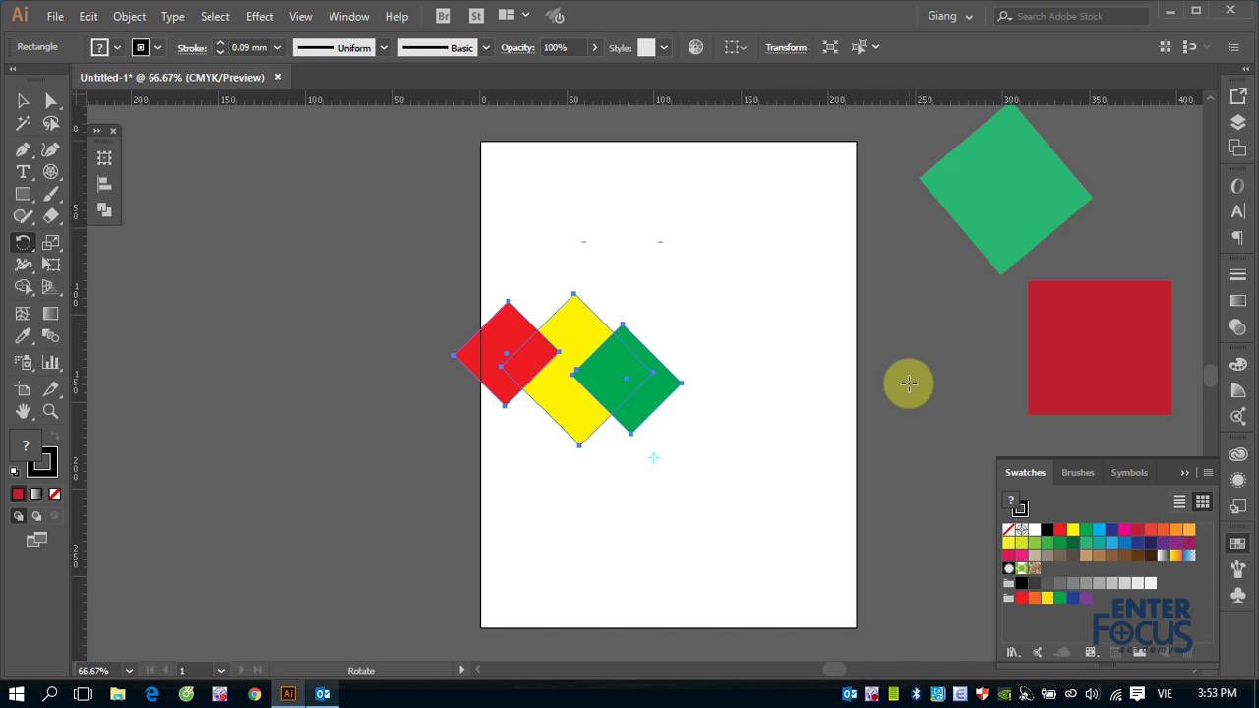
Step: Delete the three diamonds and move the dark-red square onto the artboard
click(23, 101)
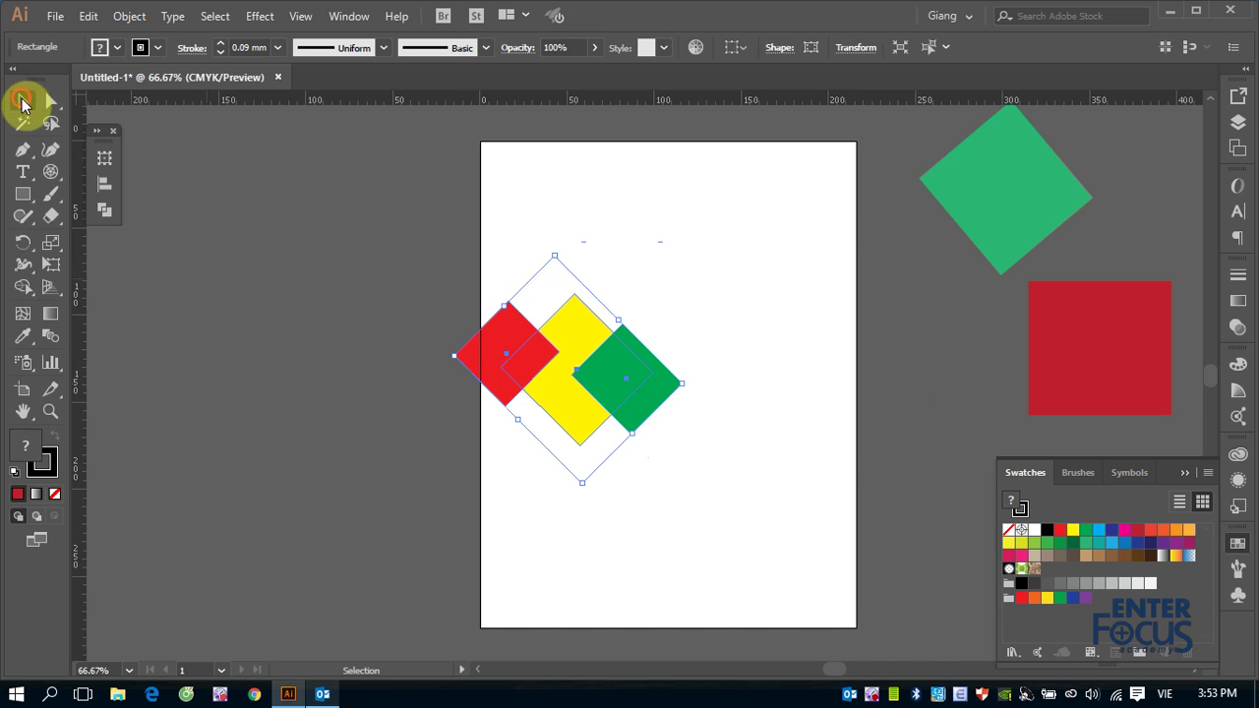
key(Delete)
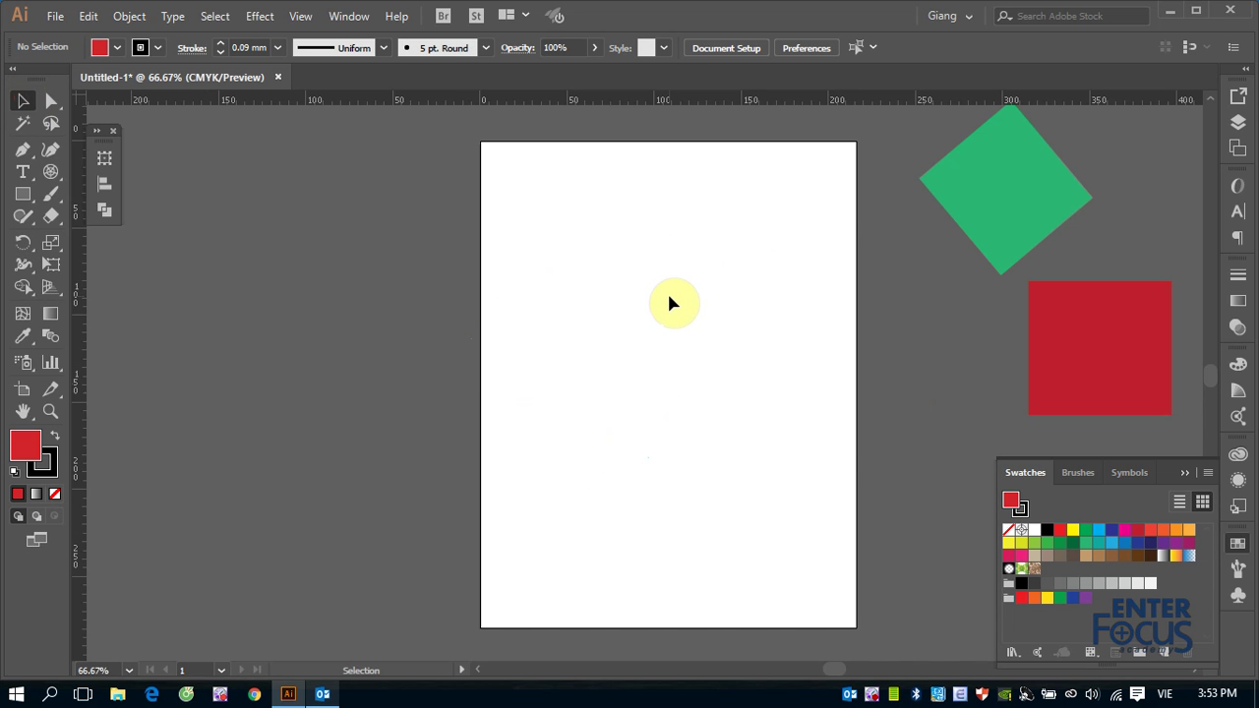
drag(1048, 350, 618, 340)
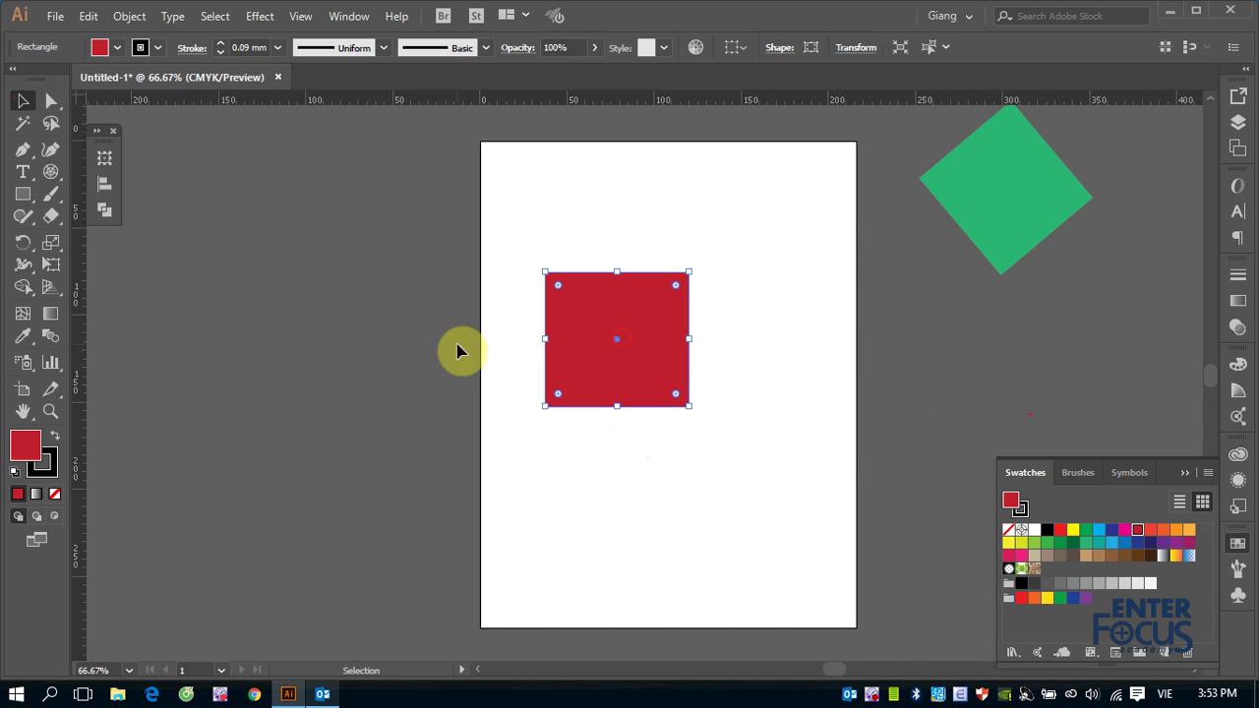
Step: Briefly pick the Reflect tool, then select and delete the dark-red square
click(20, 248)
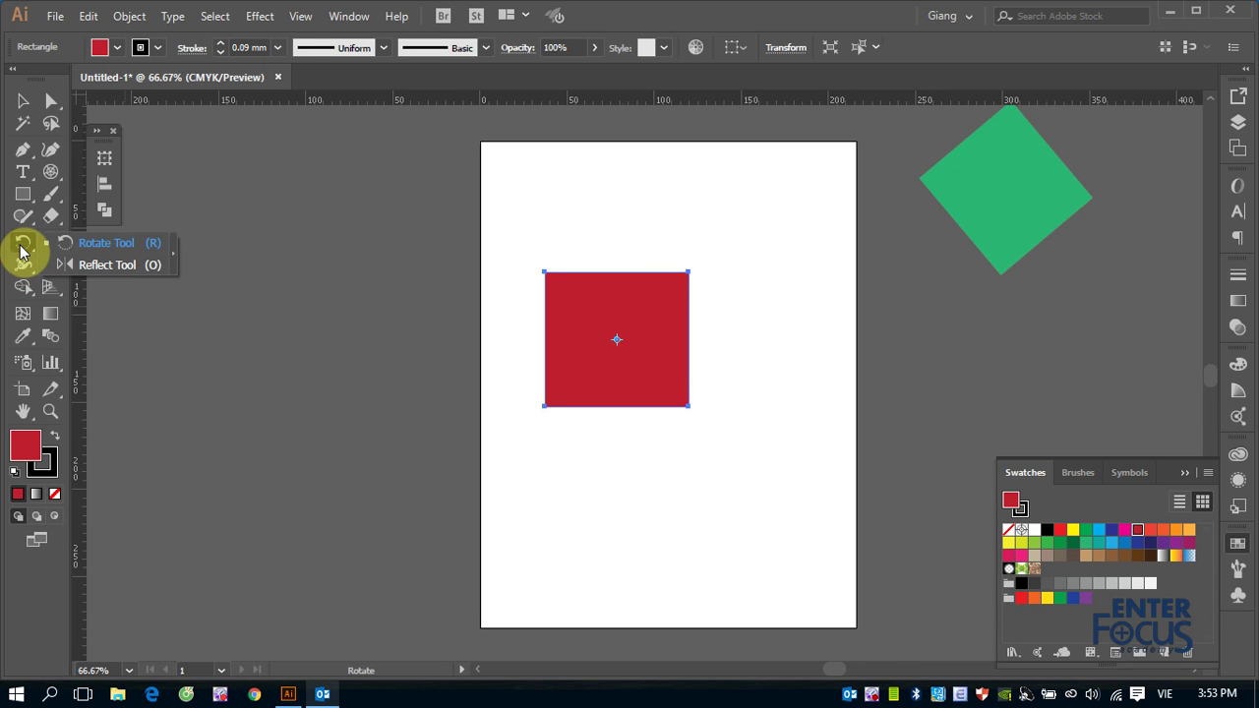
click(108, 264)
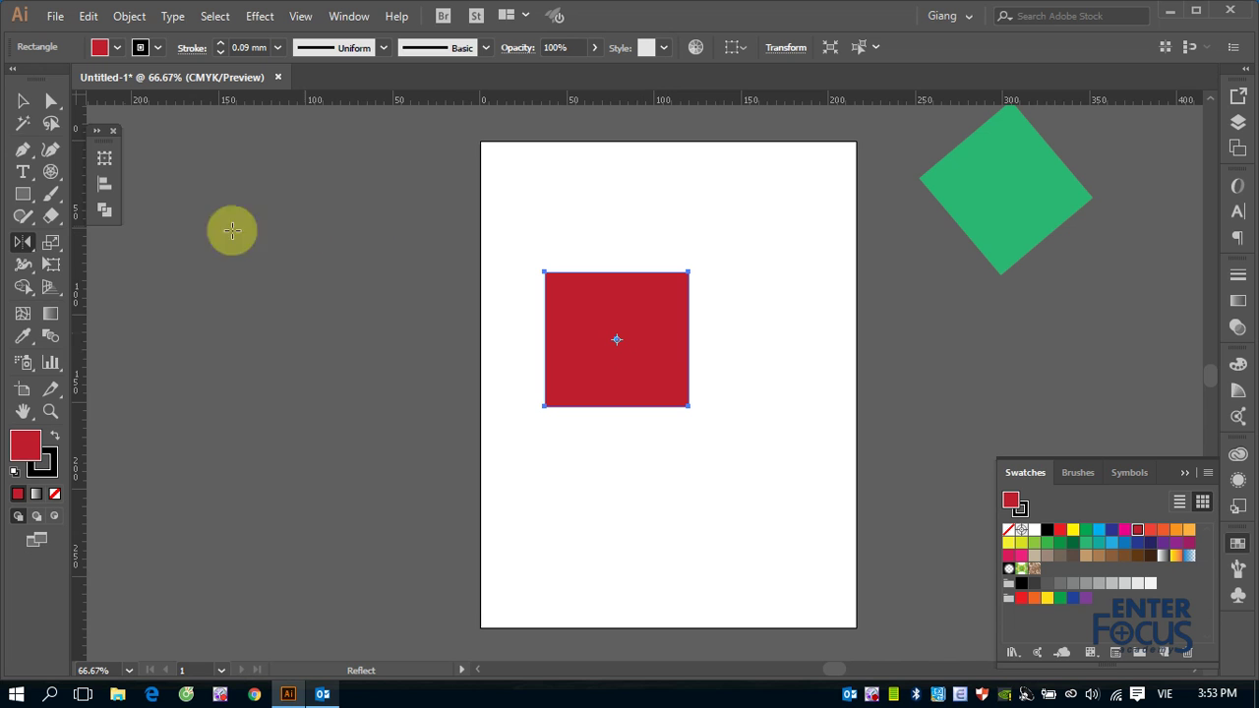
click(21, 99)
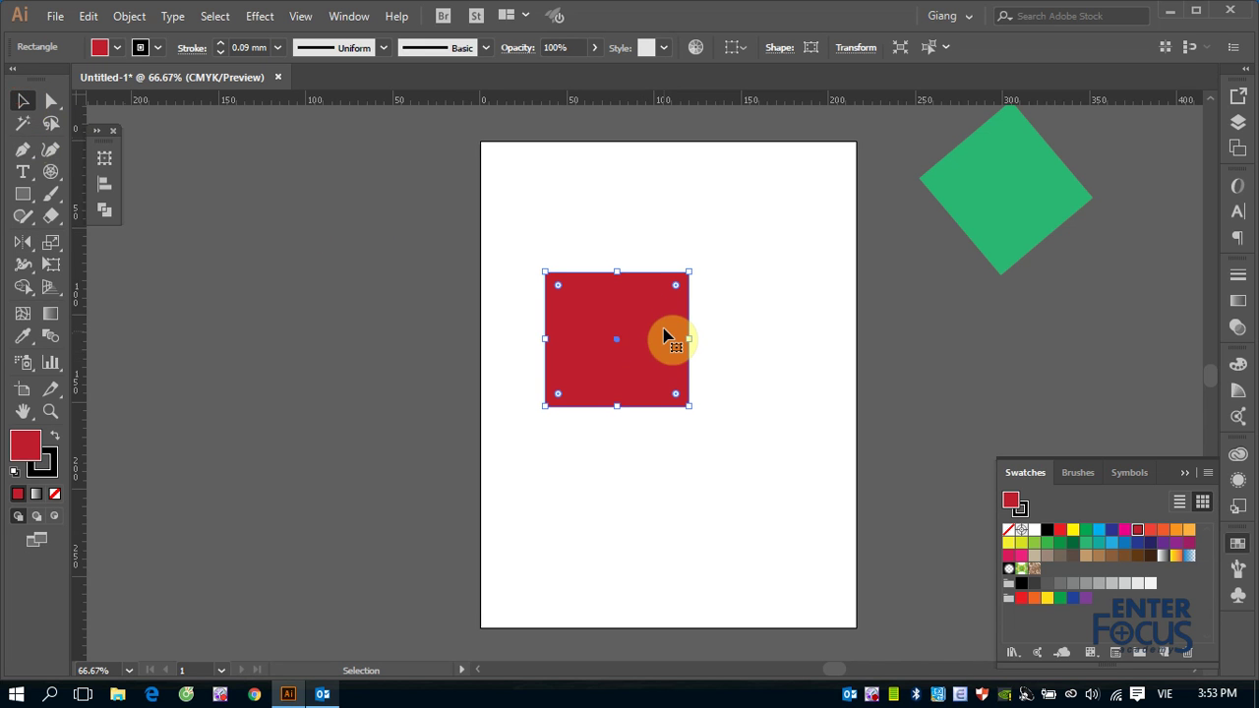
key(Delete)
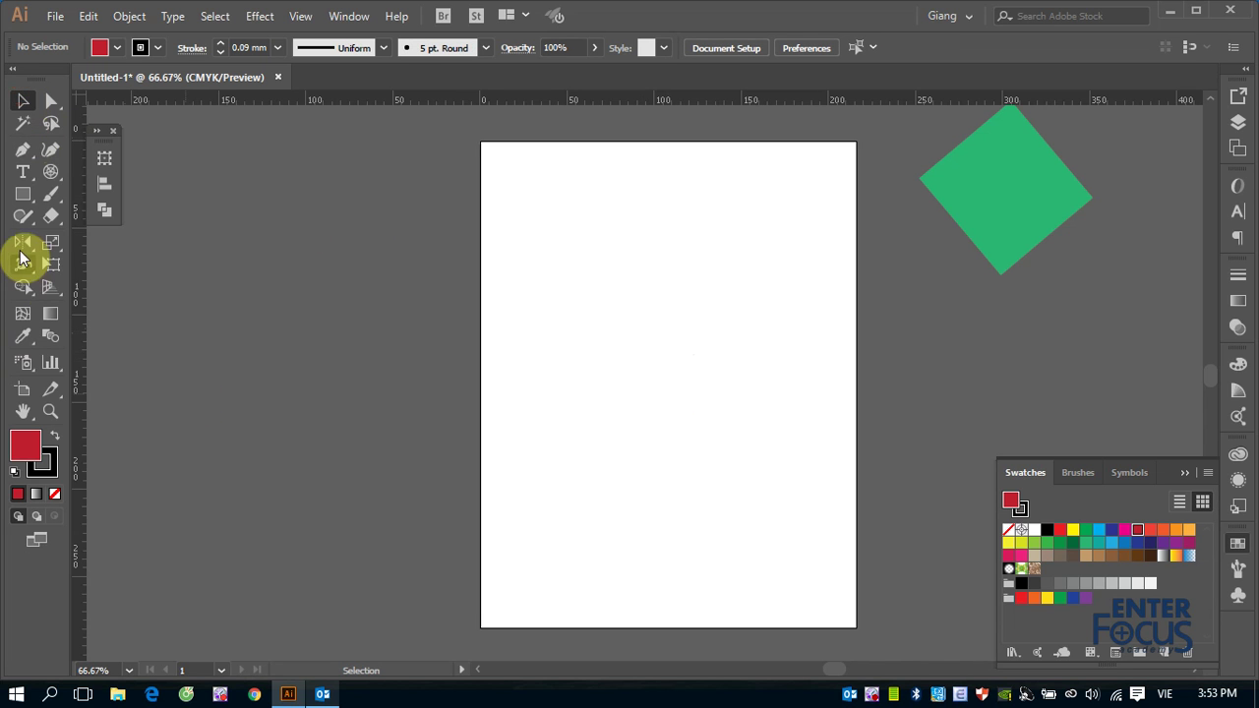
Step: Place a text object near the page centre, clear its placeholder and enlarge its frame
click(21, 171)
click(641, 372)
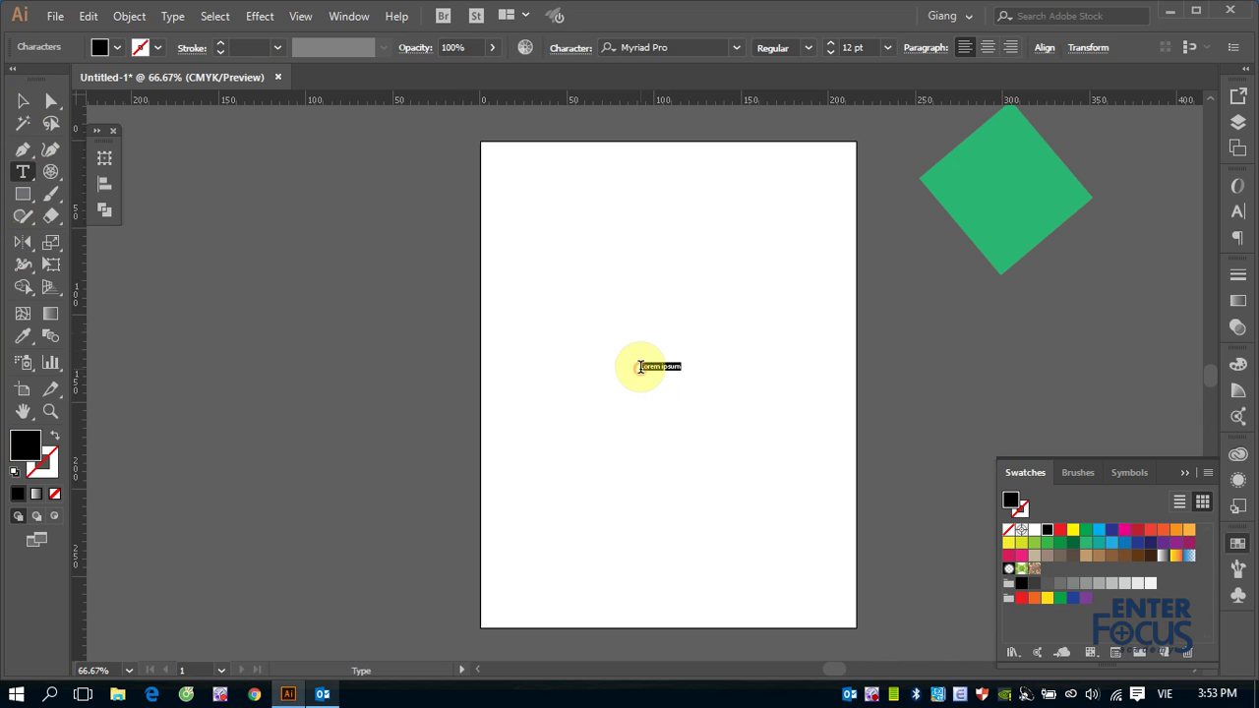
key(BackSpace)
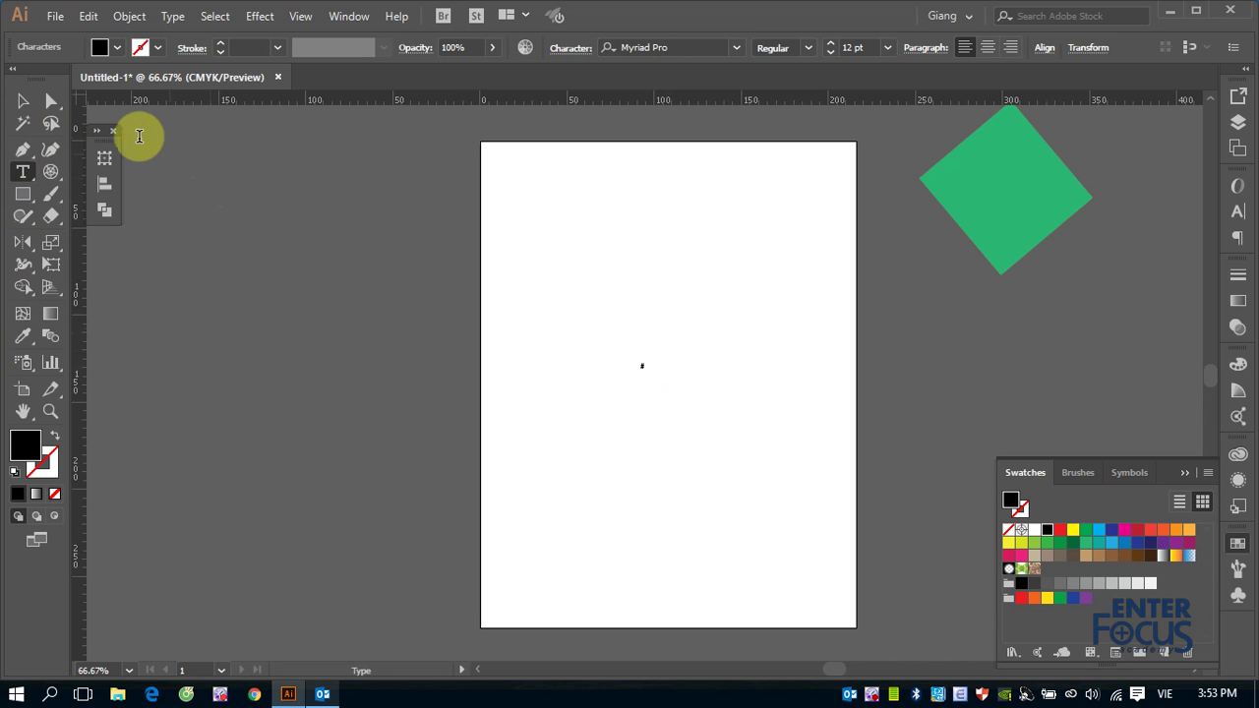
click(24, 102)
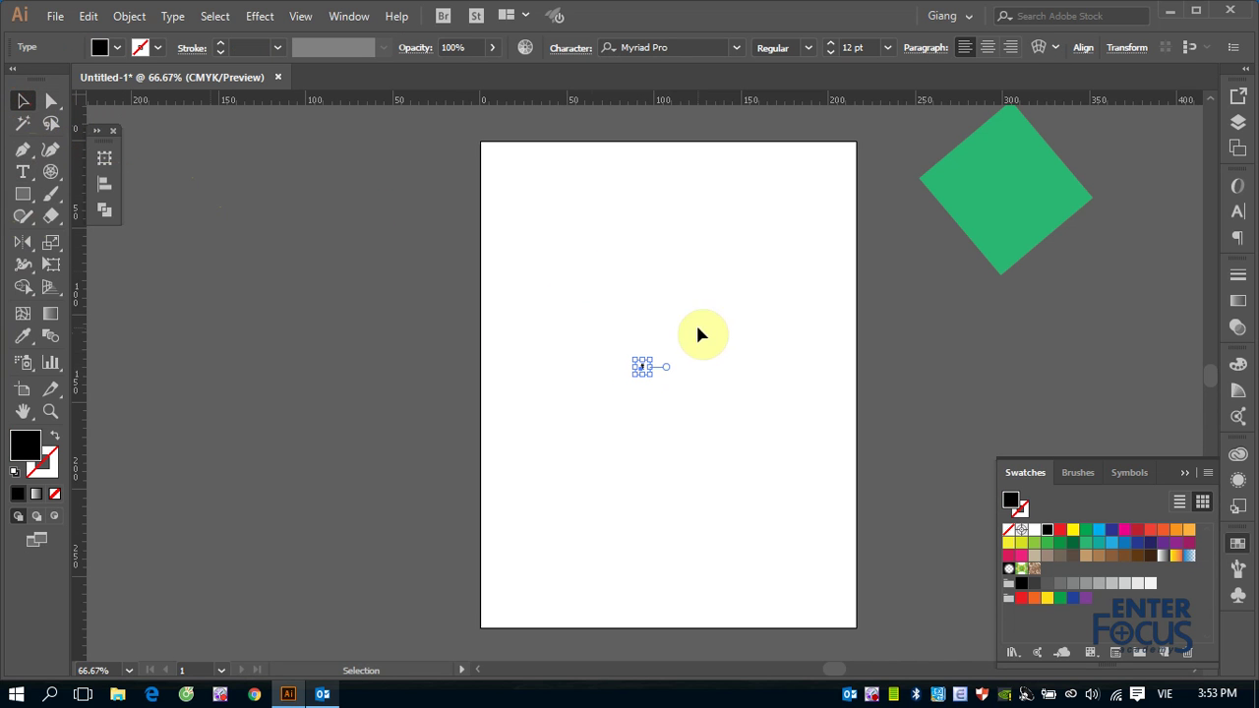
drag(646, 360, 767, 289)
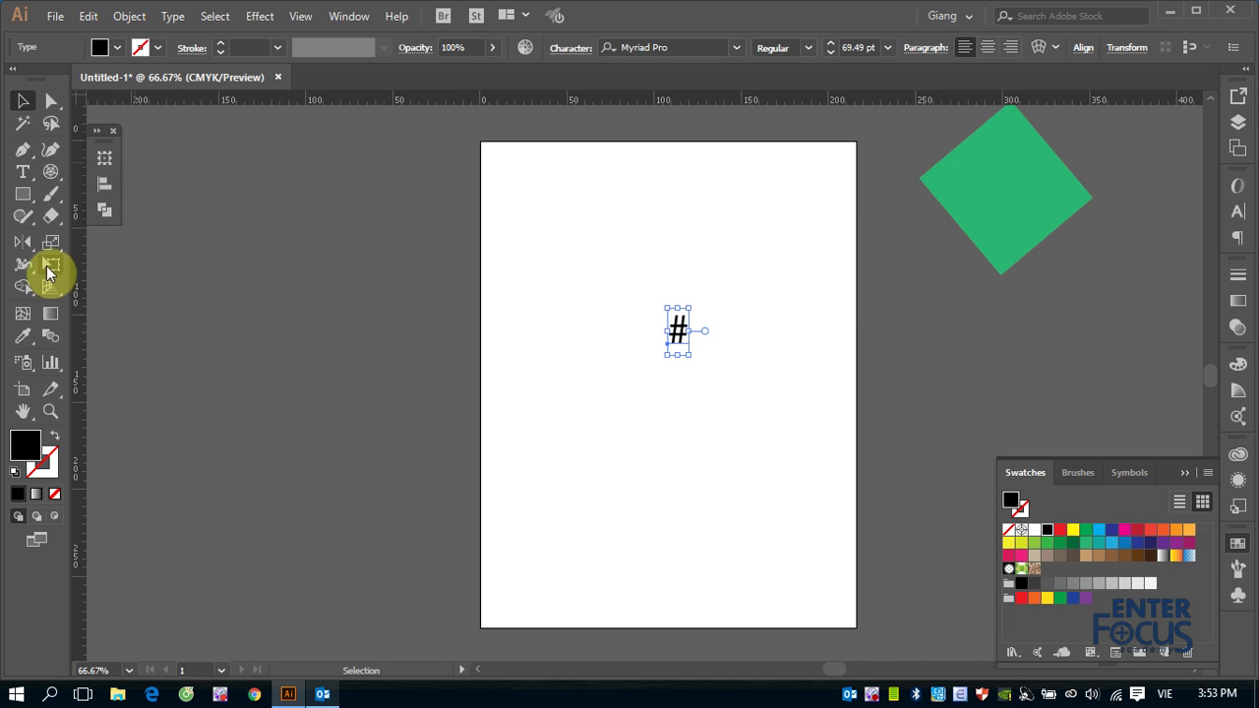
Step: Replace the # with a 3, then enlarge it and move it toward the page centre
click(24, 172)
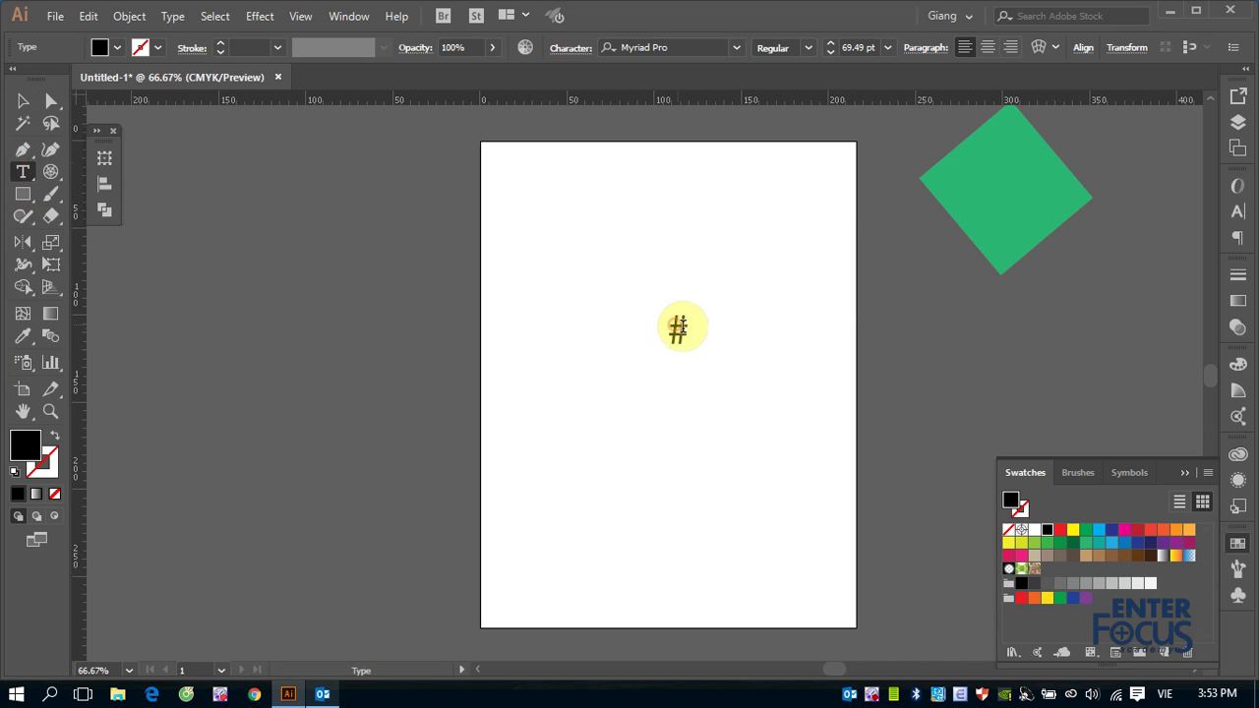
double_click(678, 327)
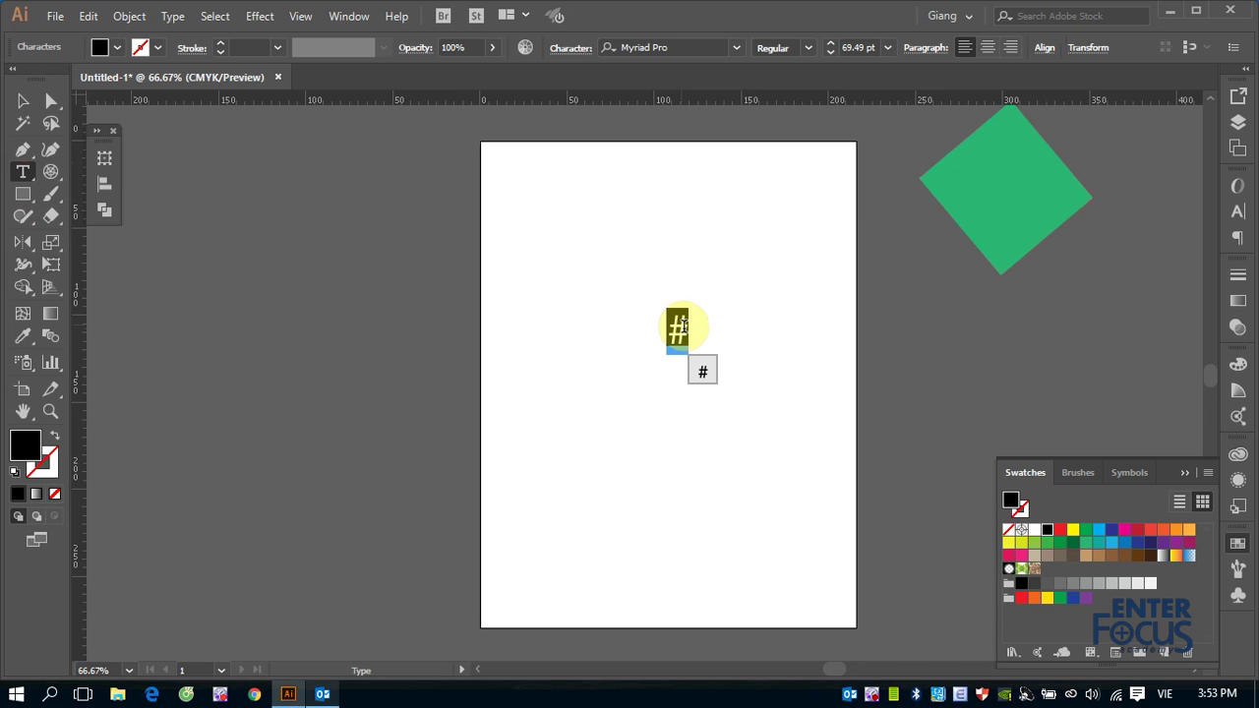
key(BackSpace)
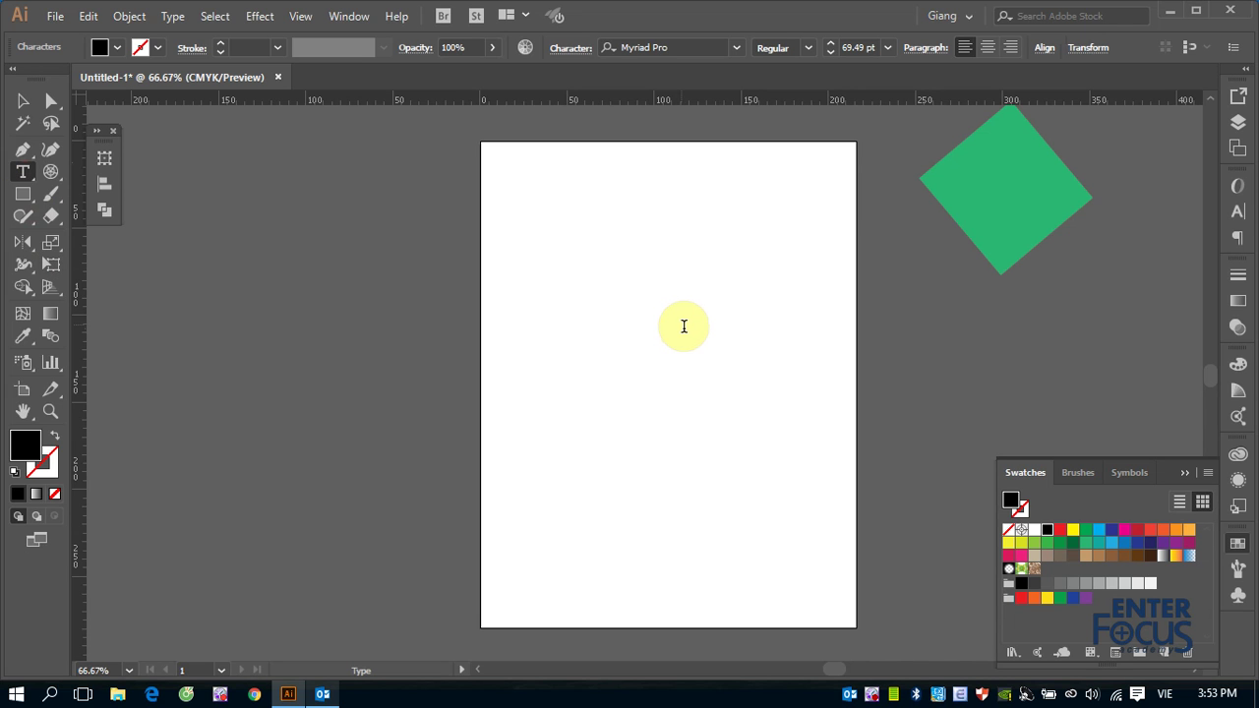
text(3)
click(21, 102)
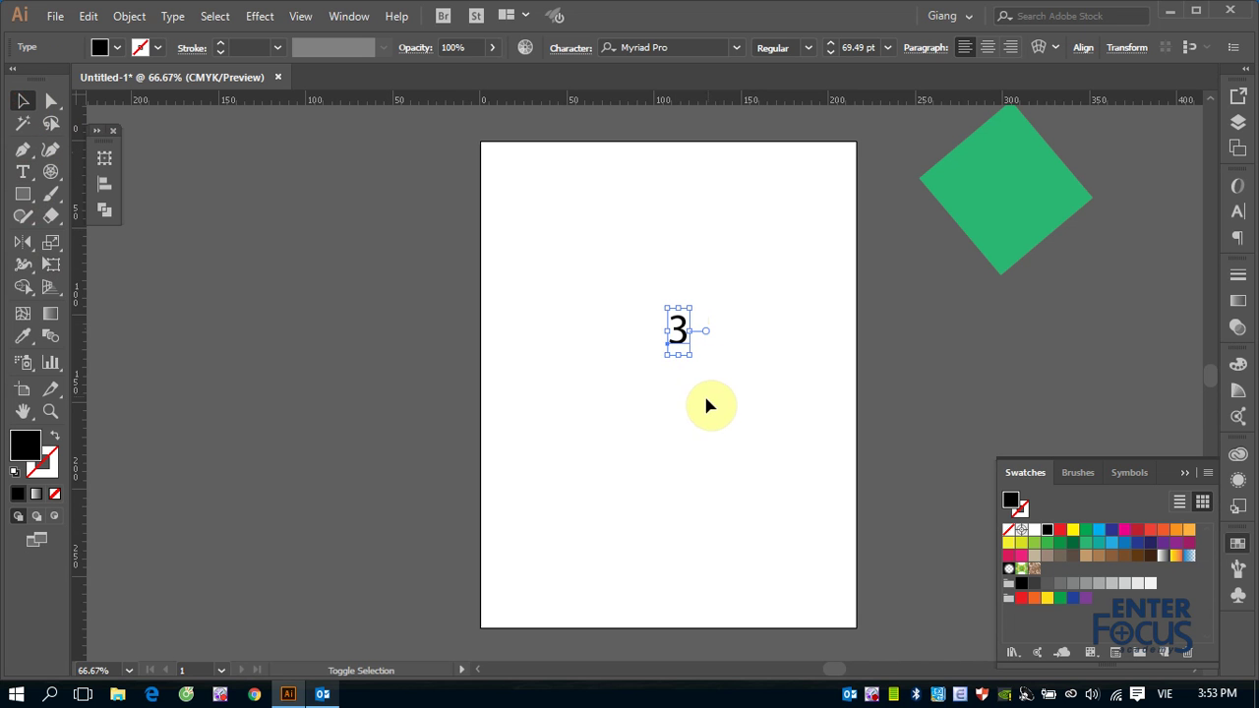
drag(686, 354, 800, 529)
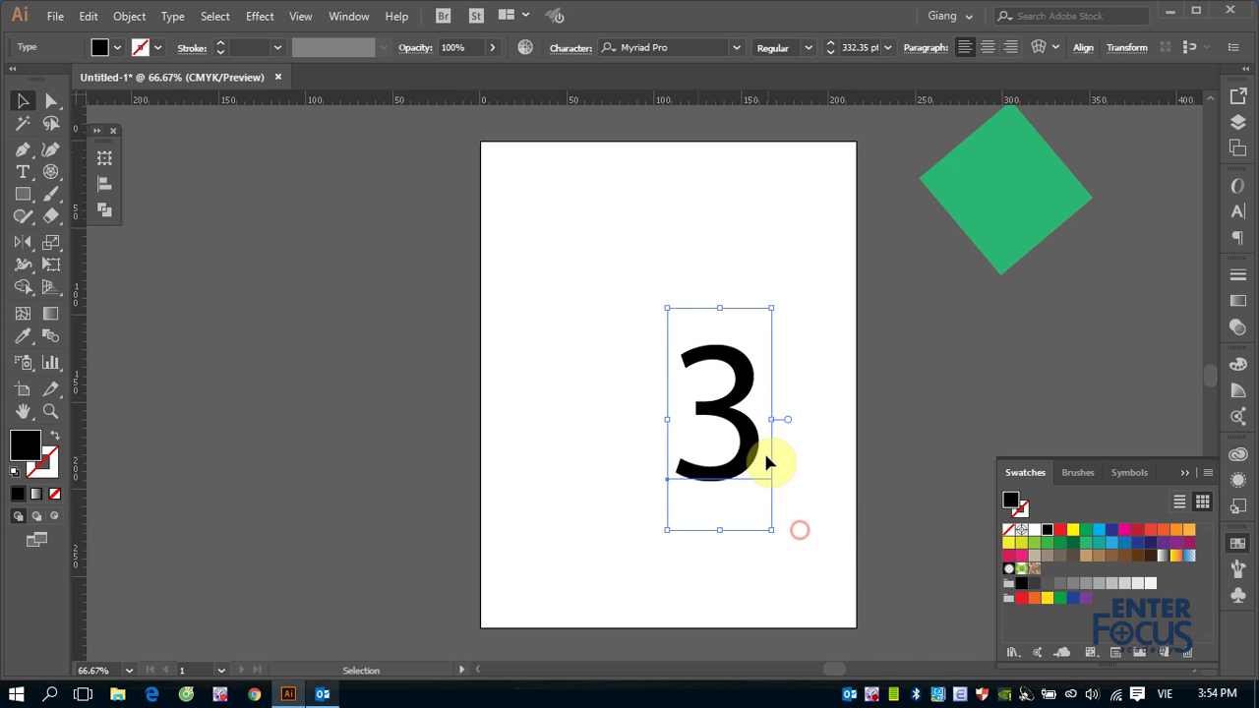
drag(747, 450, 699, 401)
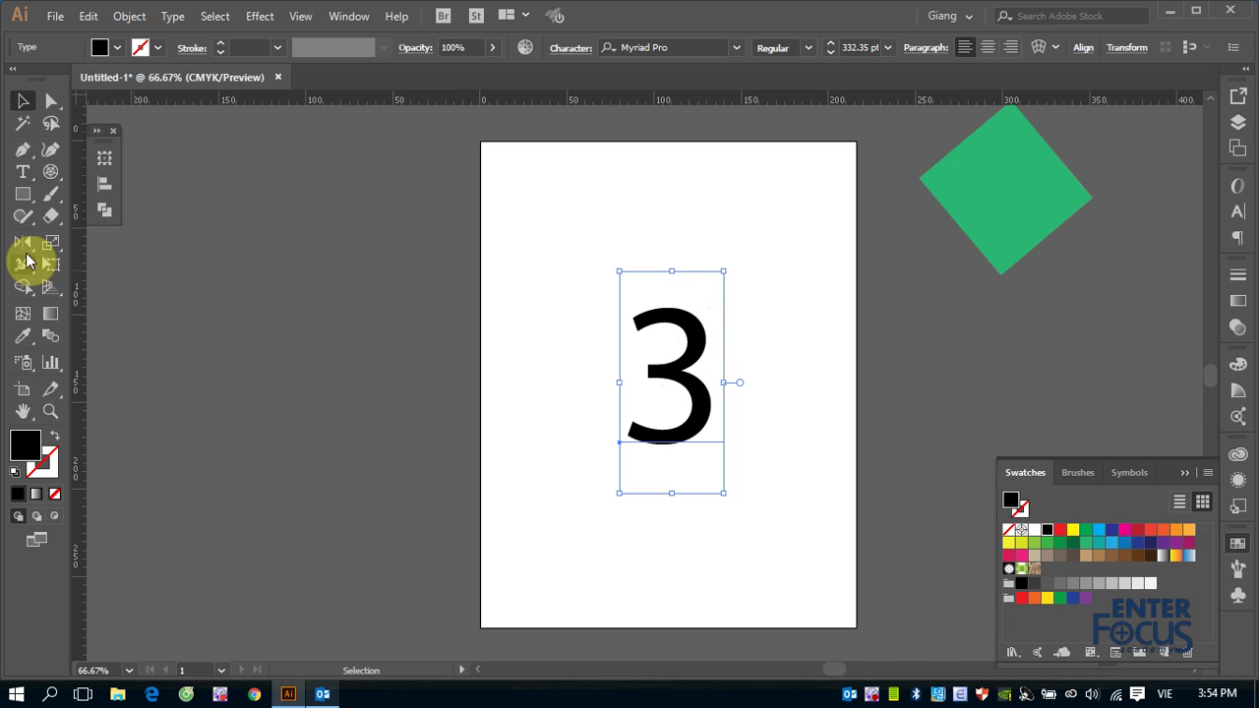
Step: Mirror the 3 leftward with the Reflect tool into a backwards 3
drag(23, 251, 88, 262)
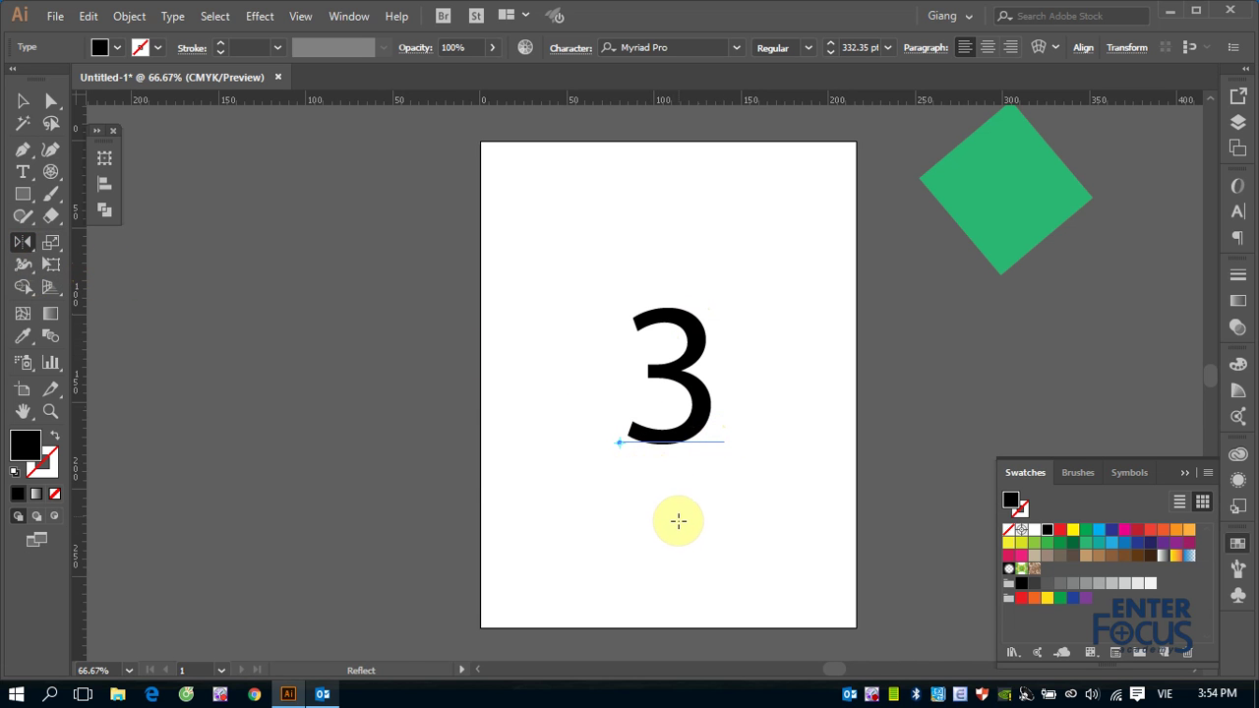
mouse_move(674, 520)
mouse_down()
mouse_move(666, 392)
mouse_move(679, 466)
mouse_move(601, 459)
mouse_move(607, 470)
mouse_up()
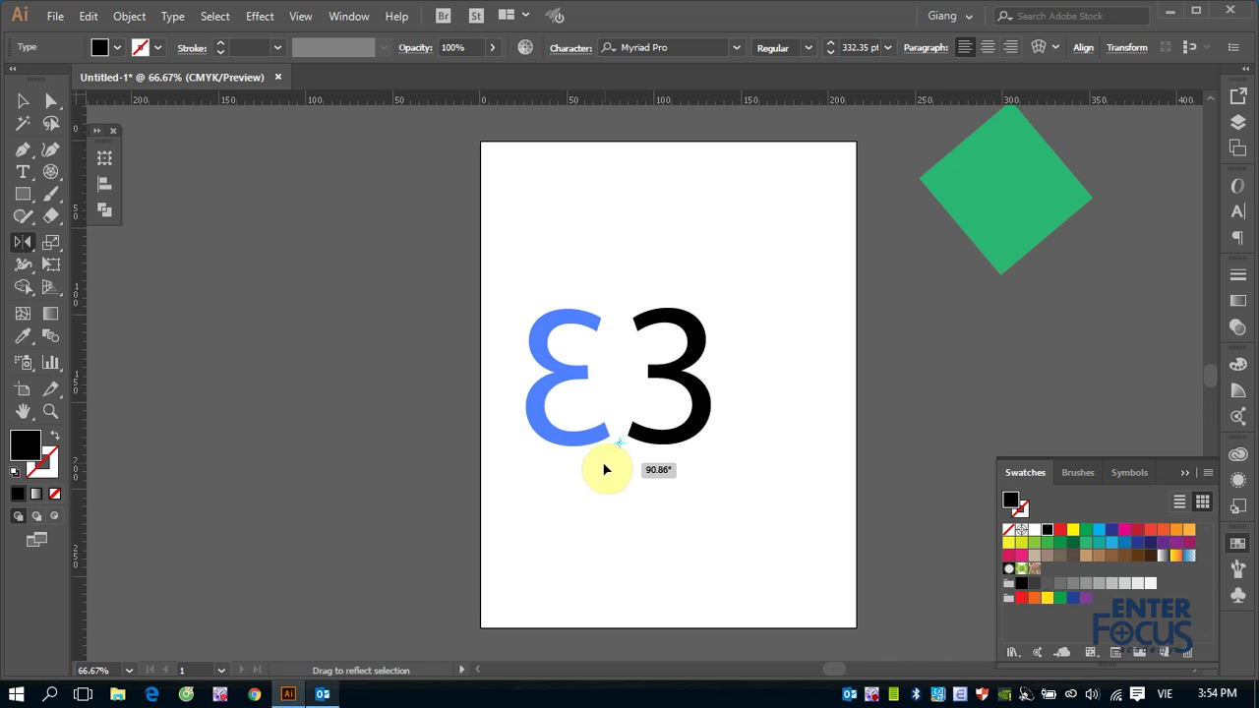
drag(607, 470, 599, 464)
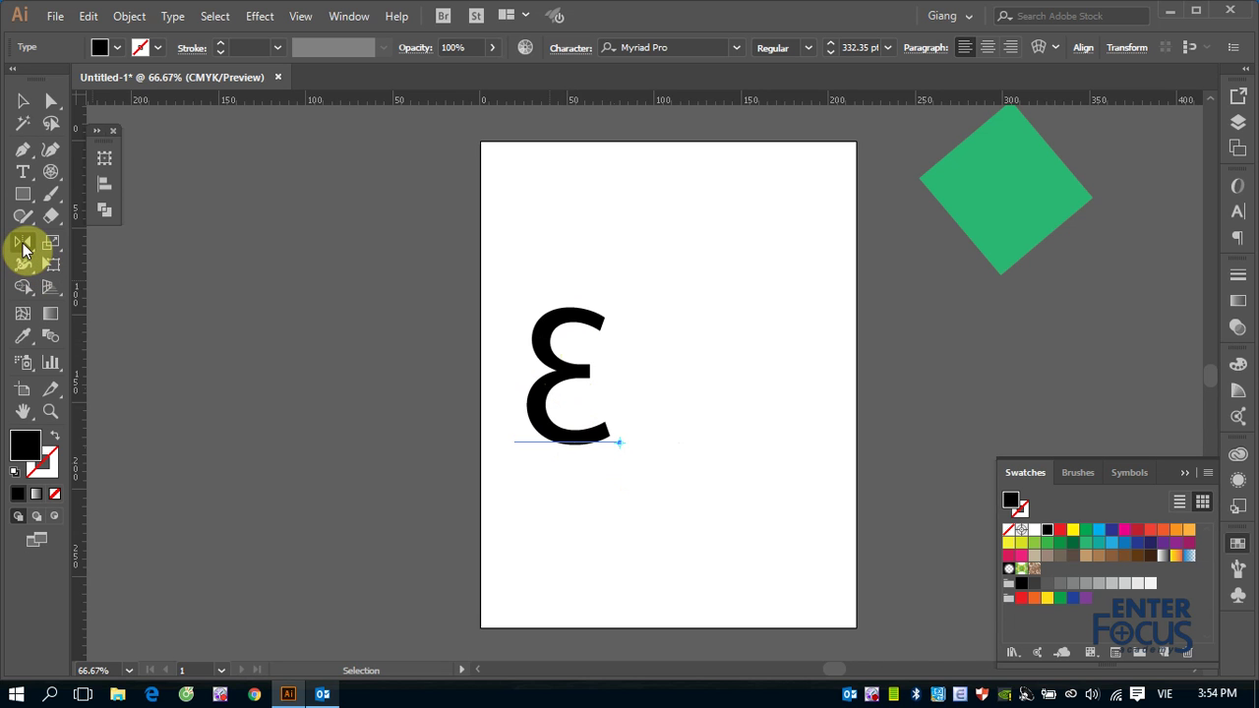
click(24, 243)
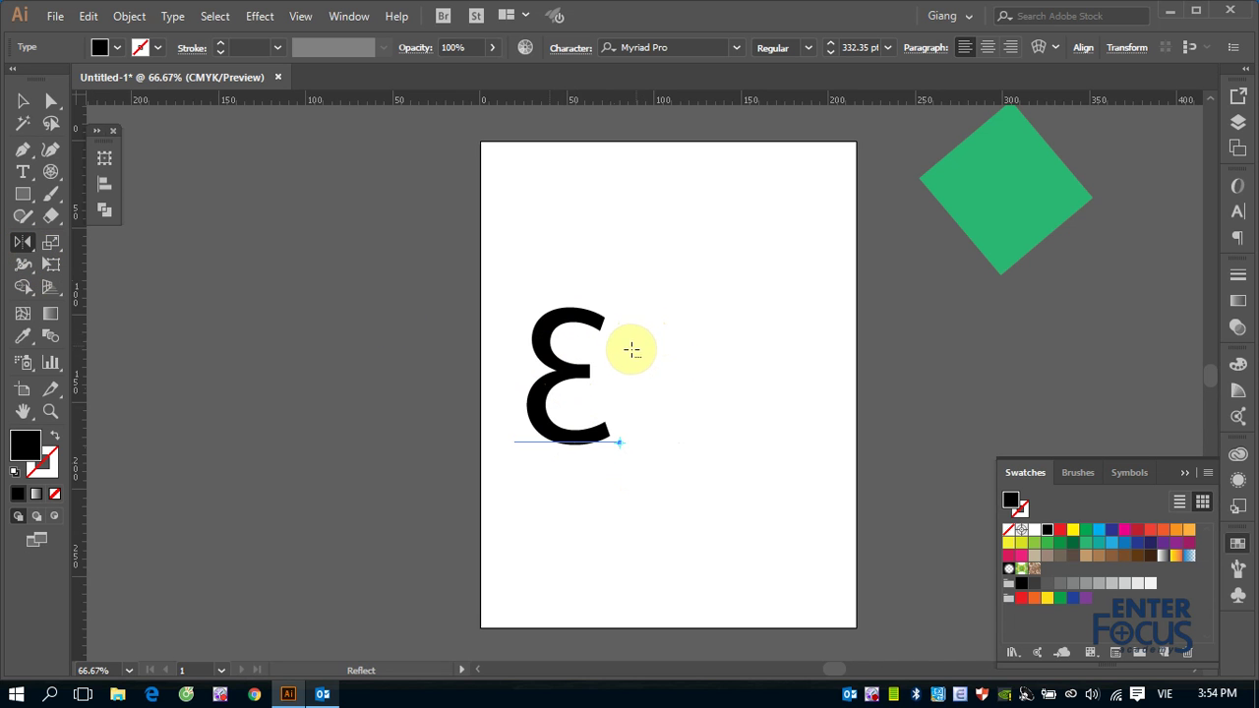
Step: Preview horizontal and vertical reflections of the glyph in the Reflect dialog, then cancel
alt+click(566, 374)
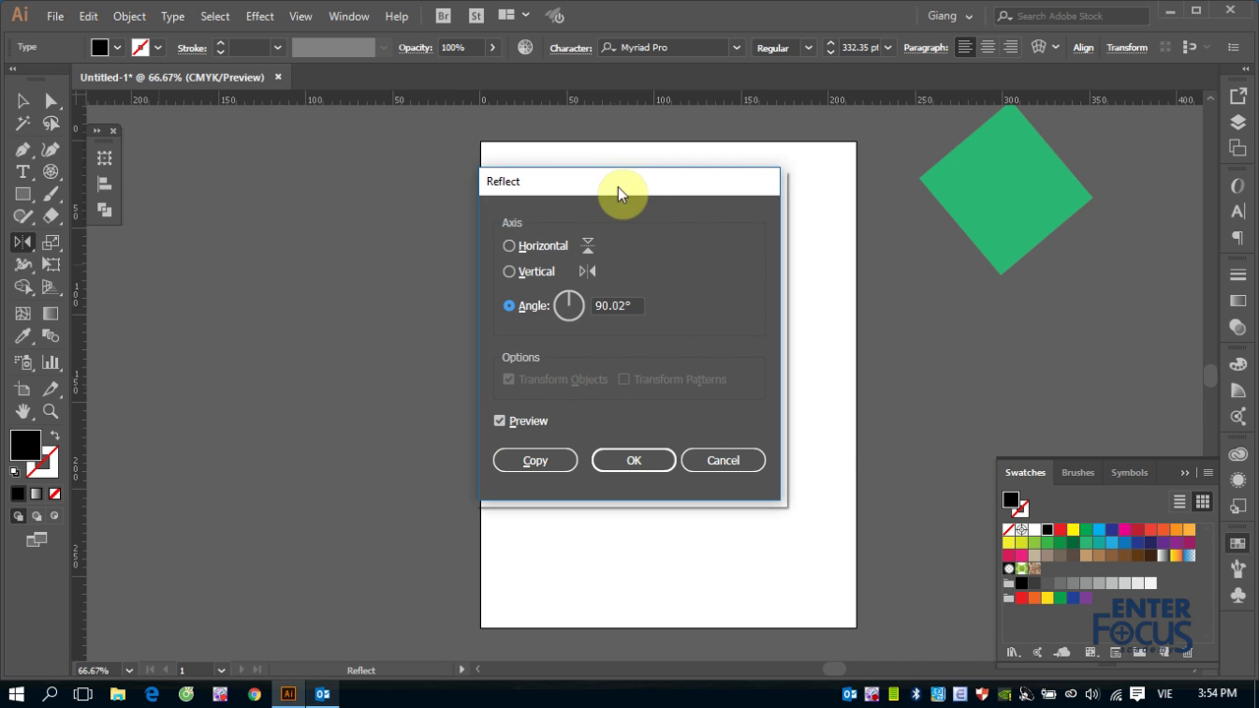
drag(618, 187, 301, 214)
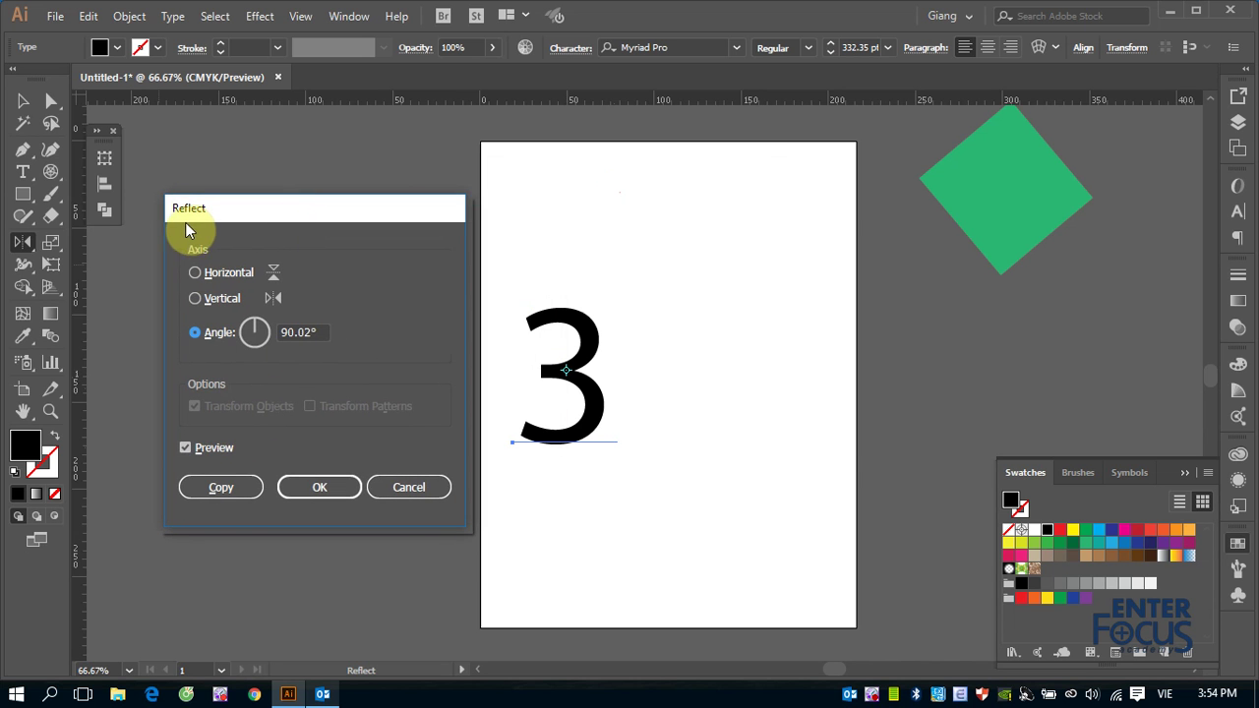
click(195, 273)
click(196, 298)
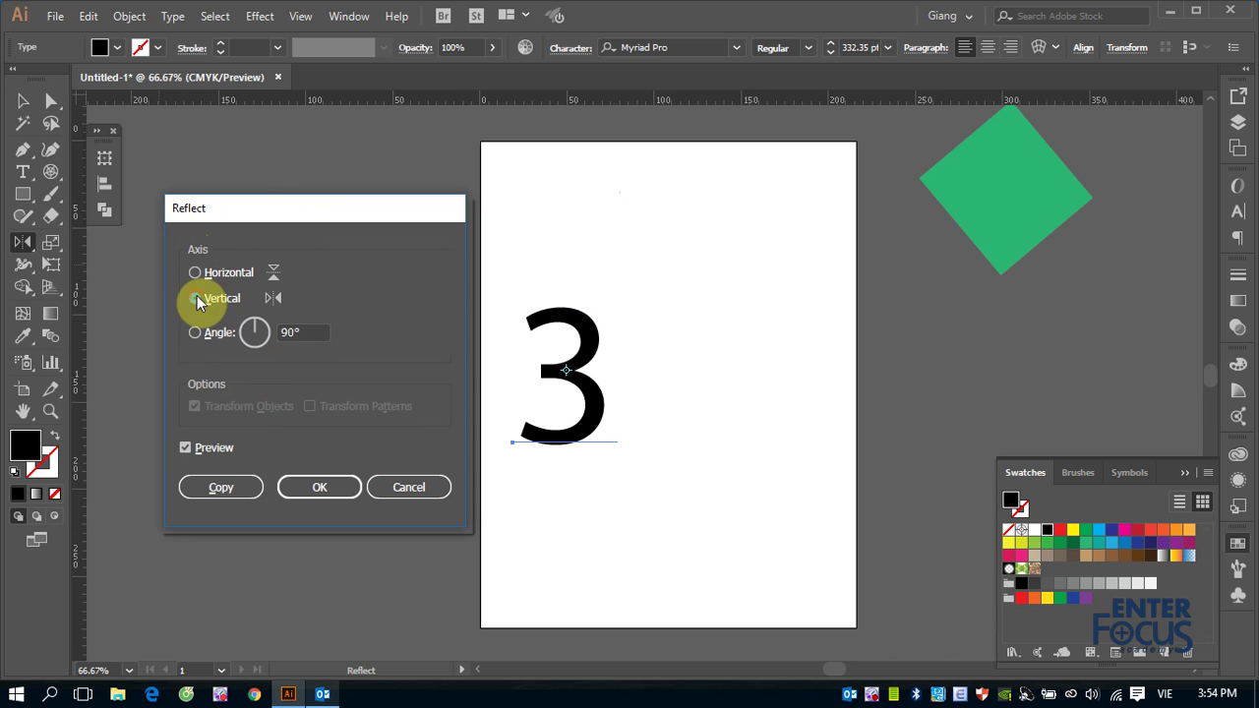
click(331, 491)
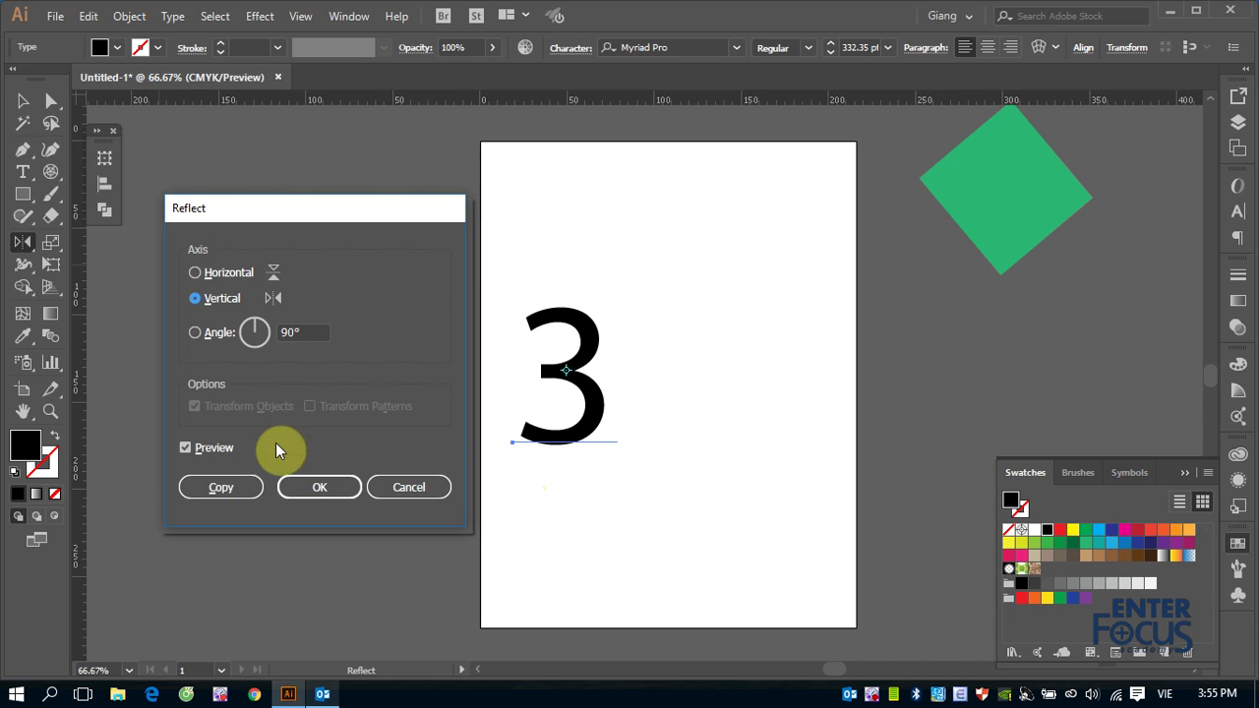
click(425, 482)
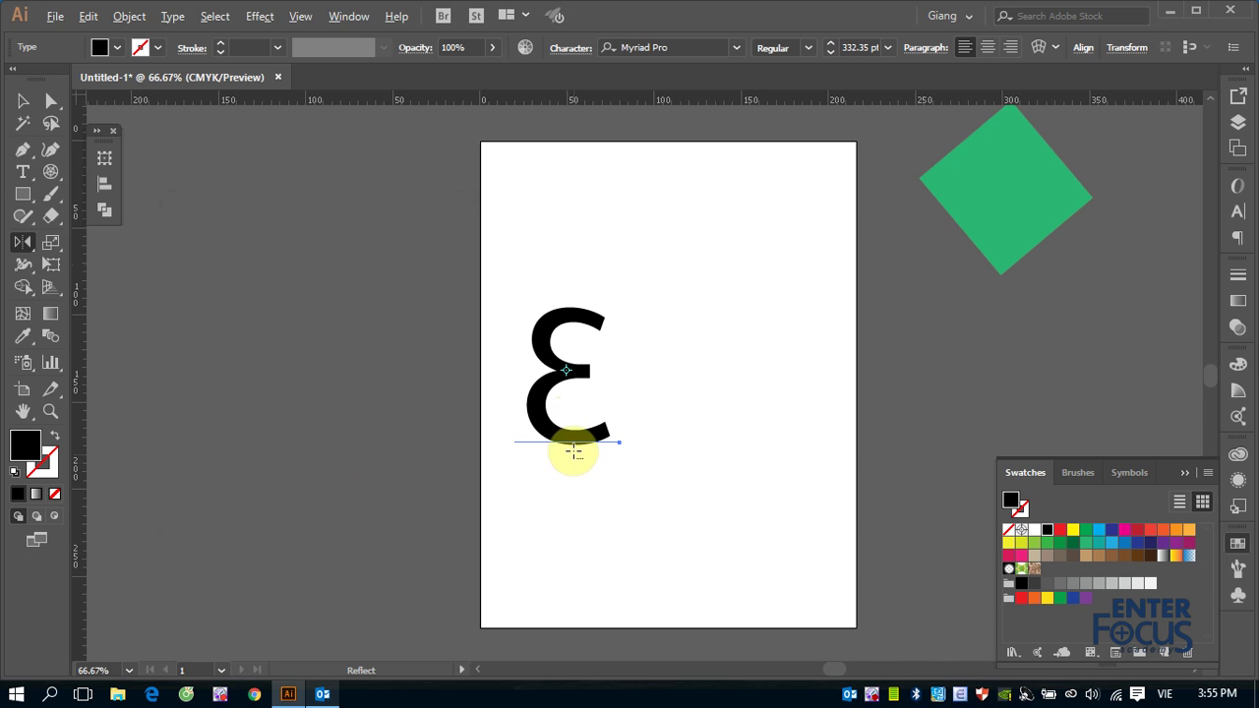
Step: Reflect the glyph across the horizontal axis as a copy below it
alt+click(575, 460)
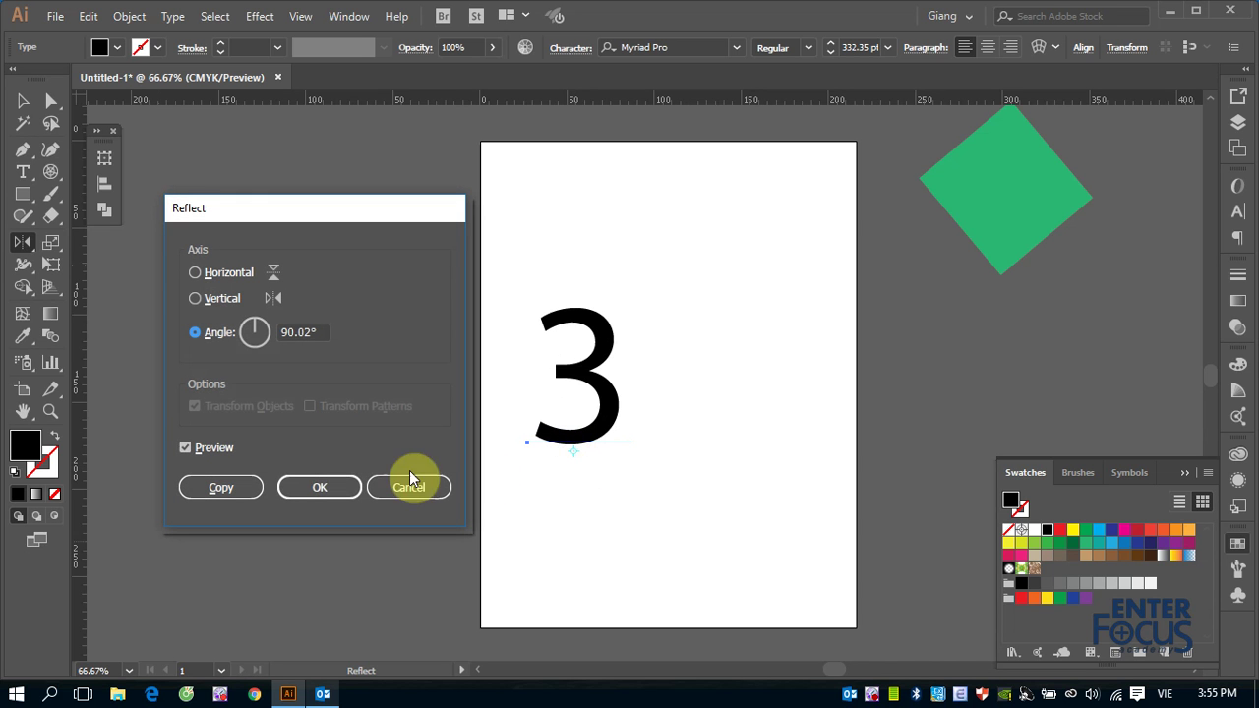
click(196, 275)
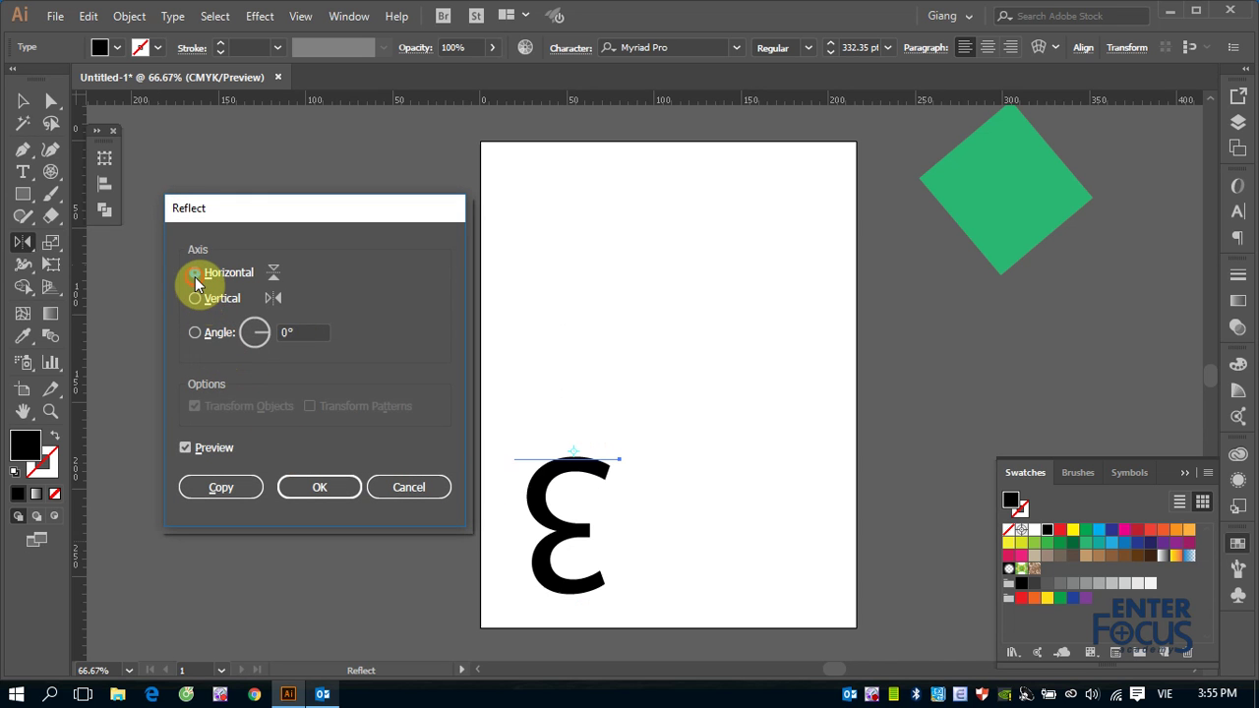
click(224, 489)
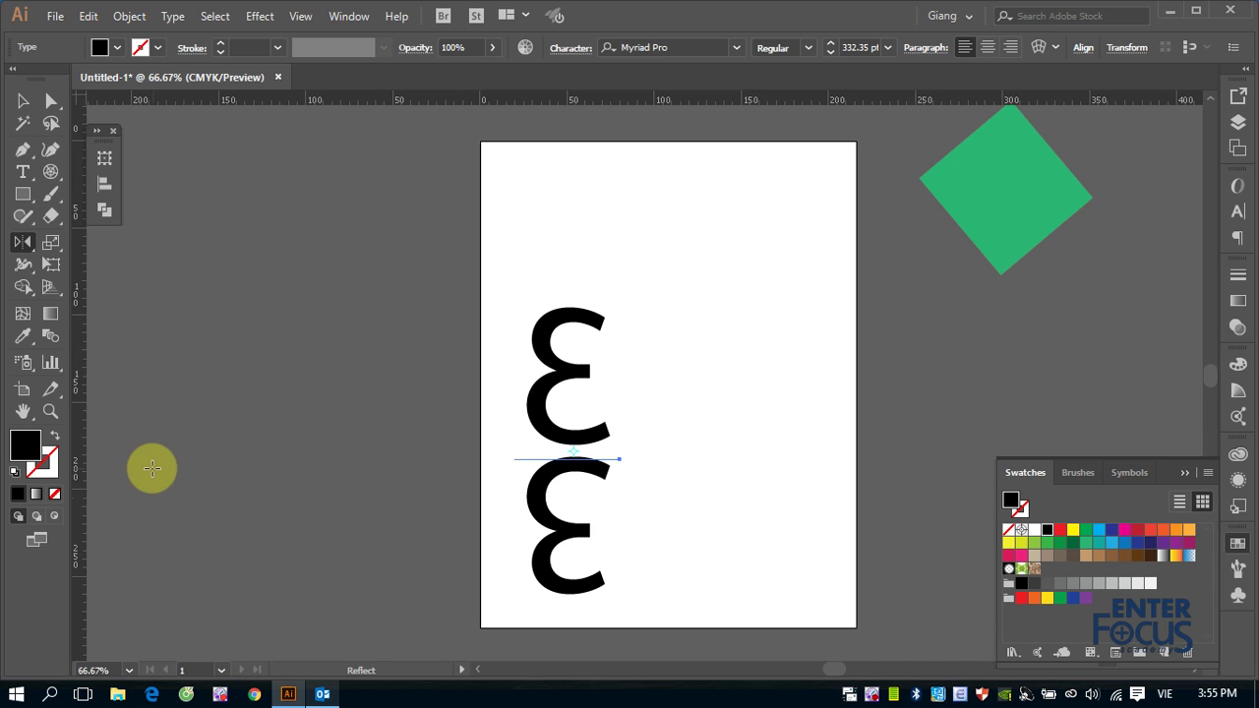
Step: Marquee-select both backwards-3 glyphs and delete them
click(23, 101)
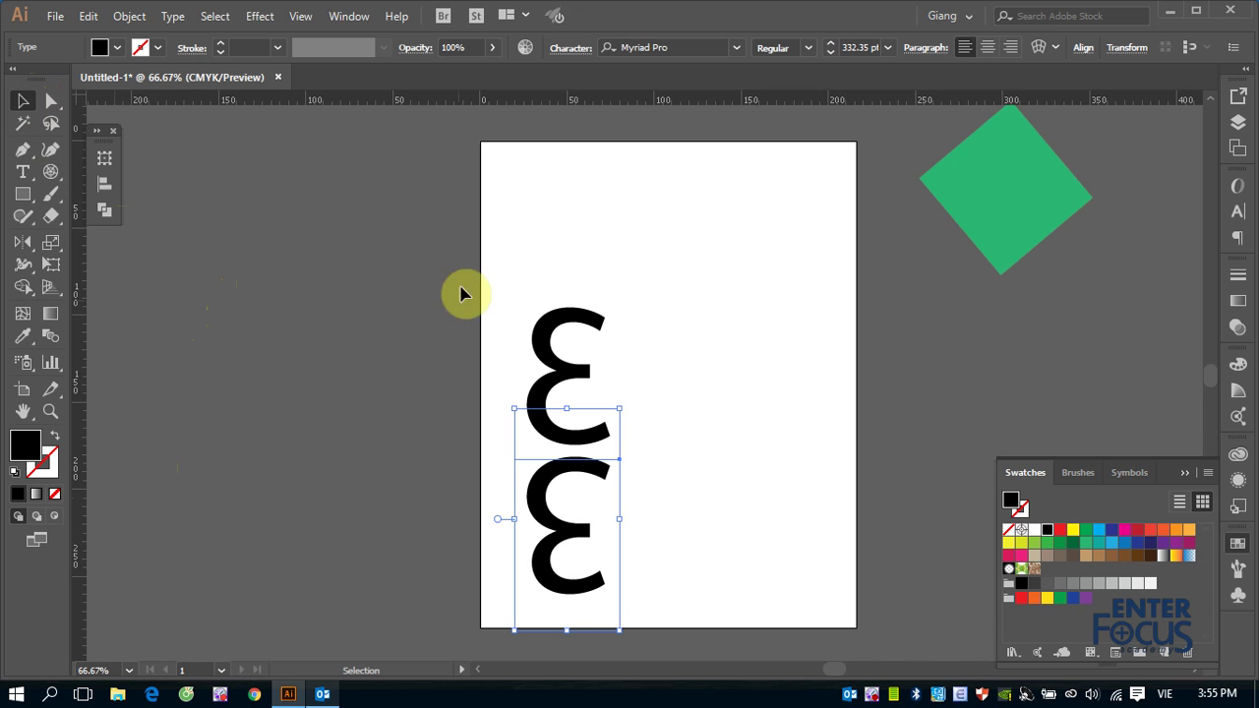
mouse_move(470, 275)
mouse_down()
mouse_move(687, 598)
mouse_move(675, 580)
mouse_up()
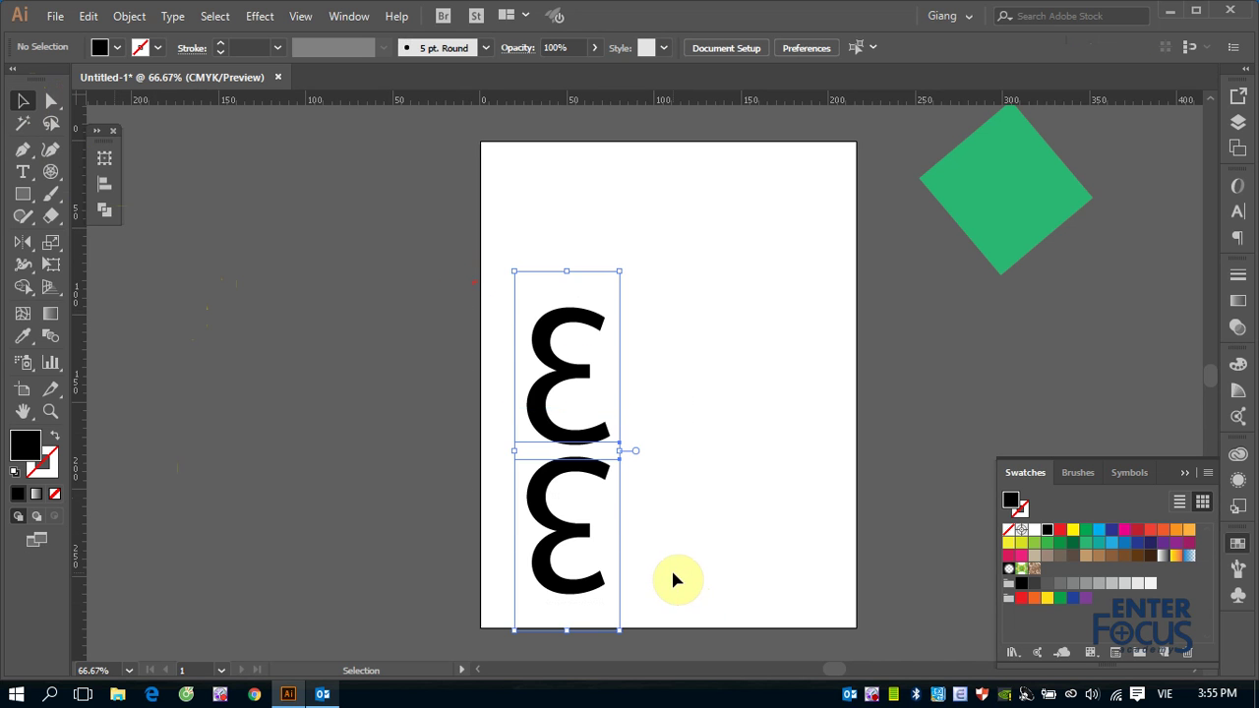
key(Delete)
click(49, 244)
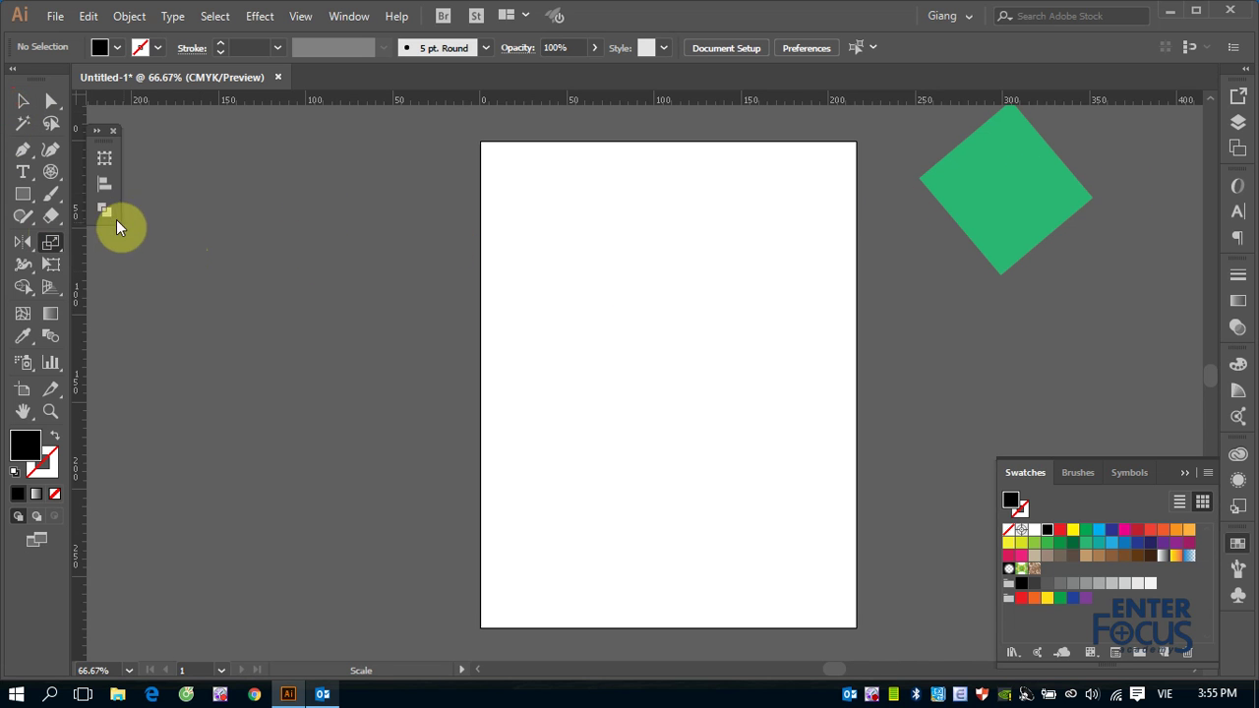
Step: Draw a tall red-filled rectangle in the page's upper left and start scaling it
click(23, 194)
drag(550, 256, 646, 404)
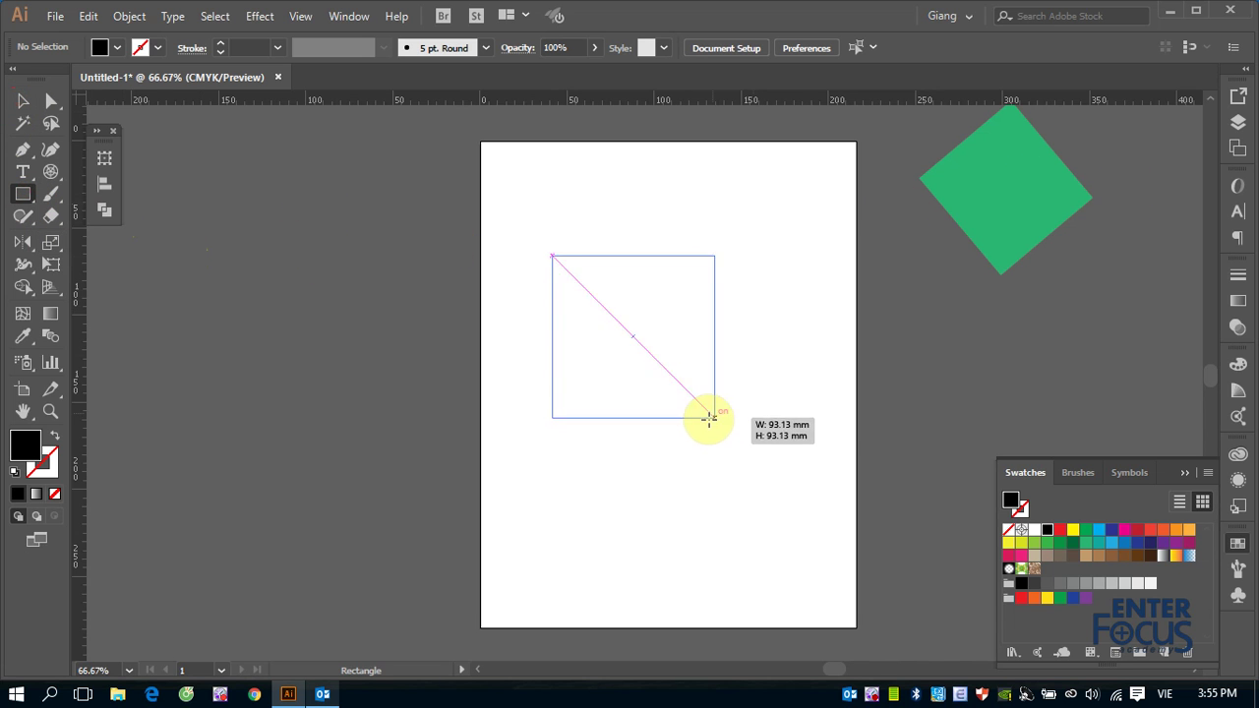
click(23, 100)
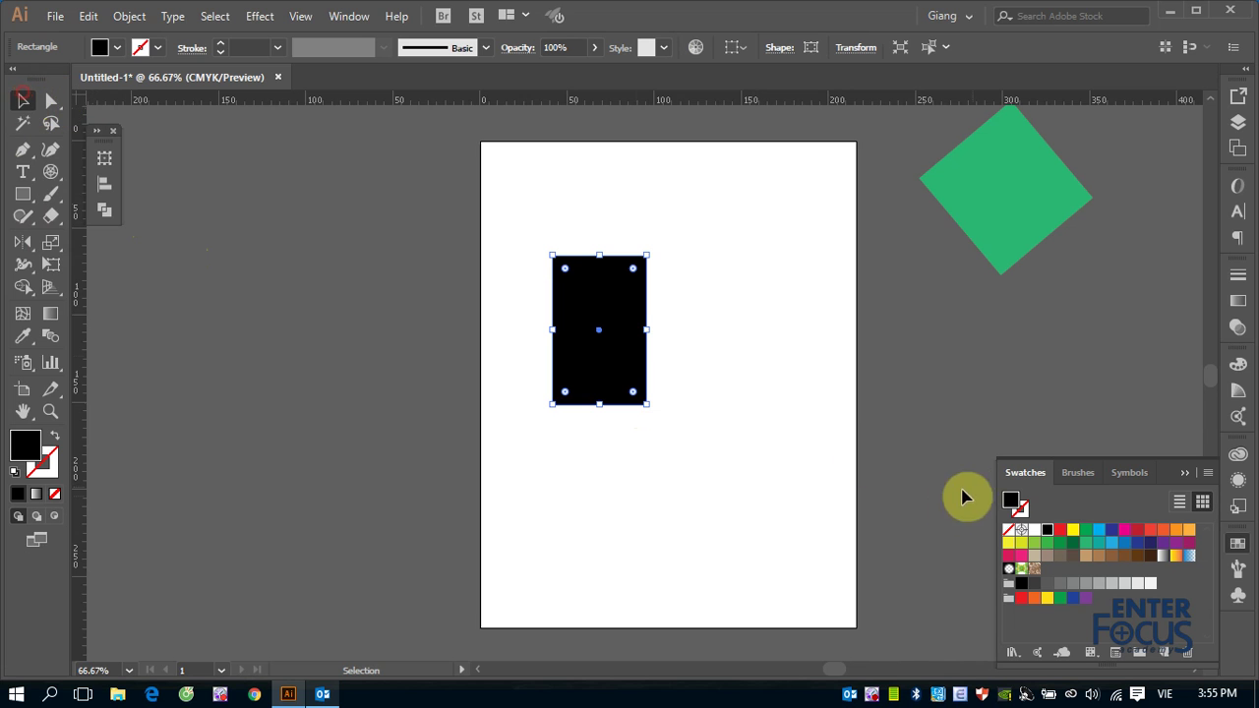
click(1060, 532)
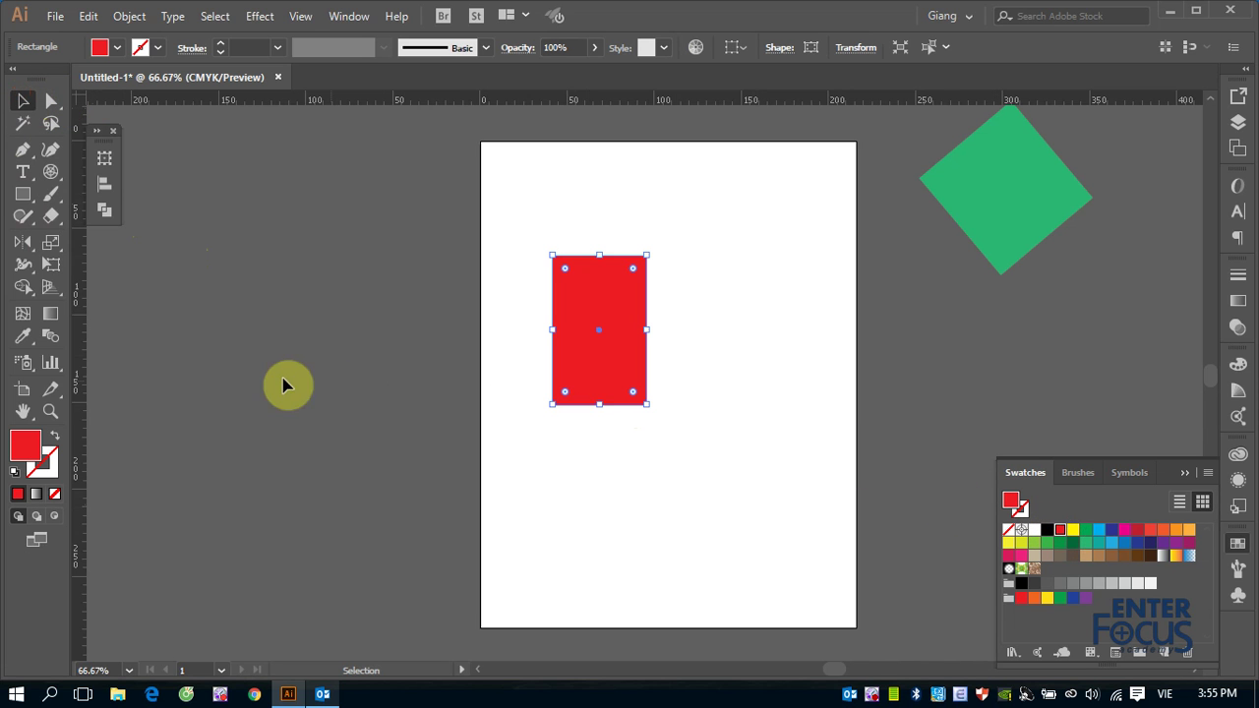
click(51, 248)
drag(630, 283, 649, 271)
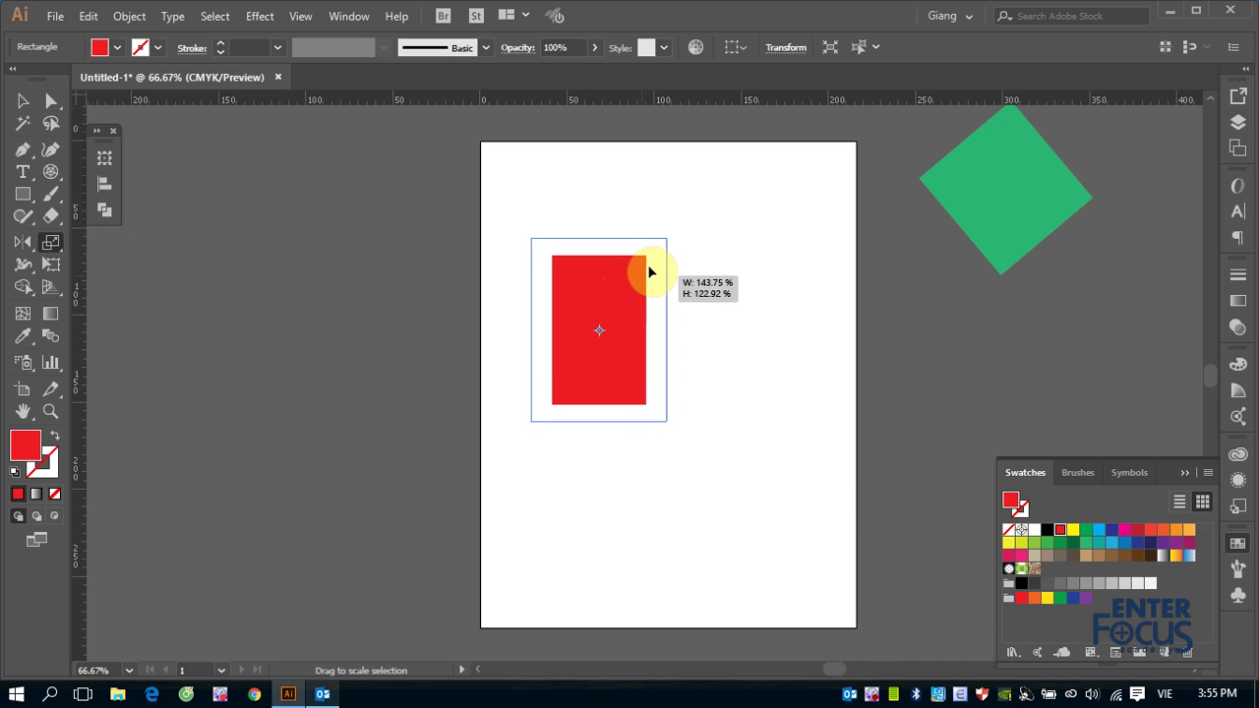
Step: Enlarge the red rectangle with the Scale tool to about 131.25% × 116.67%
mouse_move(649, 271)
mouse_down()
mouse_move(675, 245)
mouse_move(623, 286)
mouse_move(657, 263)
mouse_move(632, 272)
mouse_move(626, 285)
mouse_move(657, 276)
mouse_move(636, 284)
mouse_up()
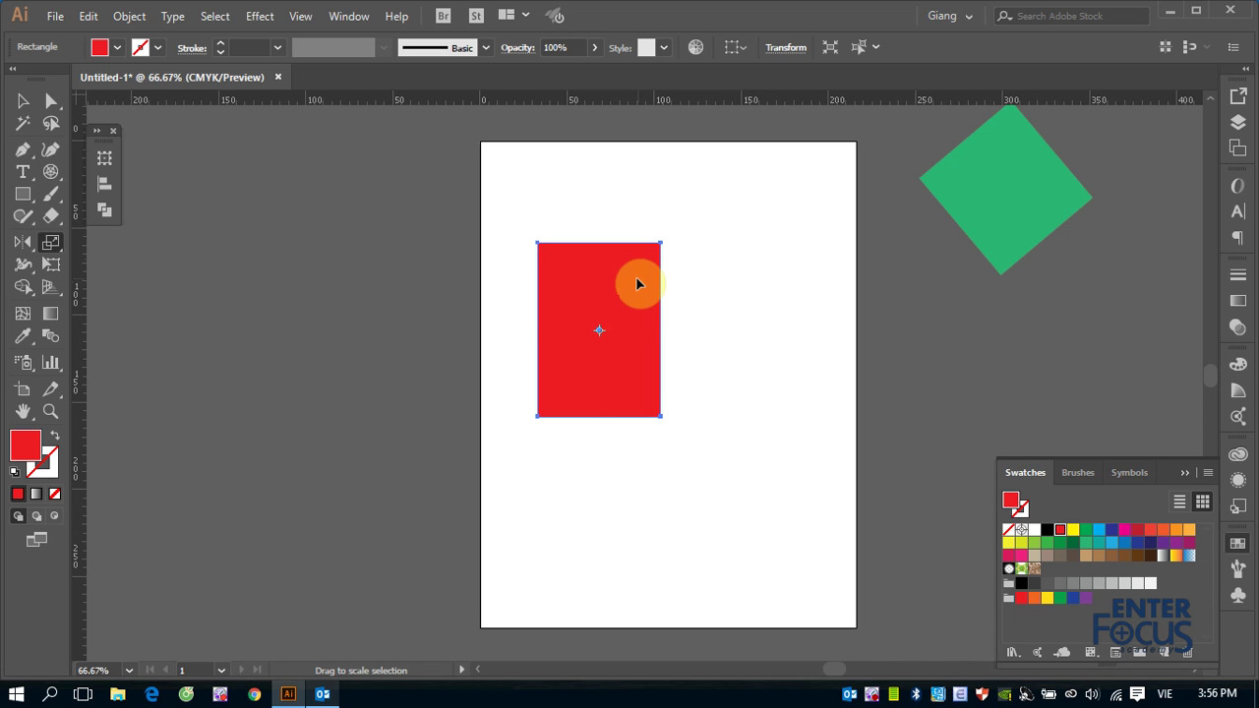
click(23, 100)
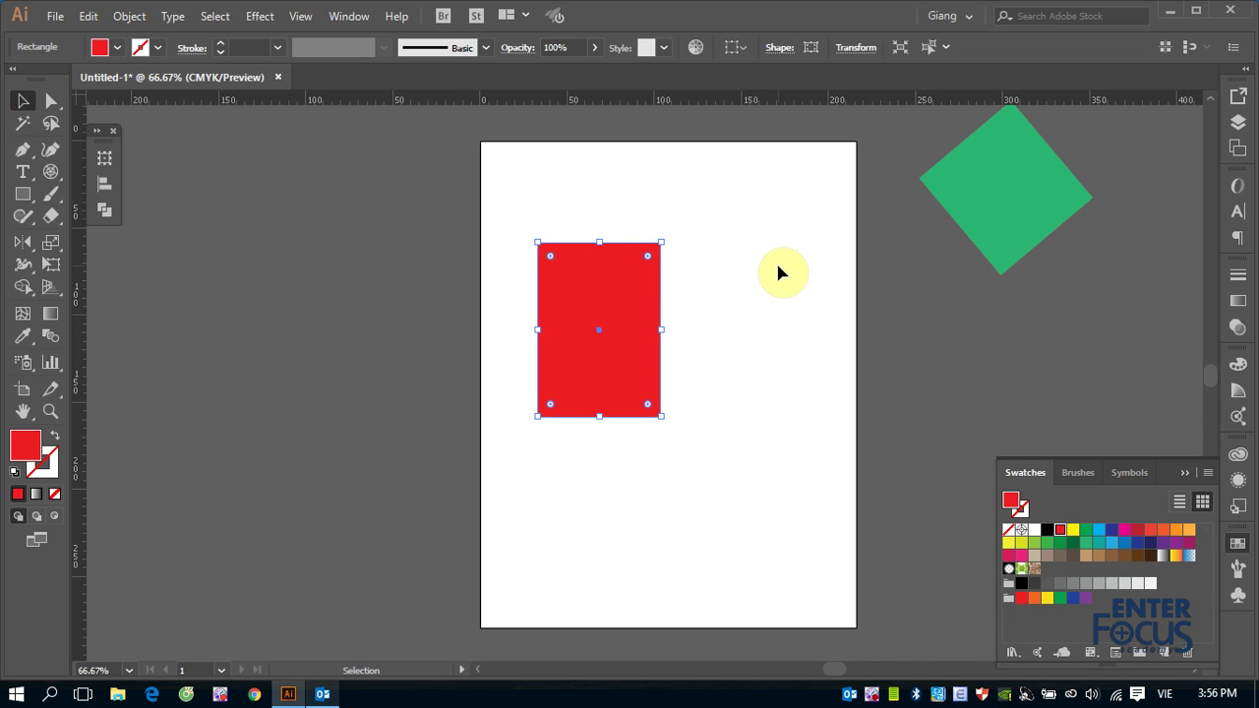
click(51, 242)
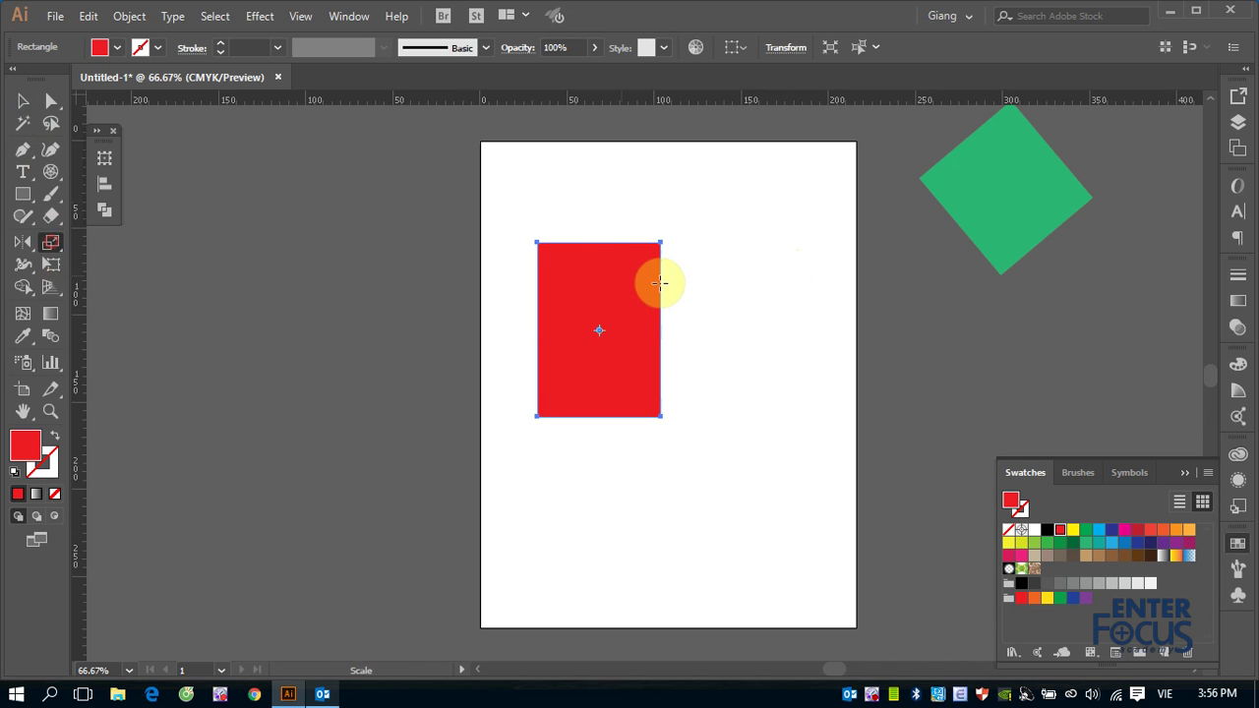
Step: Set a Uniform 50% scale in the Scale dialog and preview the half-size rectangle
double_click(49, 243)
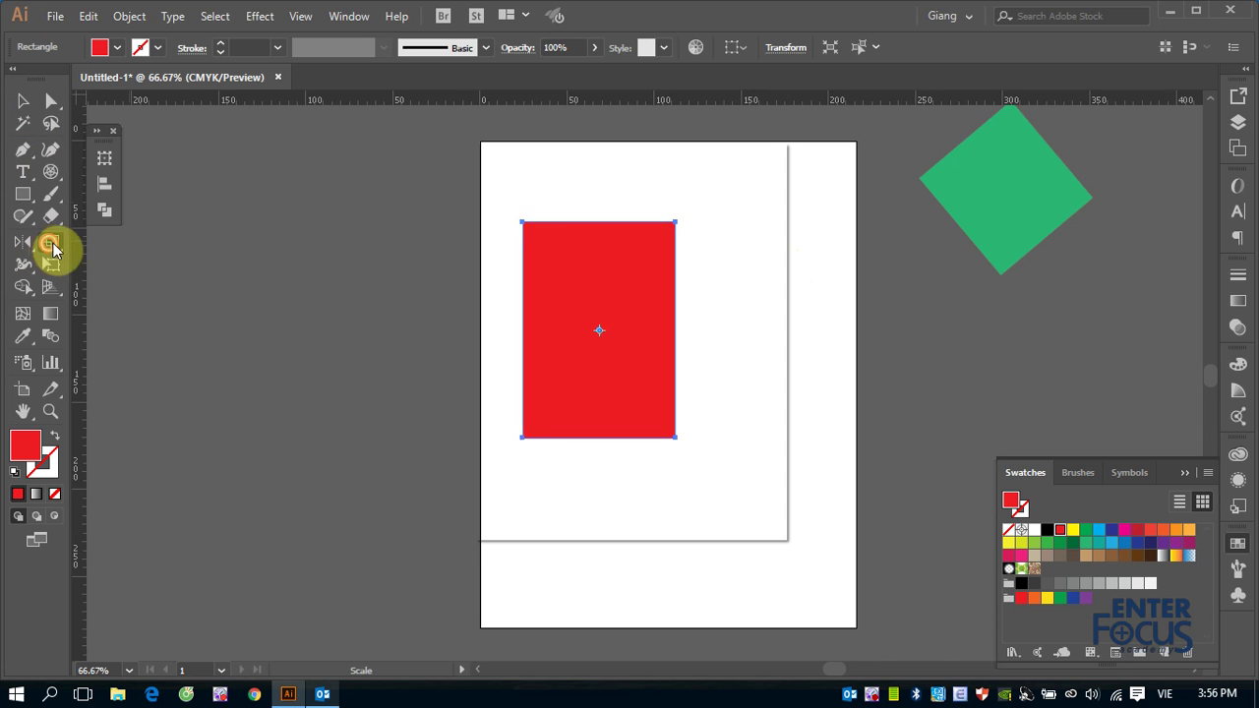
drag(639, 163, 304, 196)
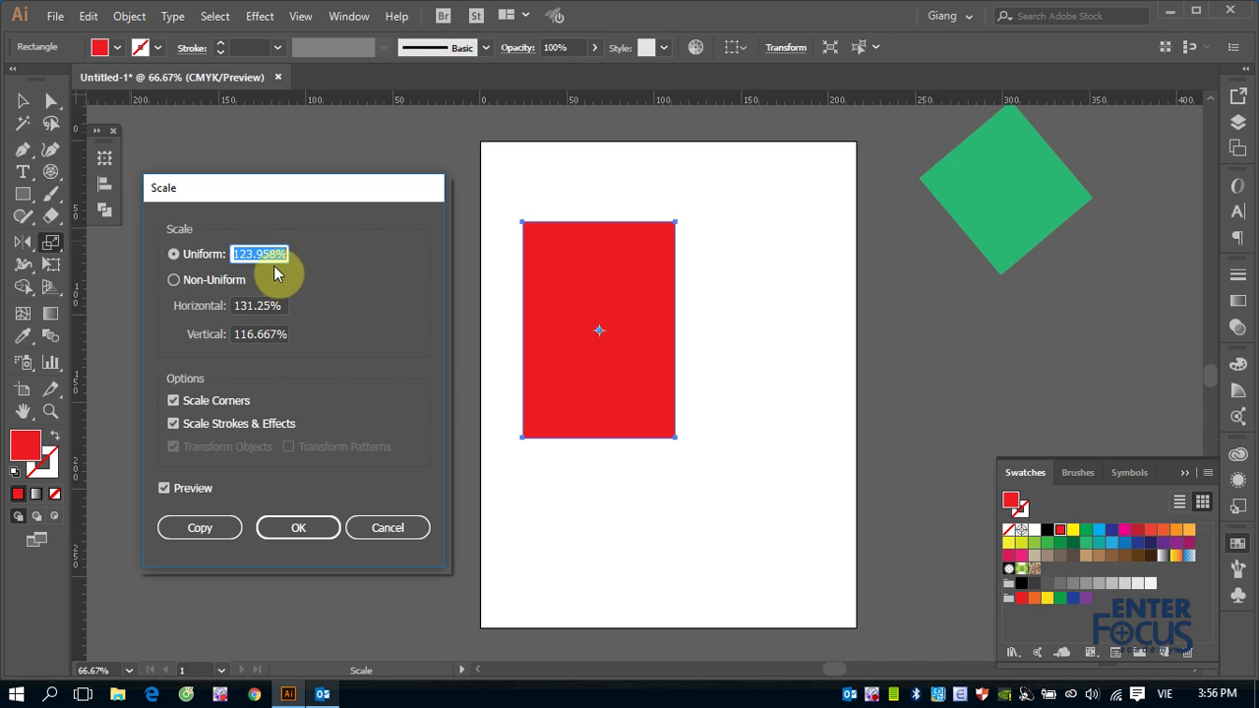
text(50)
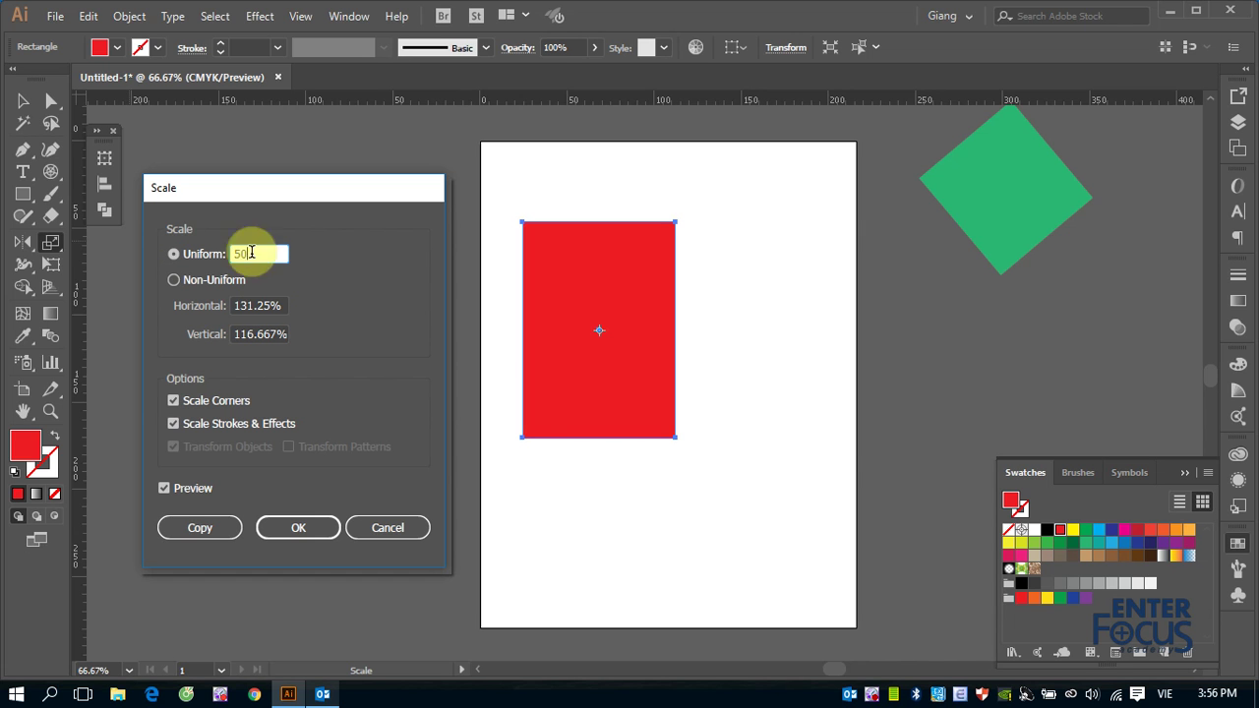
click(163, 490)
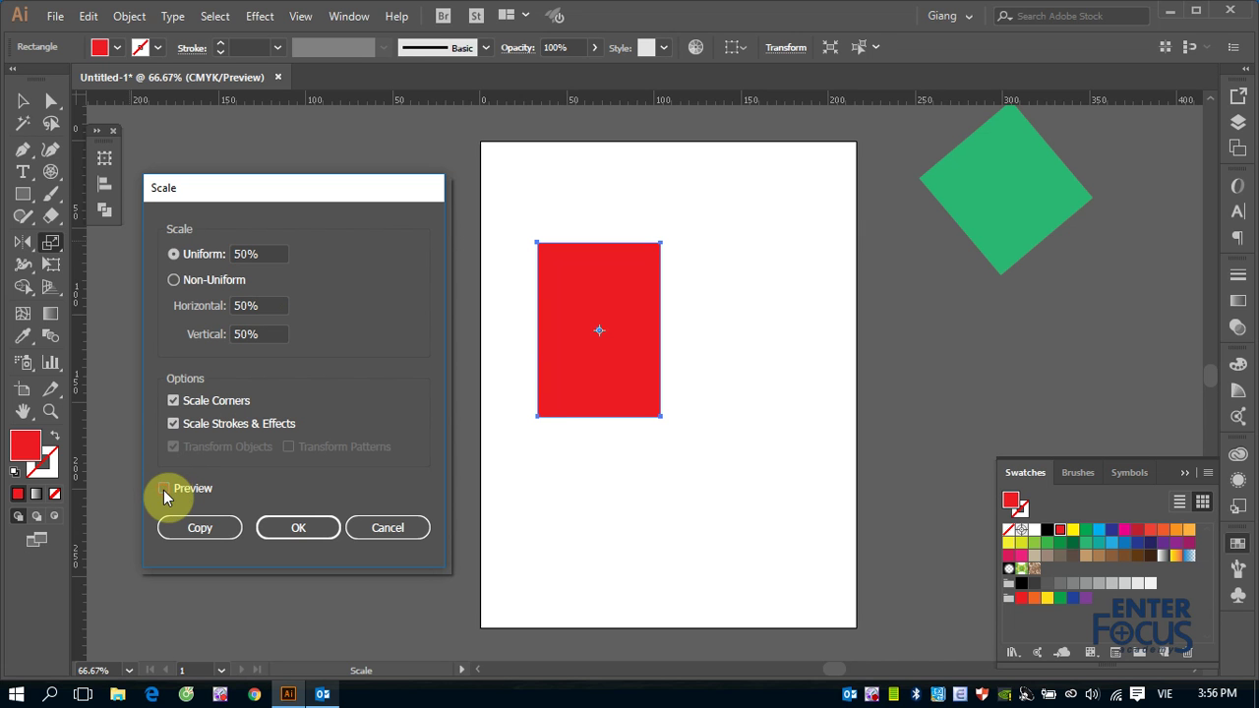
click(164, 490)
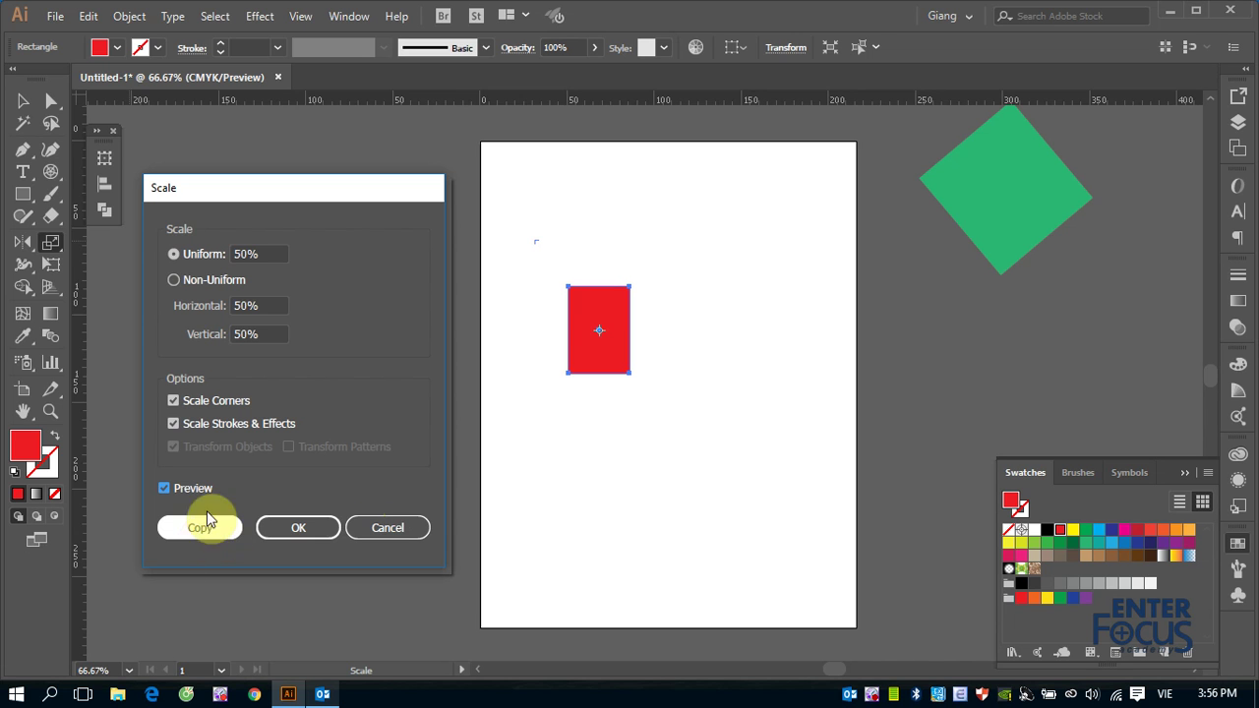
Step: Apply a Non-Uniform scale of 100% horizontal and 50% vertical to the red rectangle
click(176, 283)
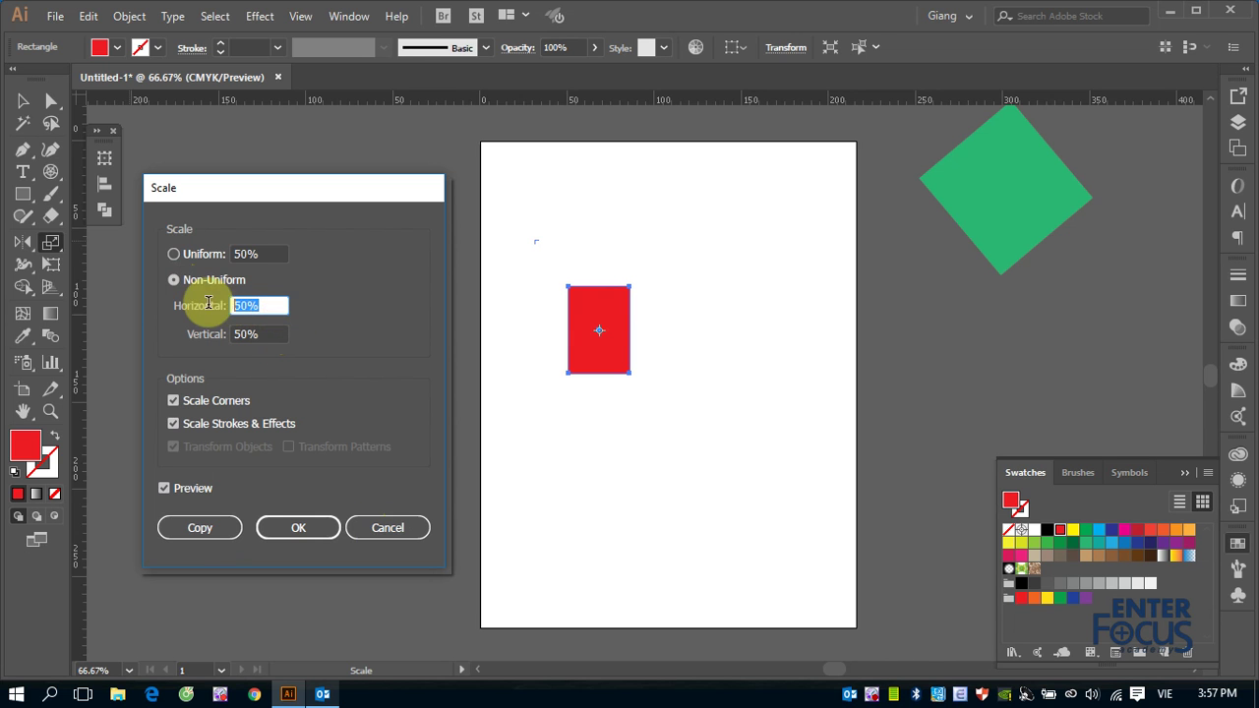
text(100)
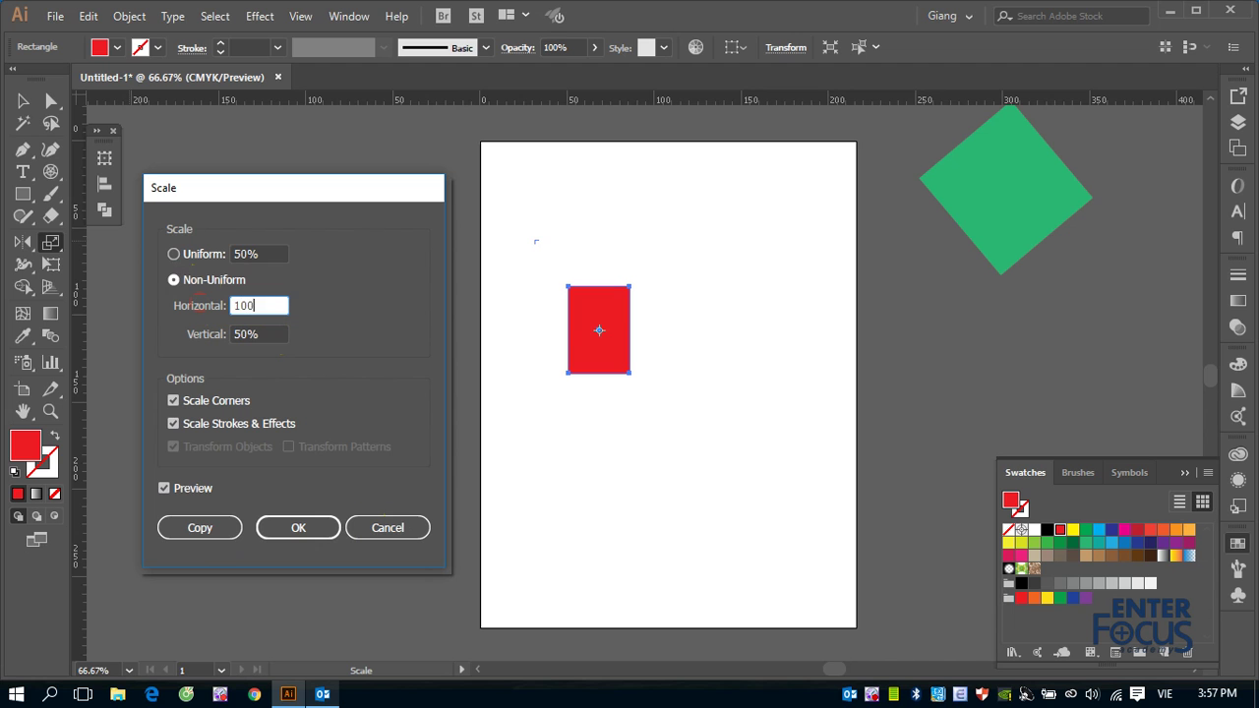
click(159, 483)
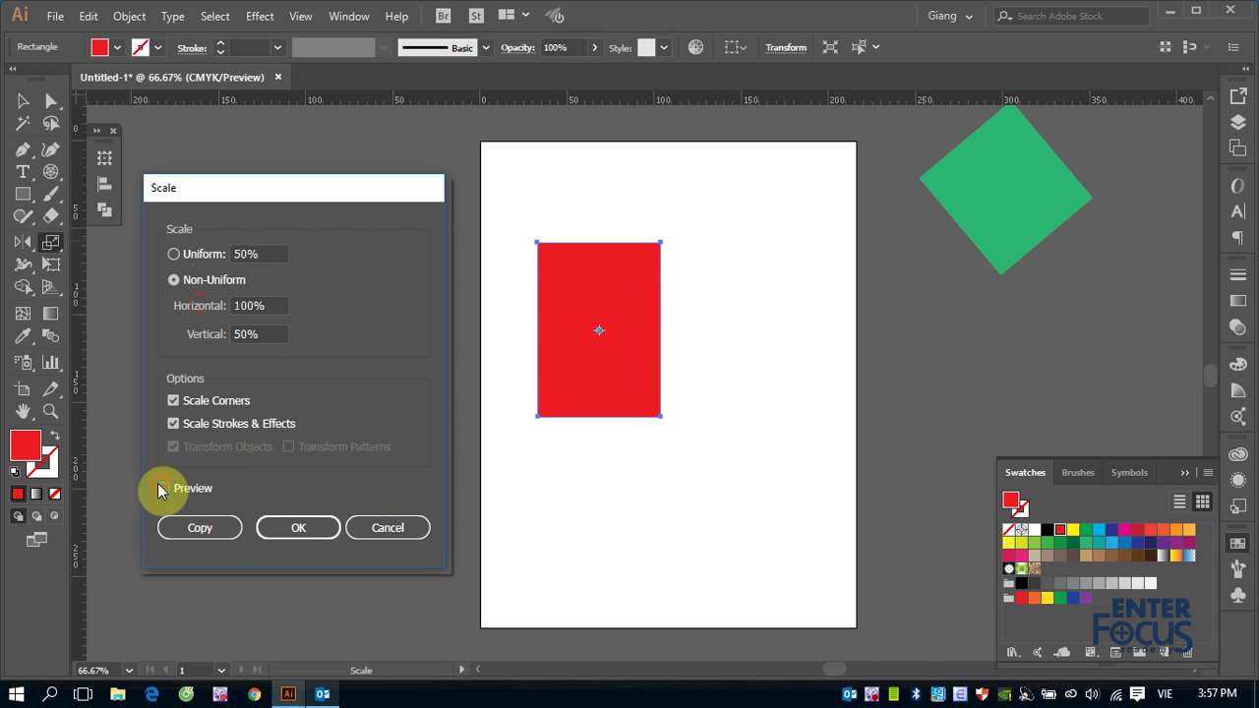
click(159, 483)
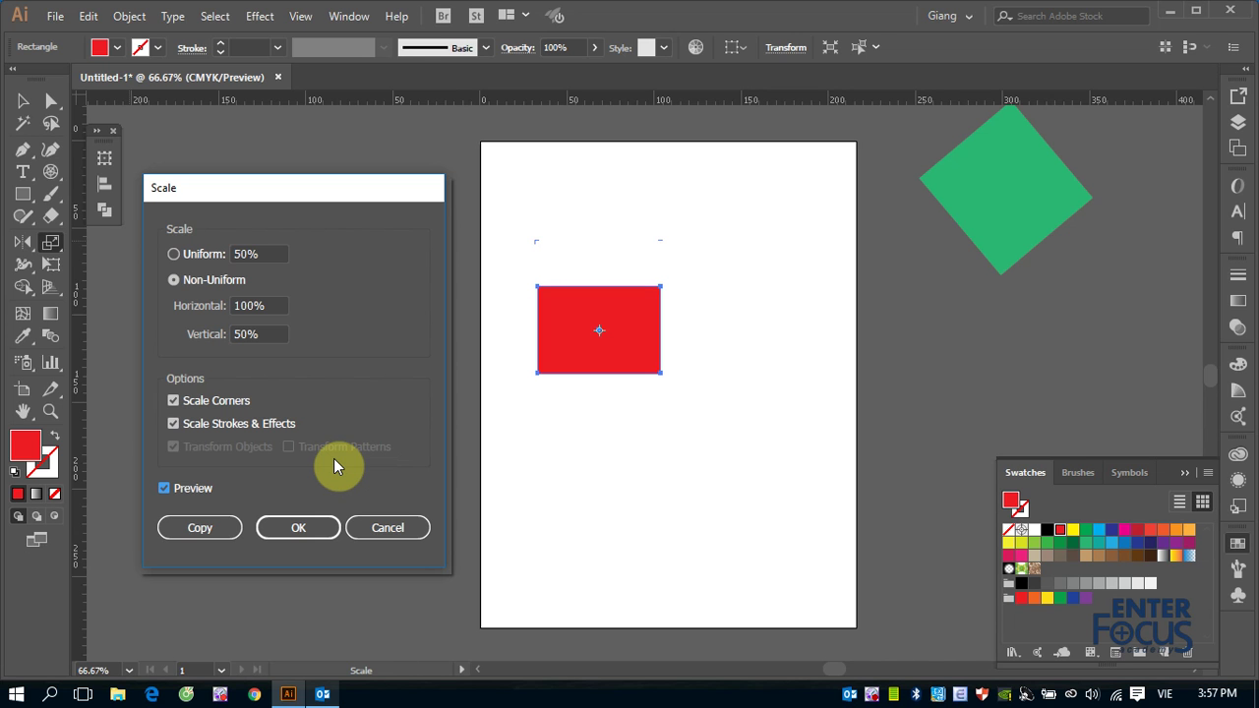
click(299, 528)
click(22, 102)
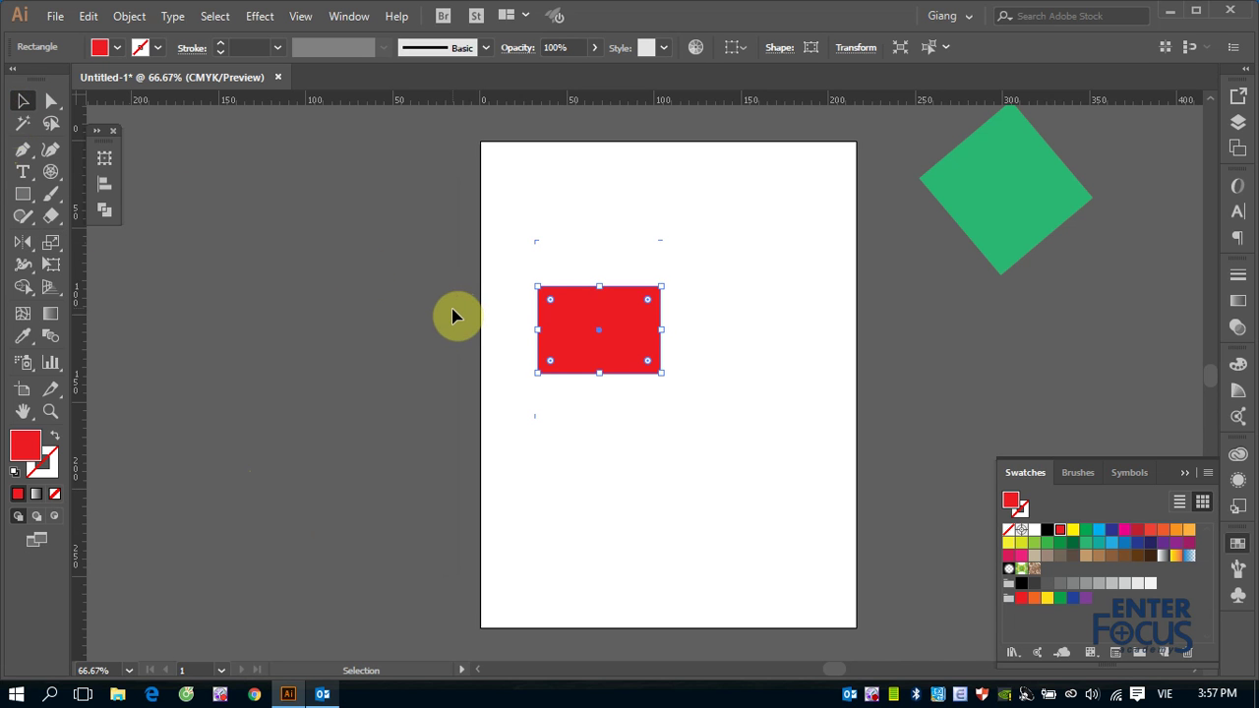
click(590, 329)
drag(48, 252, 114, 273)
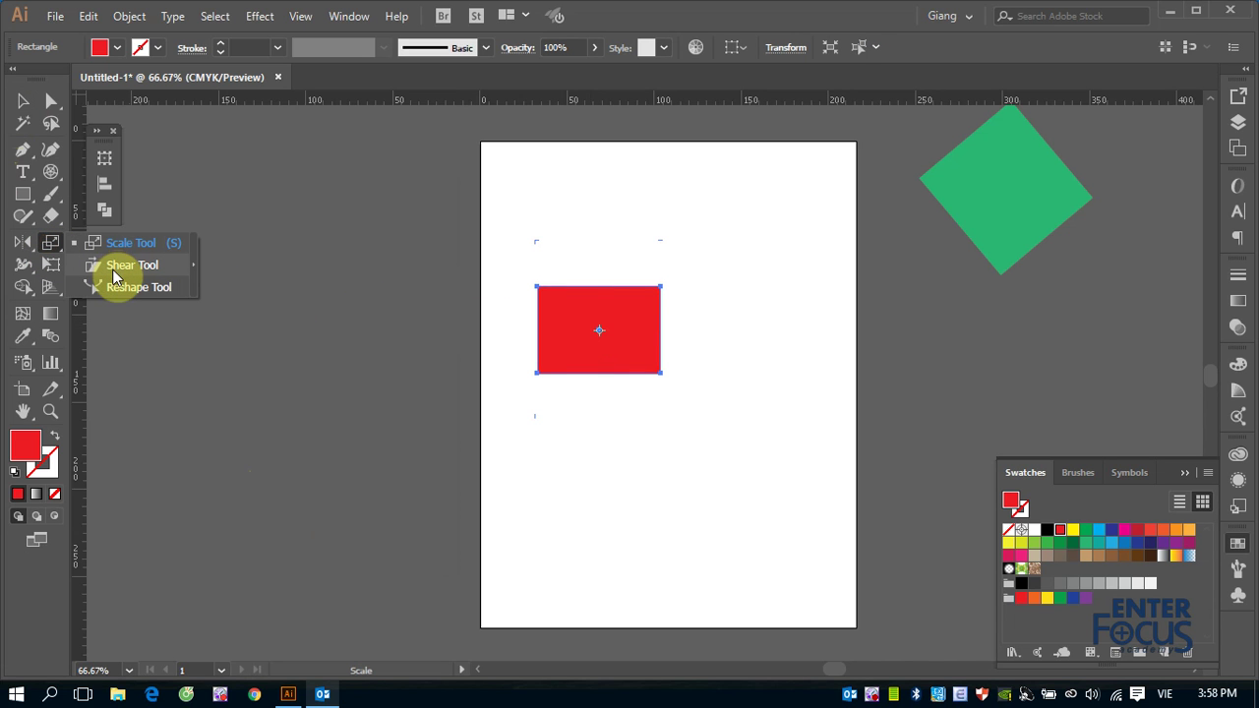
click(112, 267)
mouse_move(561, 309)
mouse_down()
mouse_move(619, 309)
mouse_move(604, 289)
mouse_move(571, 286)
mouse_move(580, 301)
mouse_move(607, 282)
mouse_move(606, 318)
mouse_move(590, 314)
mouse_up()
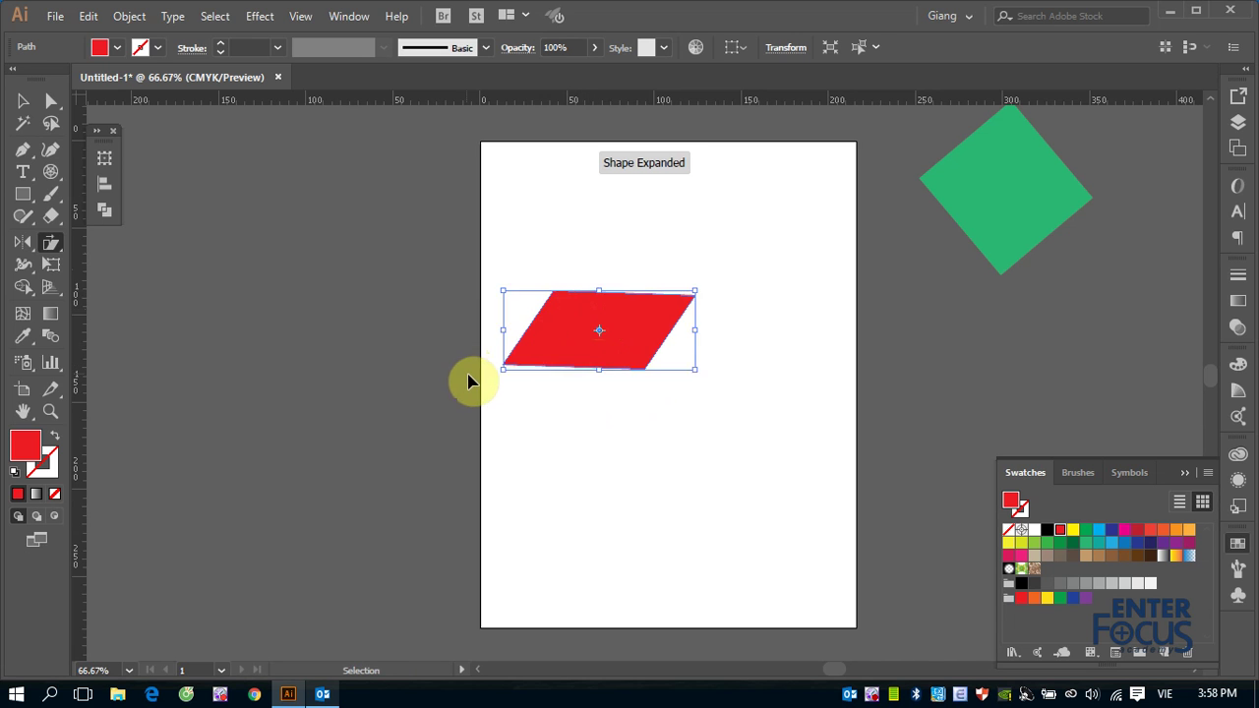
key(ctrl+z)
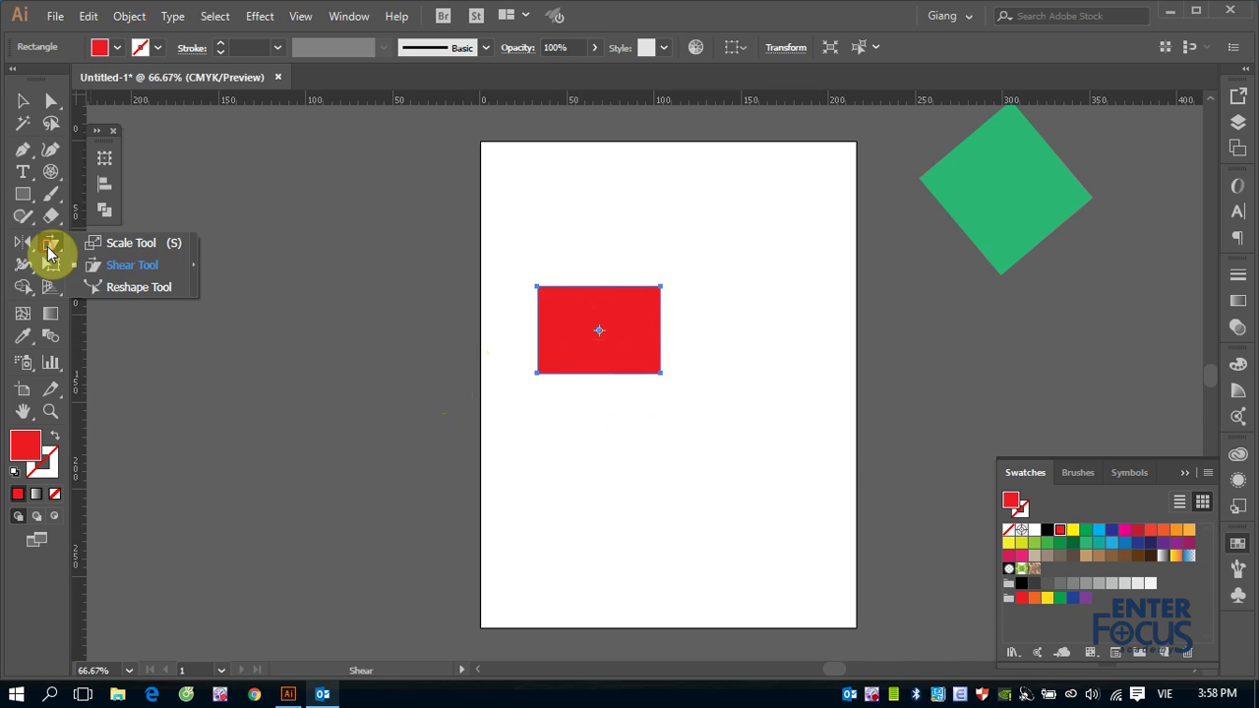
drag(50, 243, 118, 275)
key(v)
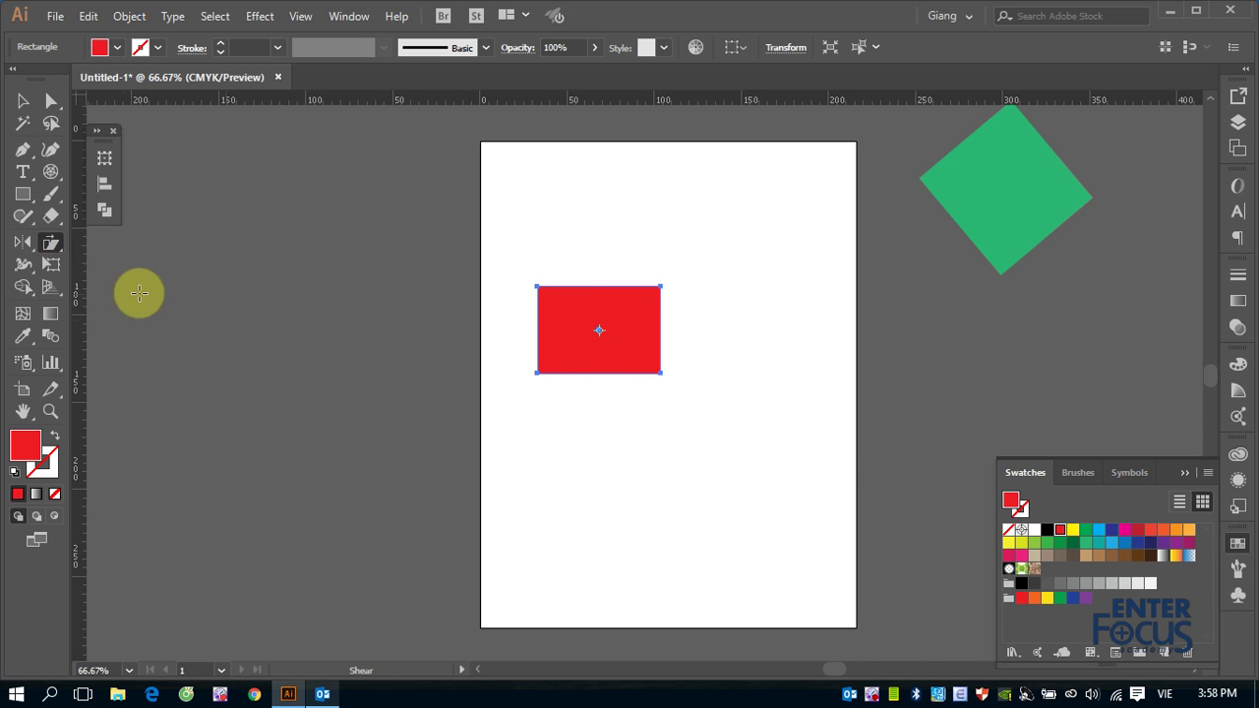
Step: Shear the red rectangle 15° on the horizontal axis using the Shear dialog
double_click(51, 244)
drag(652, 188, 327, 202)
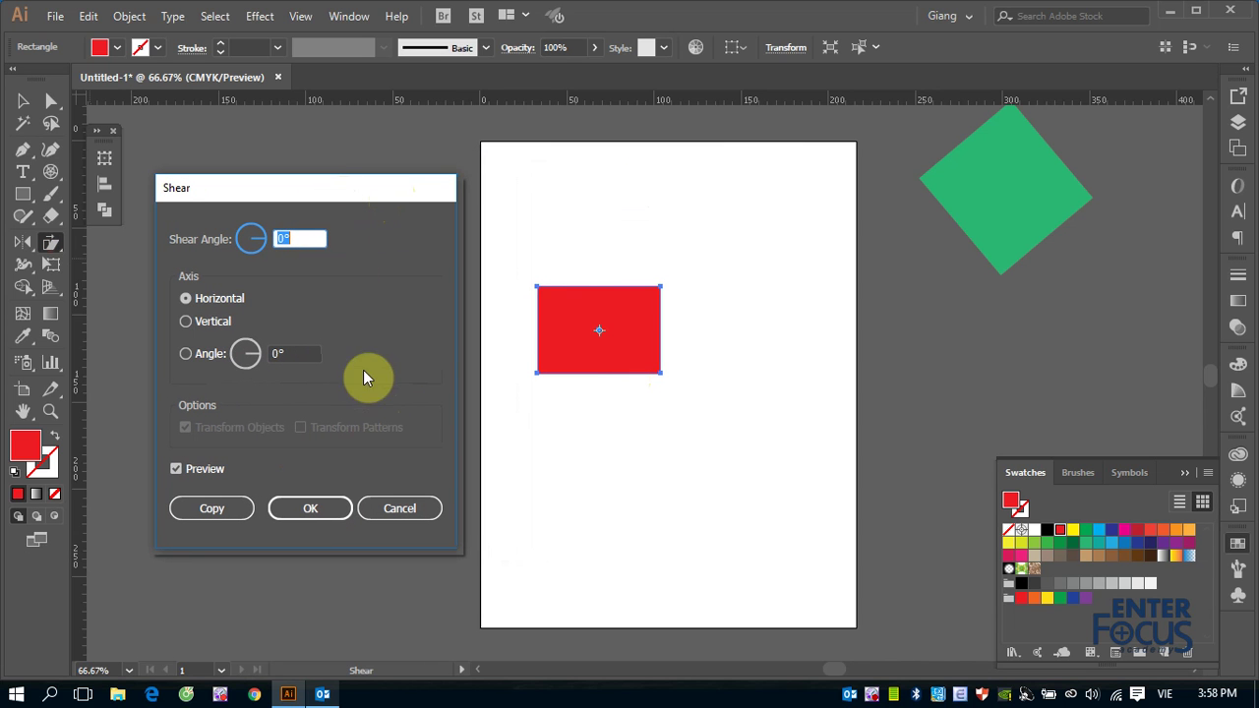
click(280, 241)
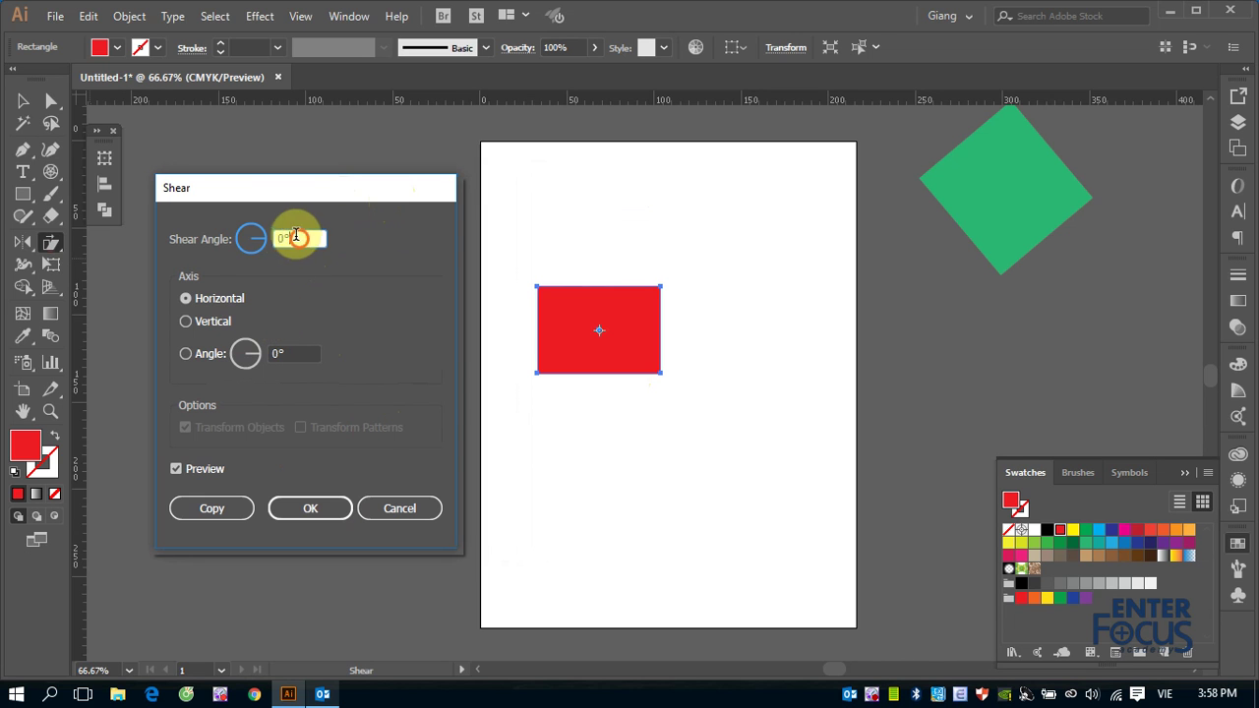
text(15)
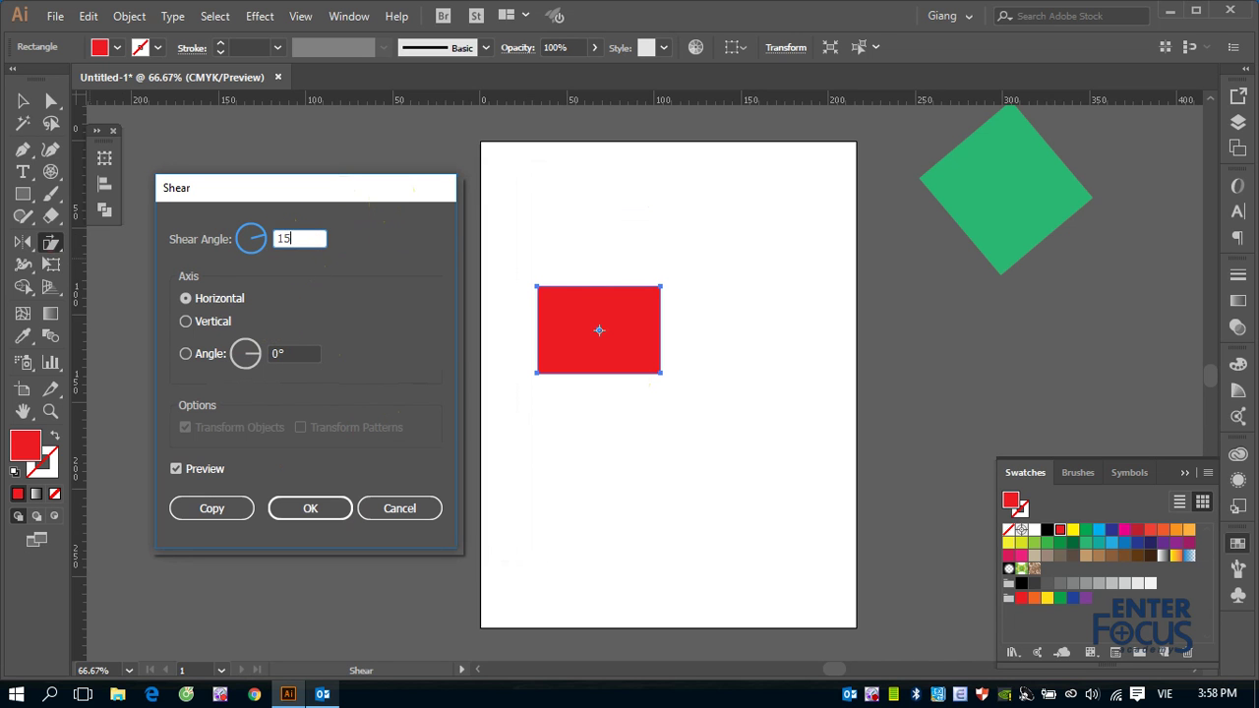
click(176, 469)
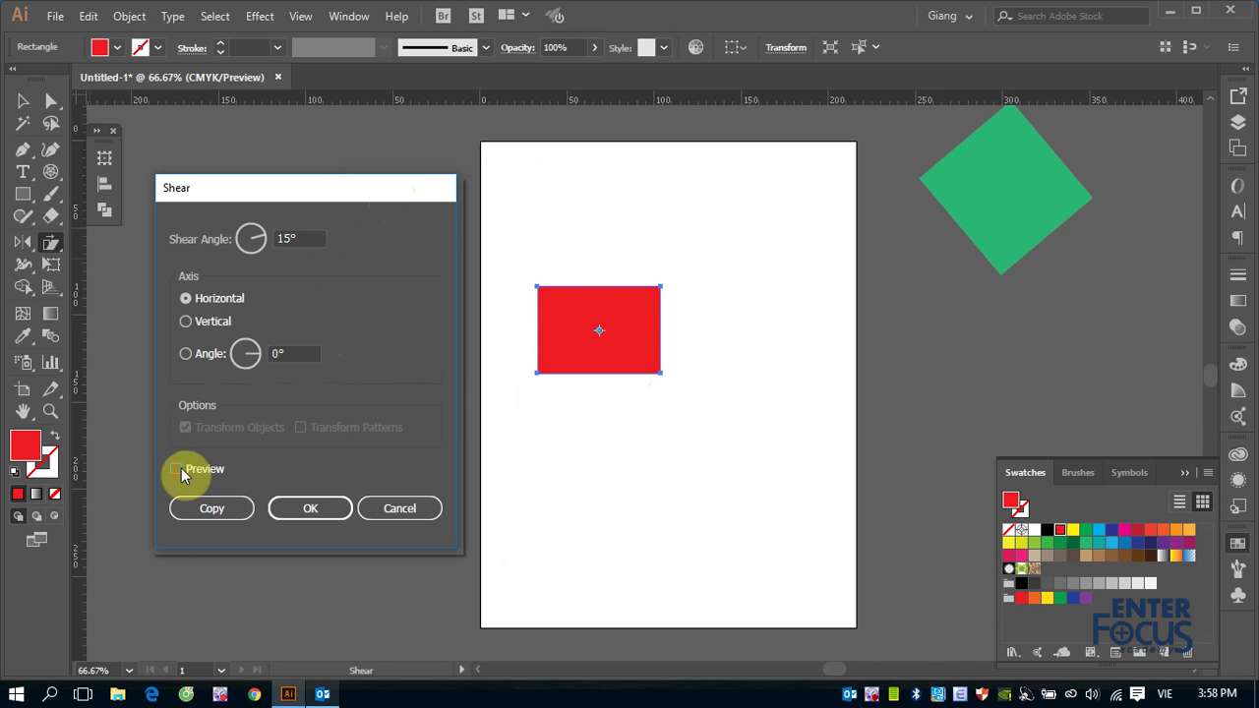
click(176, 469)
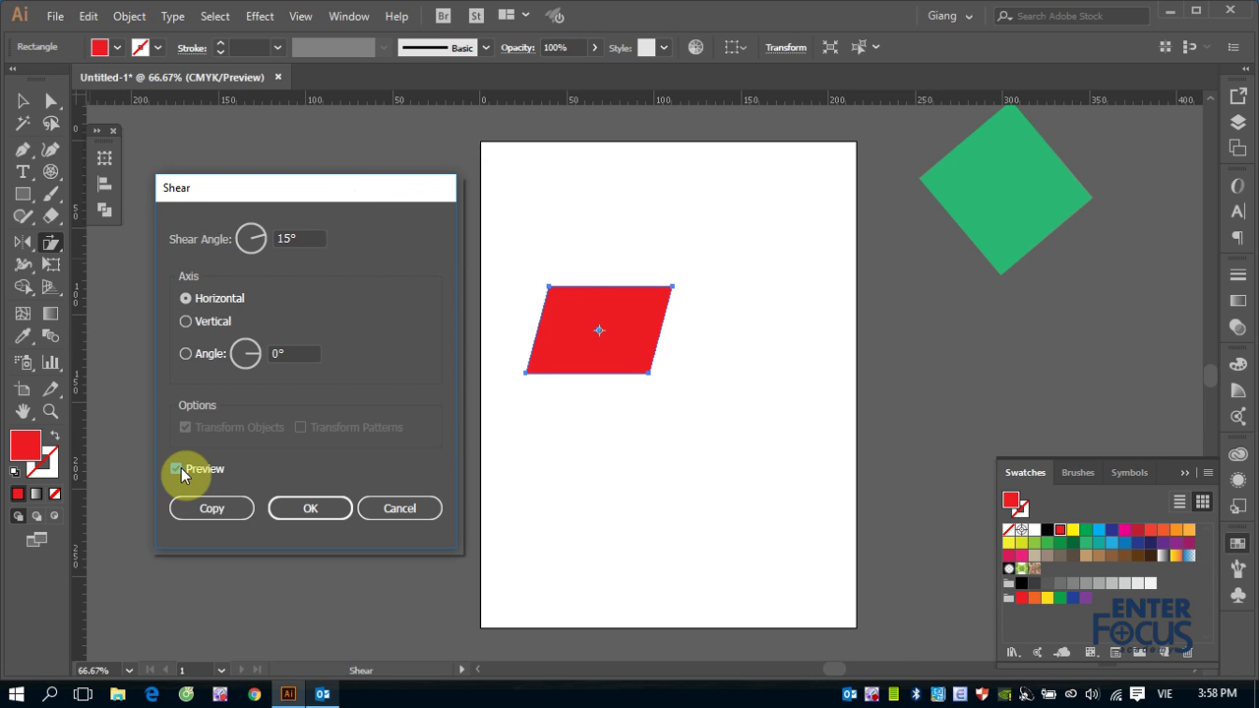
click(381, 520)
click(309, 509)
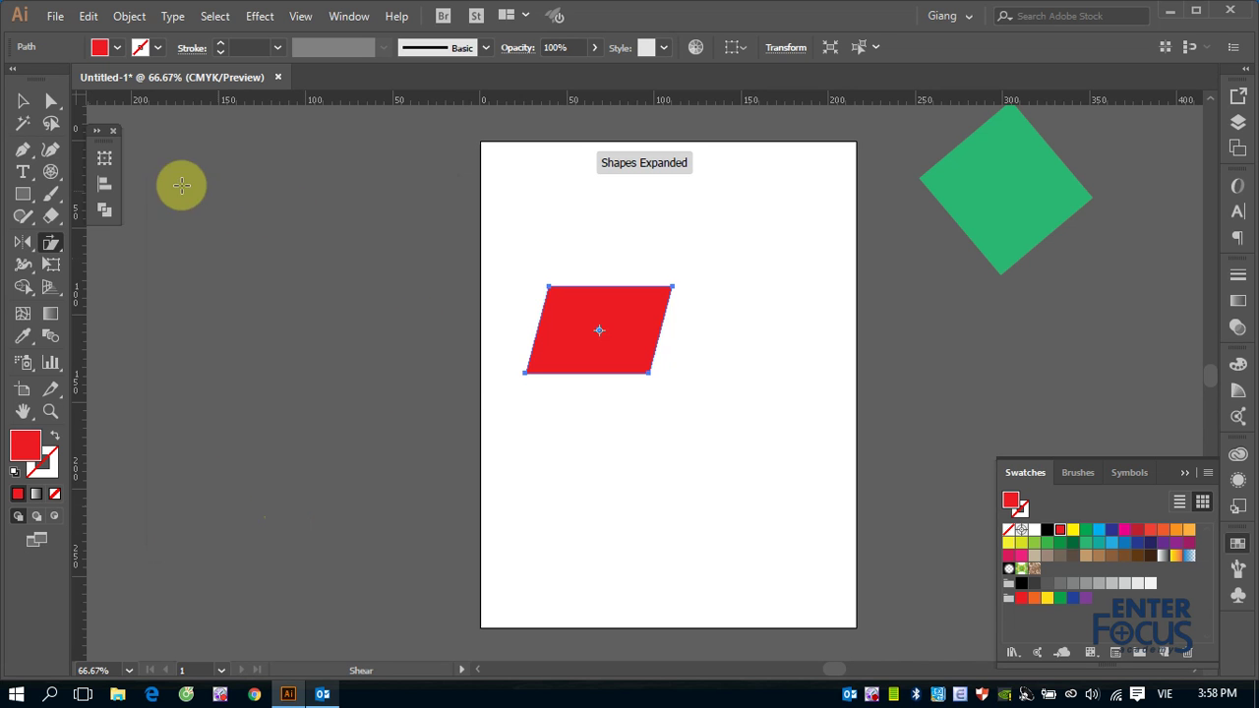
Step: Reselect the red parallelogram and nudge one of its points with the Reshape Tool
click(24, 99)
click(328, 256)
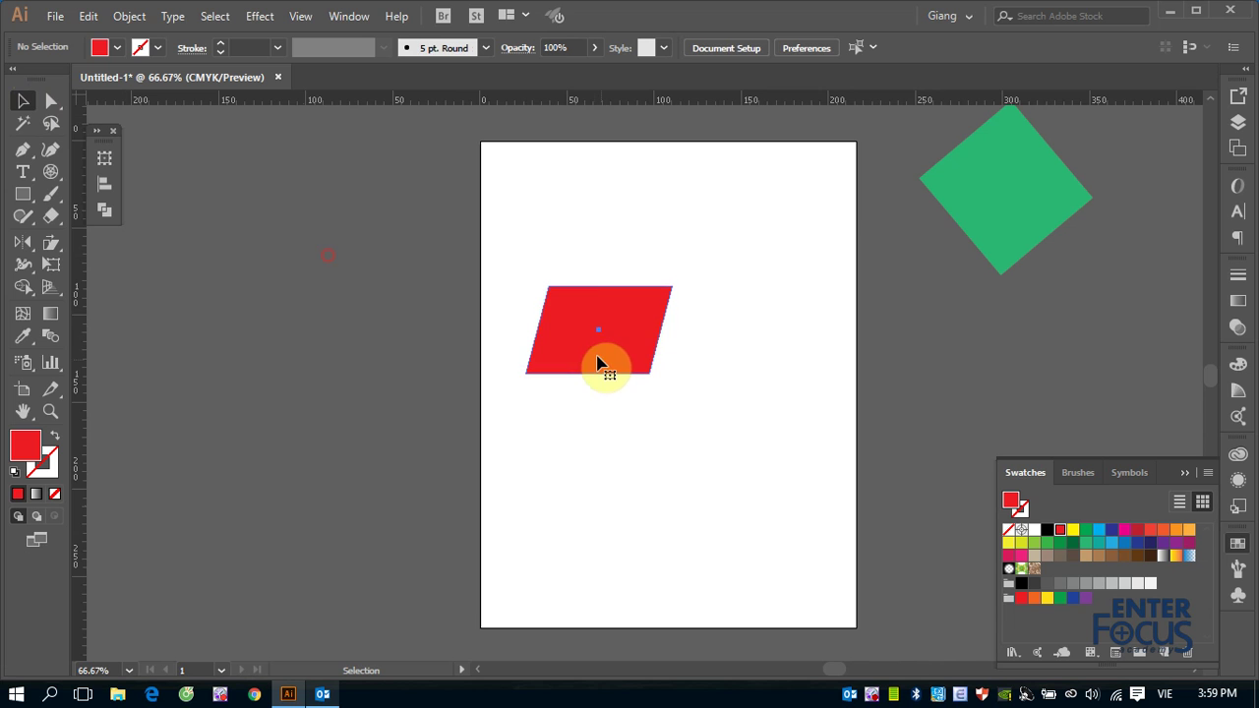
click(600, 362)
drag(50, 244, 113, 283)
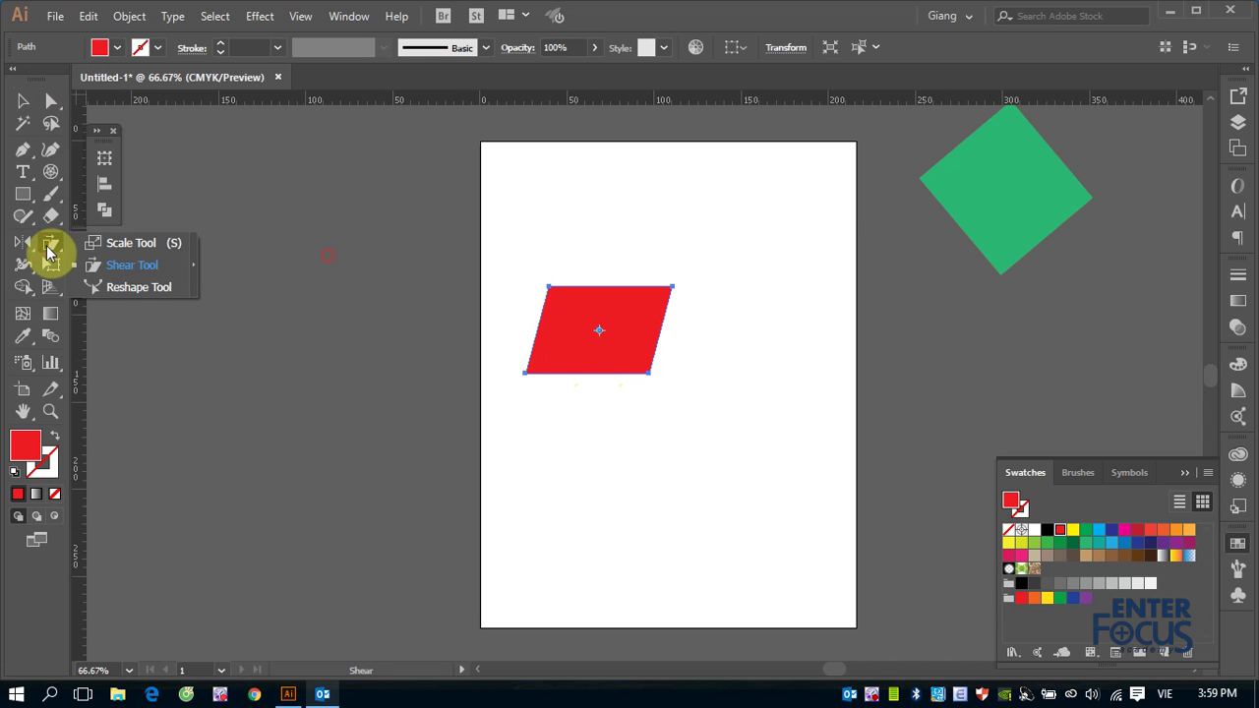
click(570, 304)
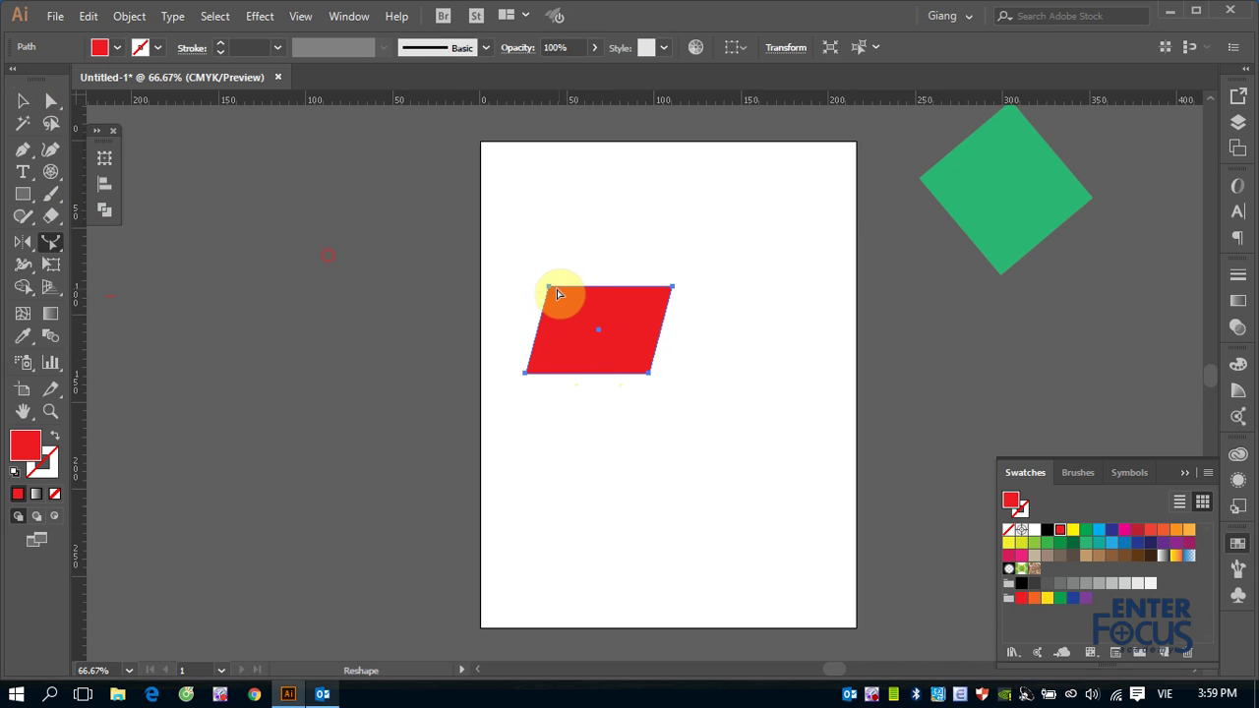
drag(548, 287, 555, 316)
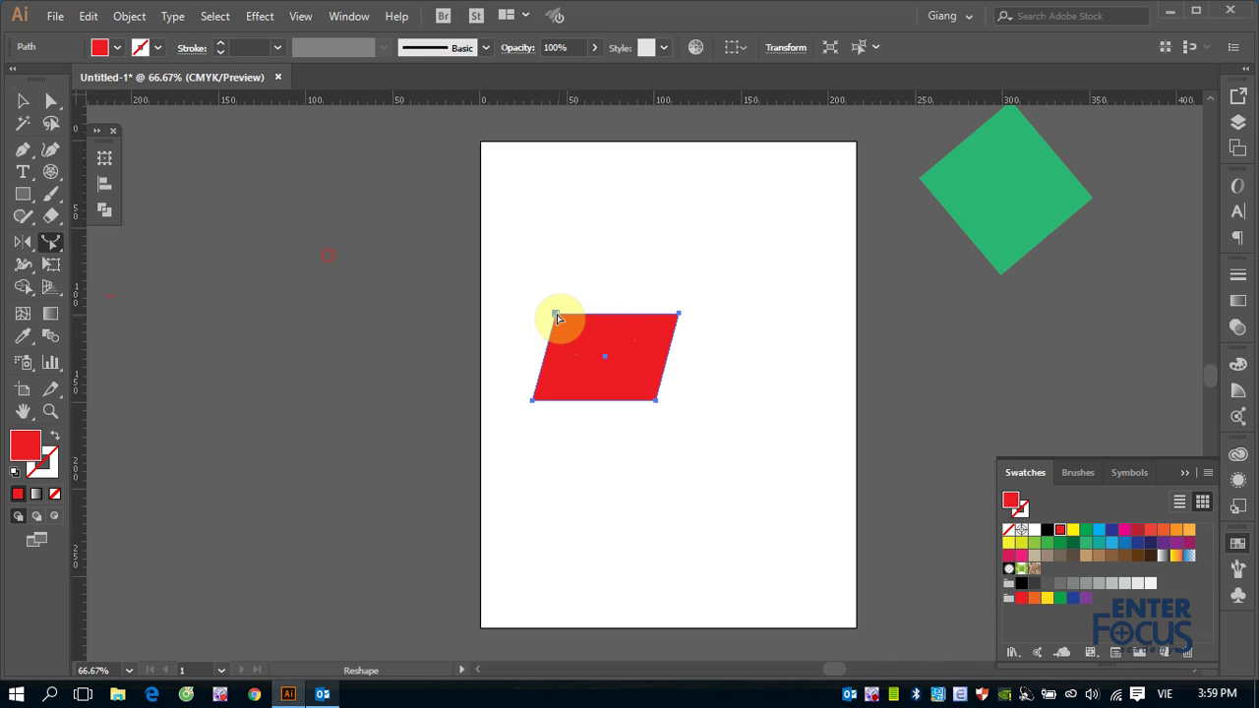
drag(555, 313, 553, 305)
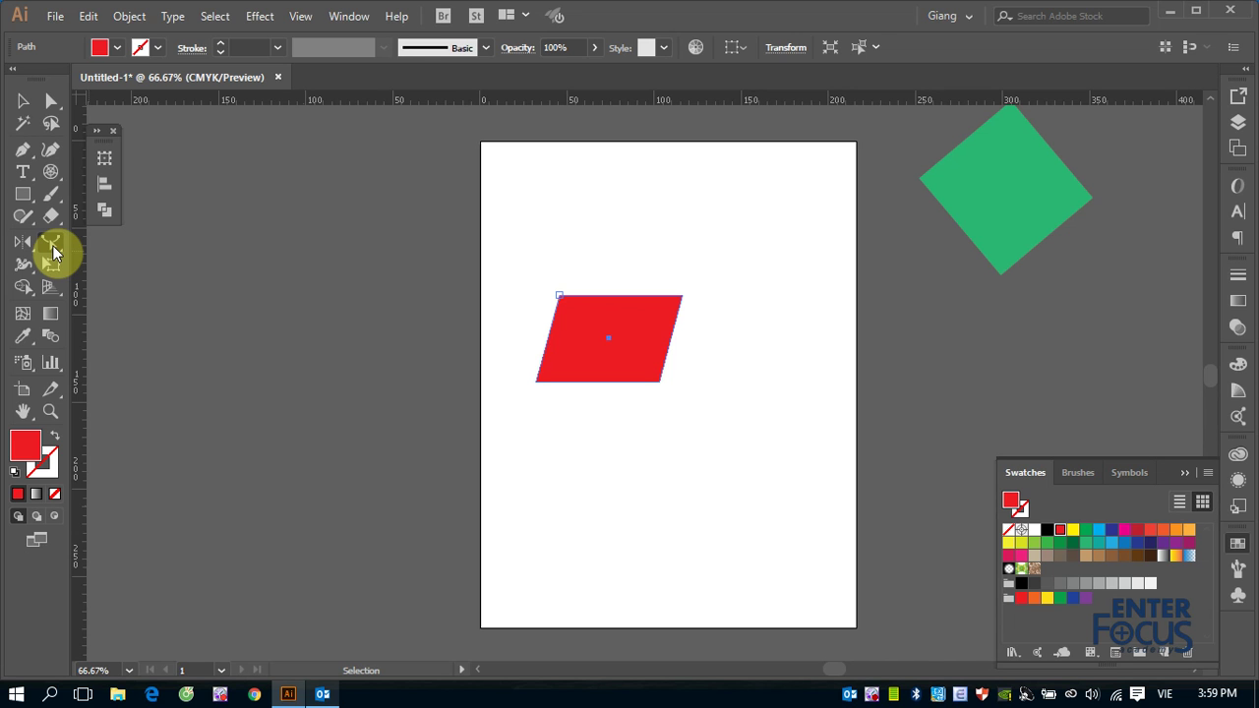
Step: Shift the whole parallelogram slightly down and left, then marquee-zoom in on it
click(53, 246)
click(54, 246)
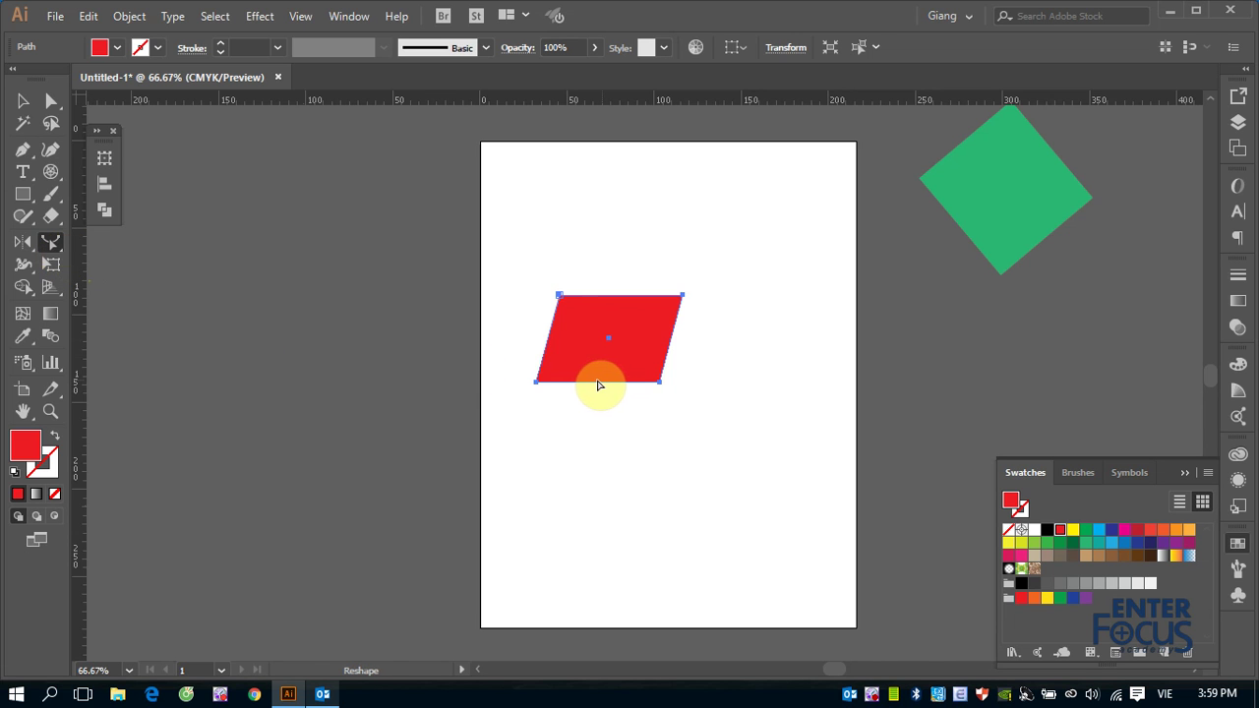
drag(596, 390, 598, 411)
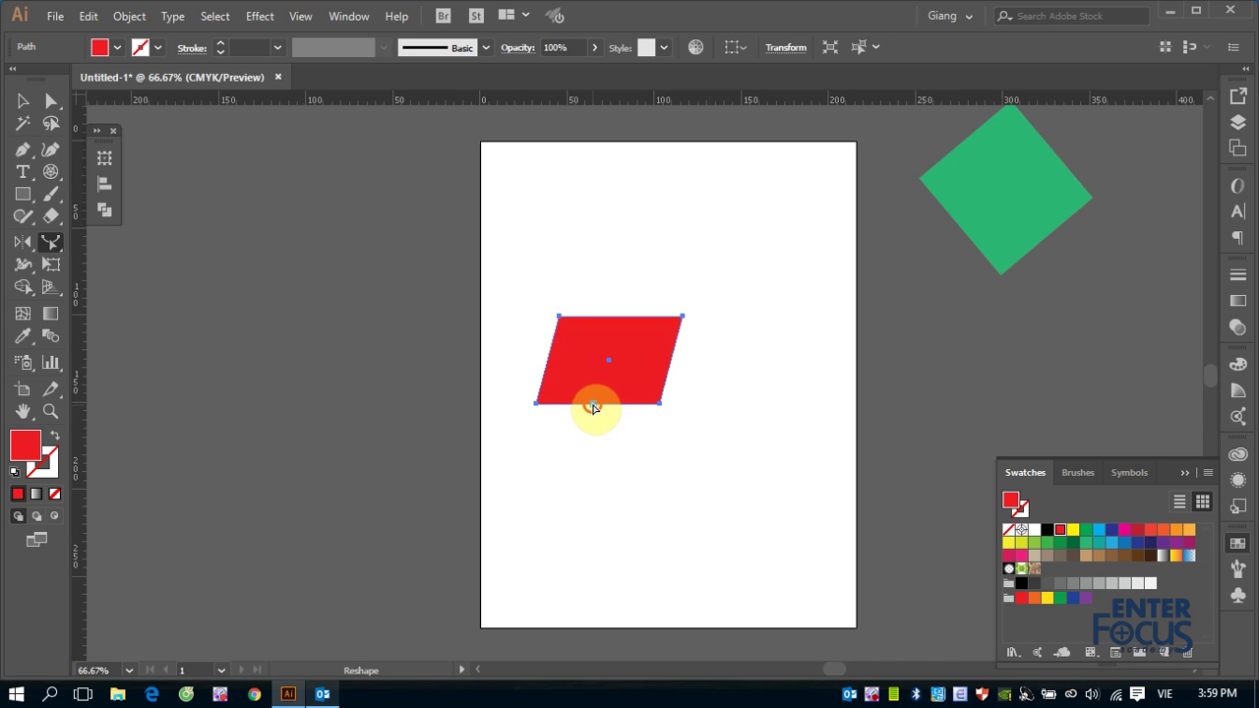
click(596, 412)
click(593, 413)
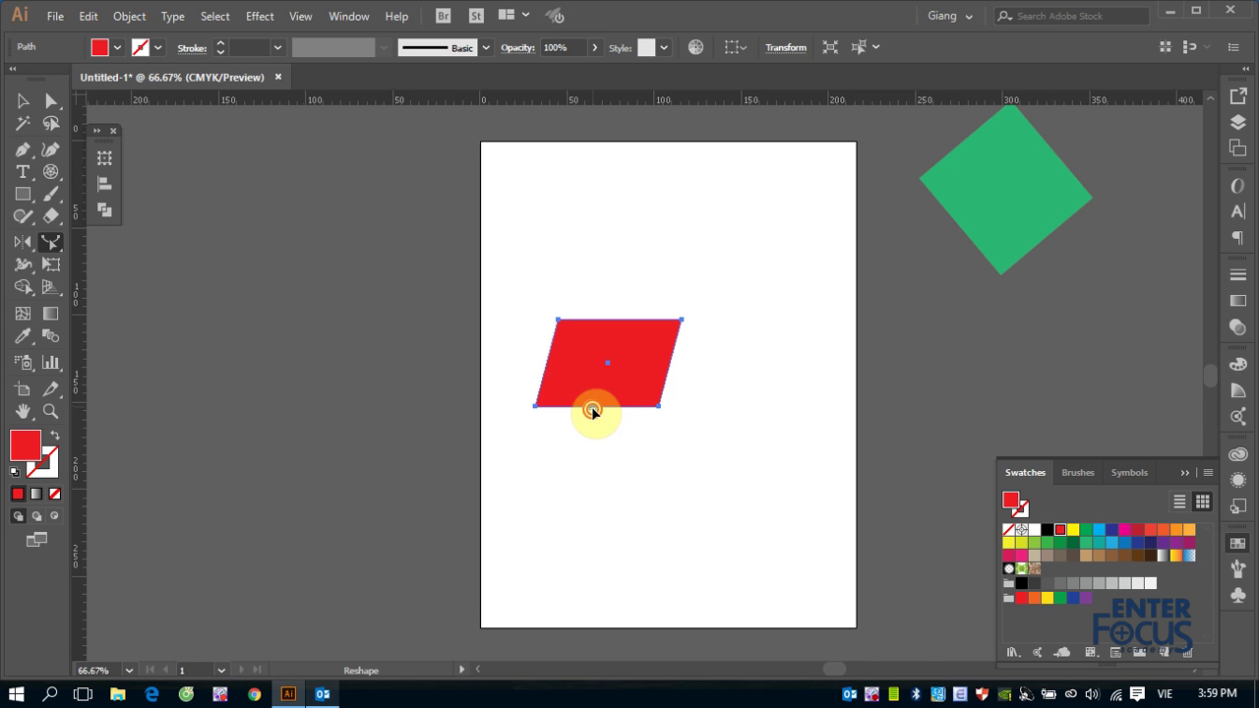
drag(591, 411, 564, 419)
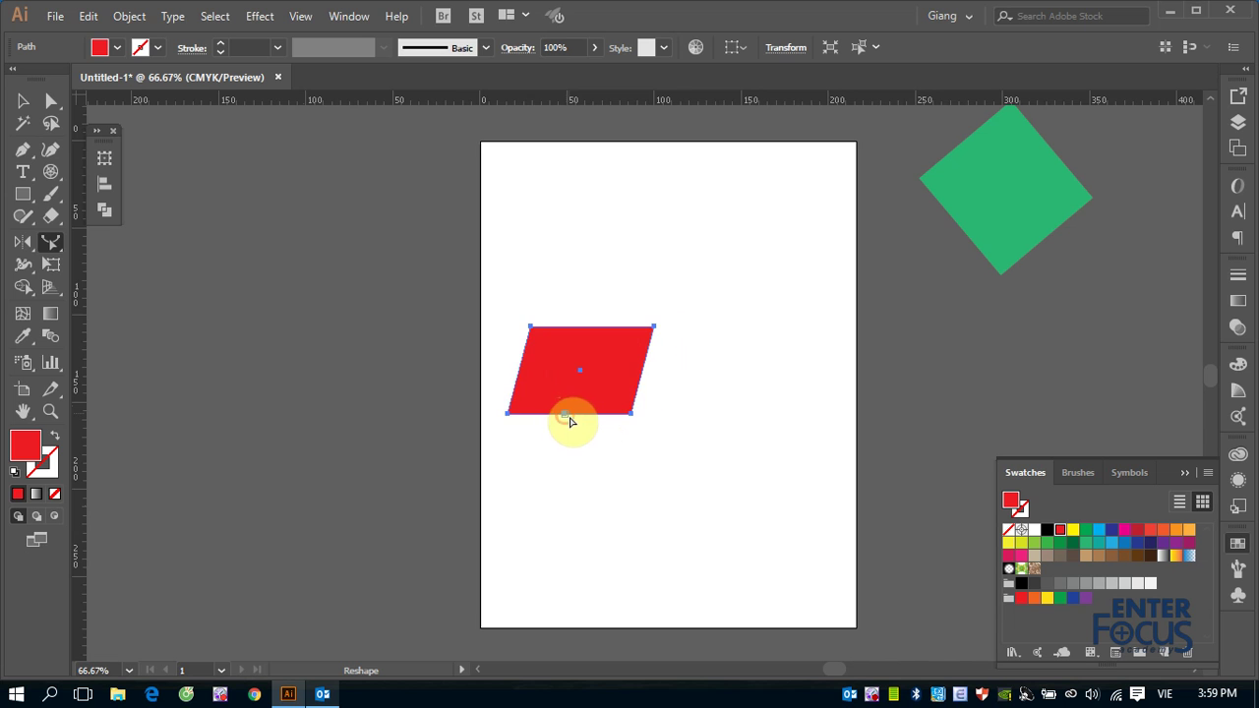
drag(508, 312, 675, 444)
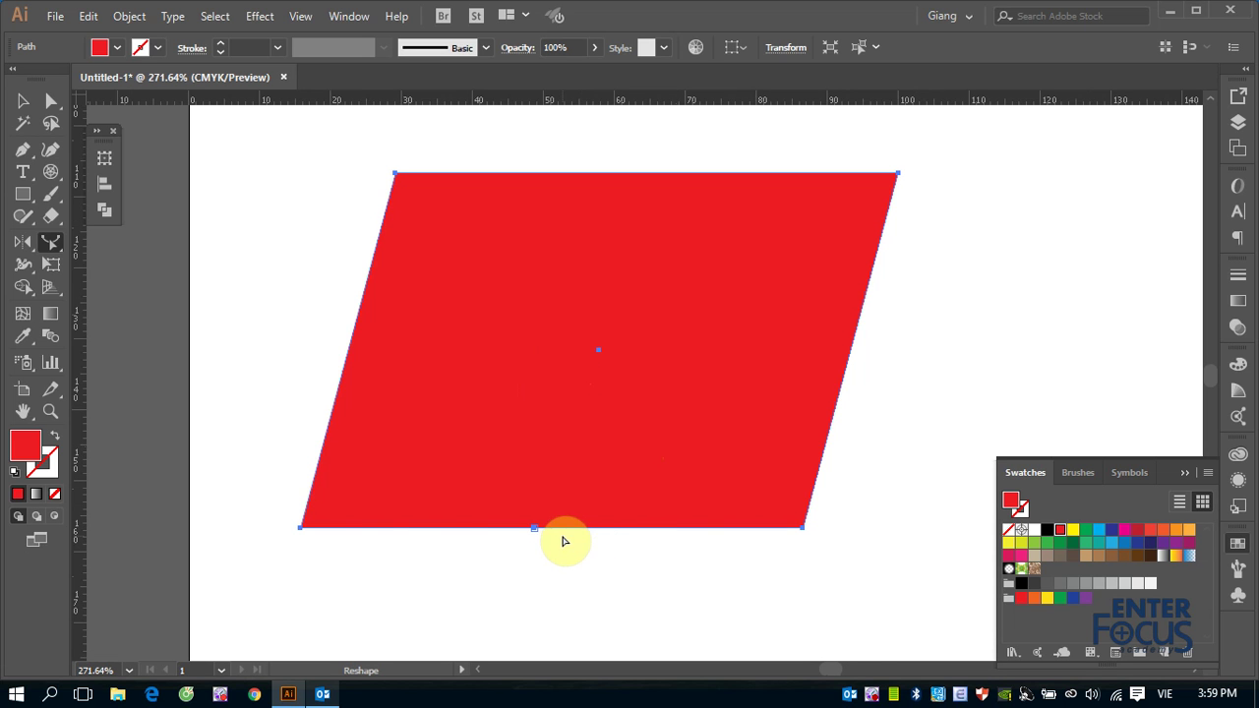
right_click(871, 693)
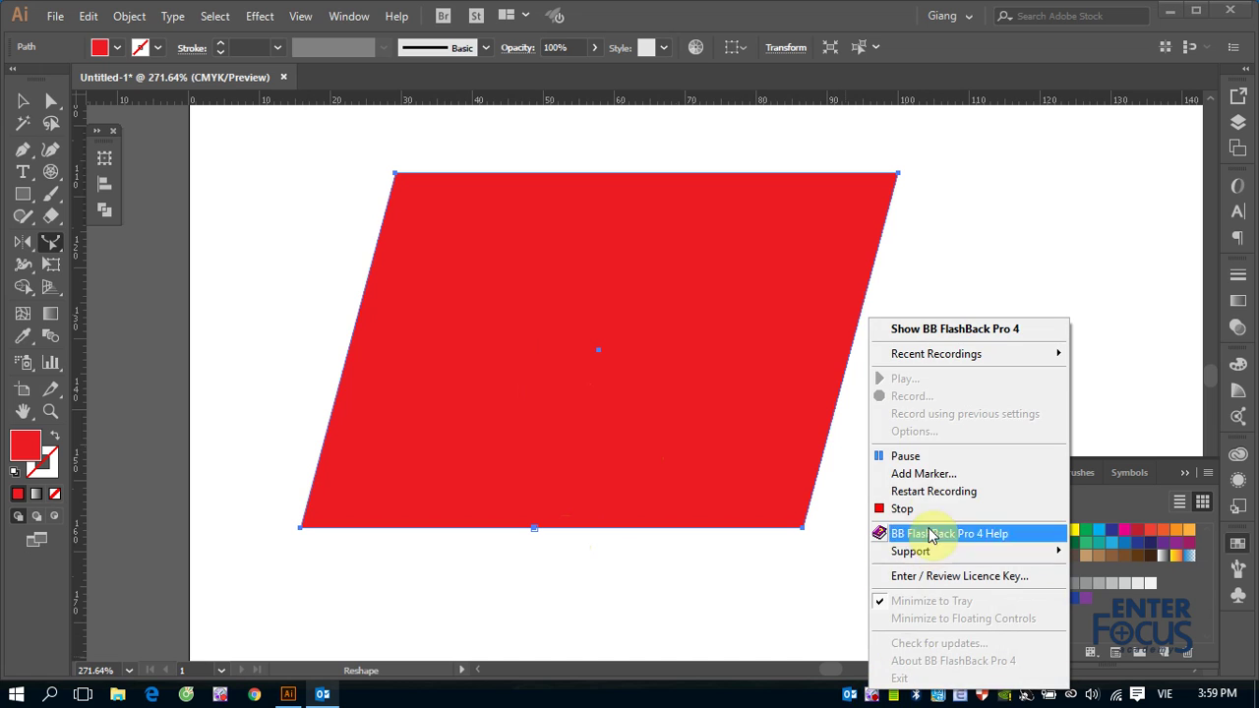